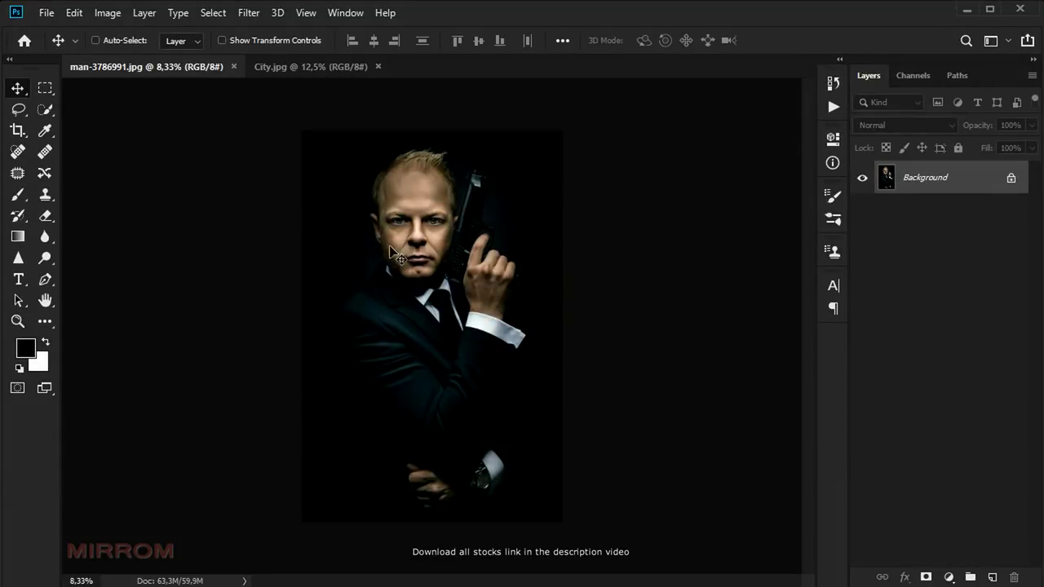
Start a new document named Movie Poster, measured in pixels, 1279 px wide.
click(325, 66)
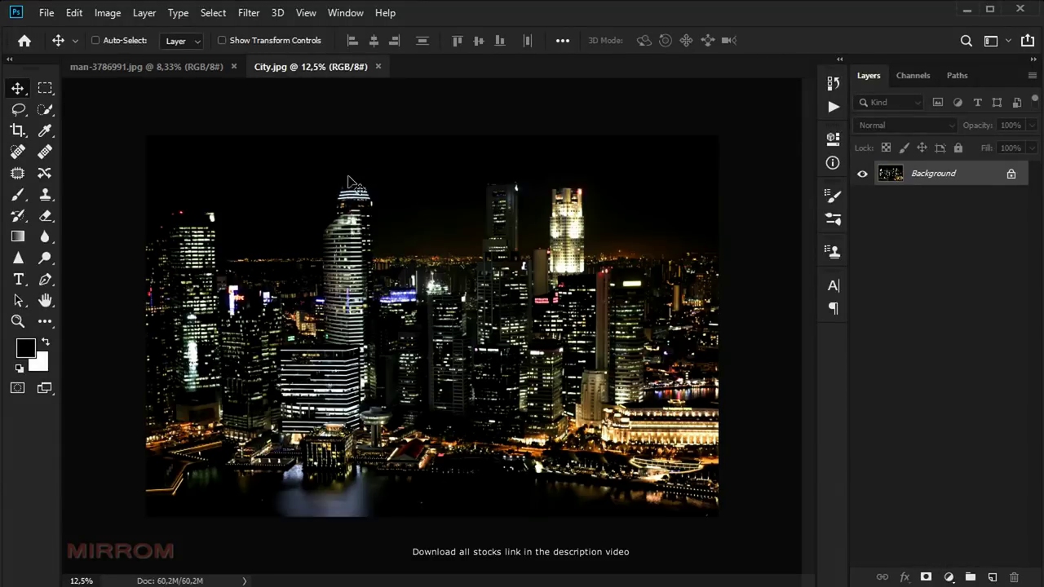
click(207, 72)
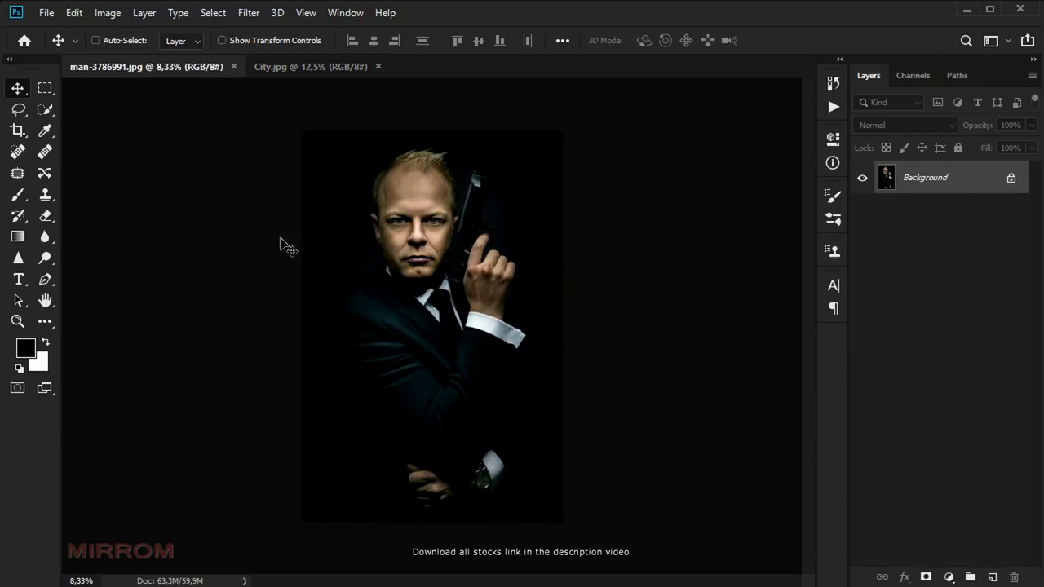
click(47, 13)
click(141, 38)
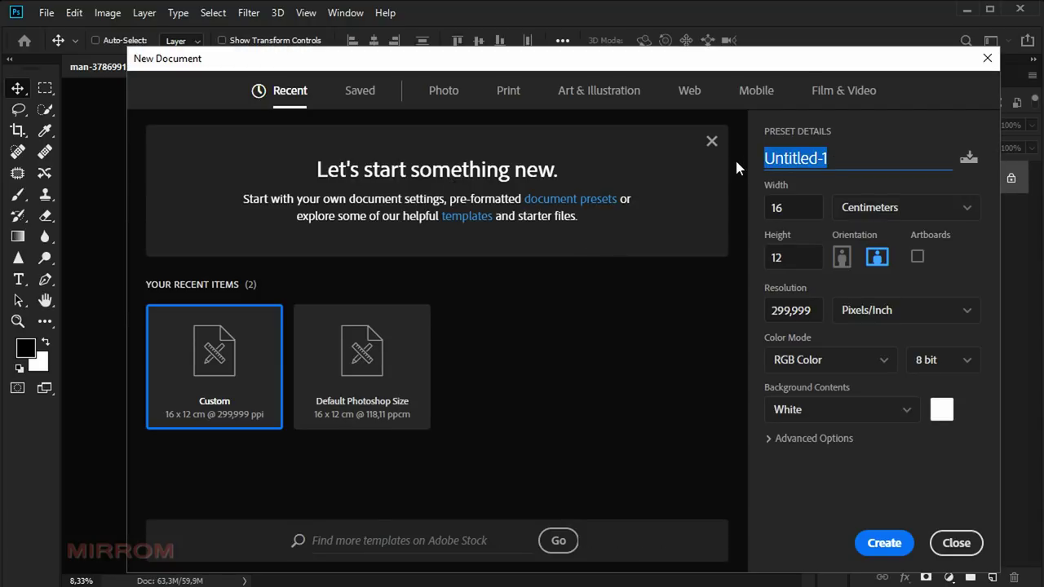
text(Movie Poster)
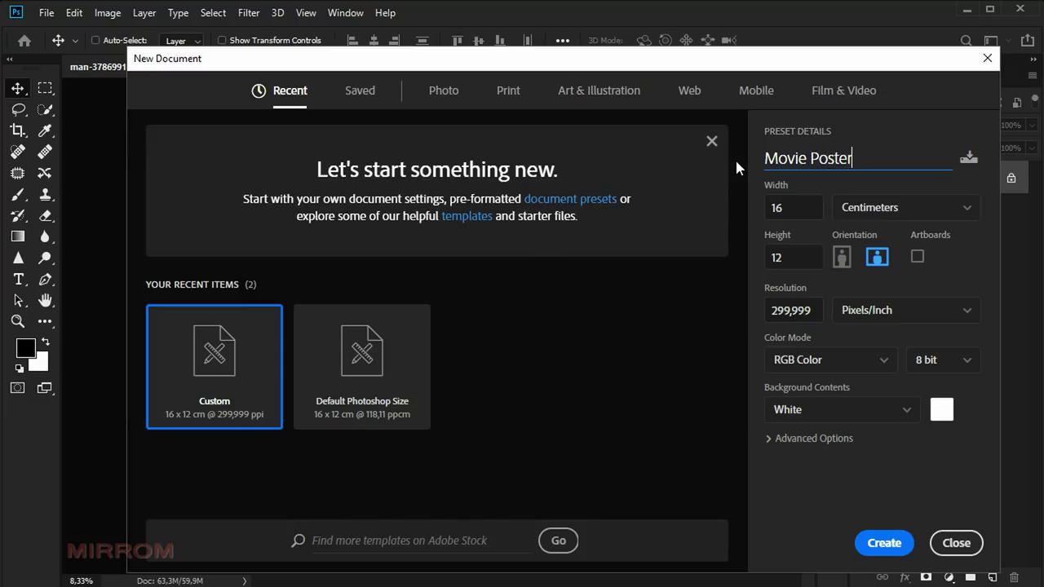
click(869, 216)
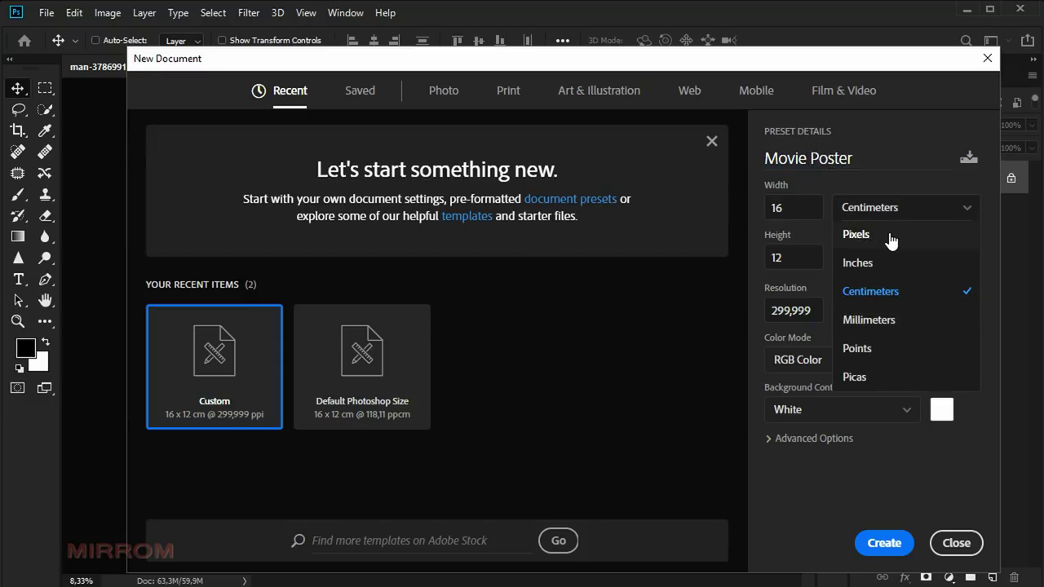
click(892, 242)
double_click(767, 208)
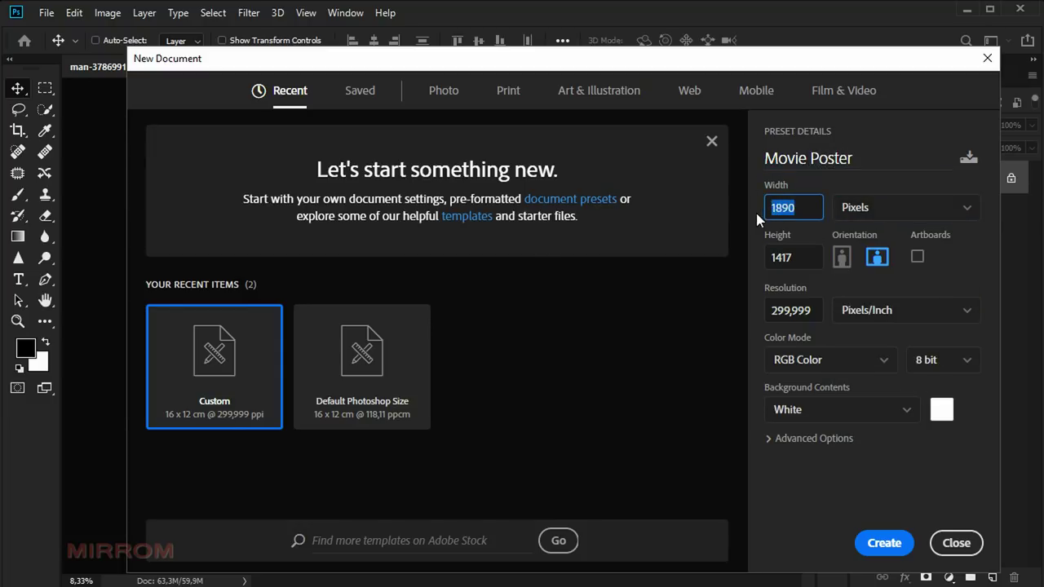
text(1279)
Set height 1757 px and resolution 300 pixels/inch, then create the document.
double_click(787, 255)
text(1)
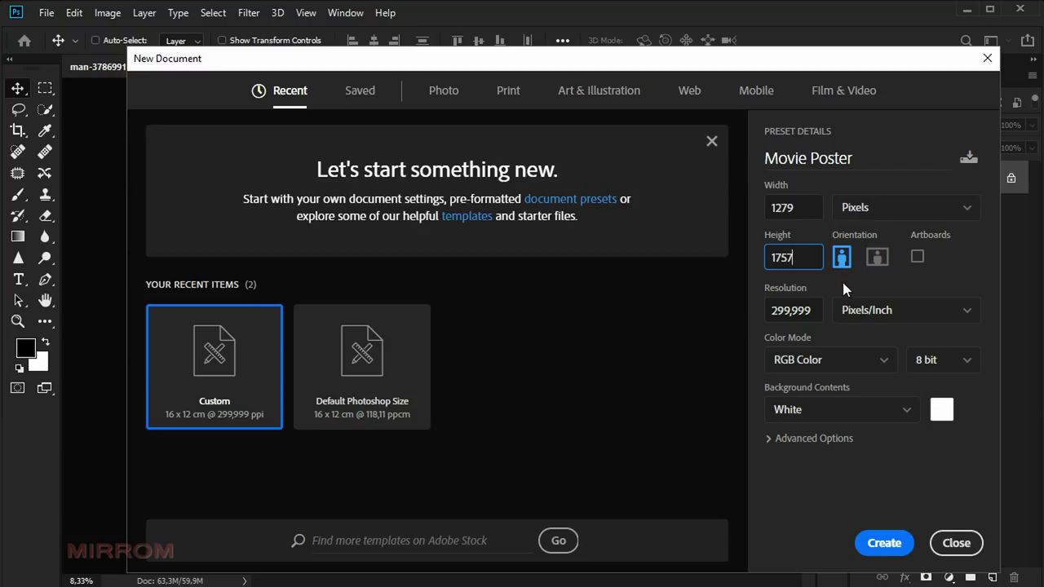
click(865, 314)
click(893, 343)
drag(815, 317, 752, 311)
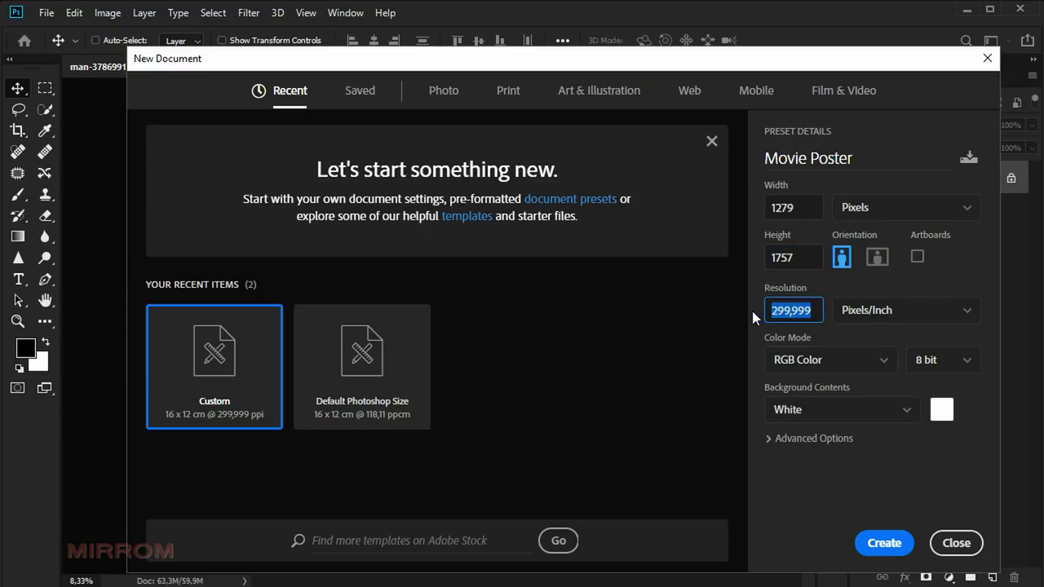
text(300)
click(904, 319)
click(916, 341)
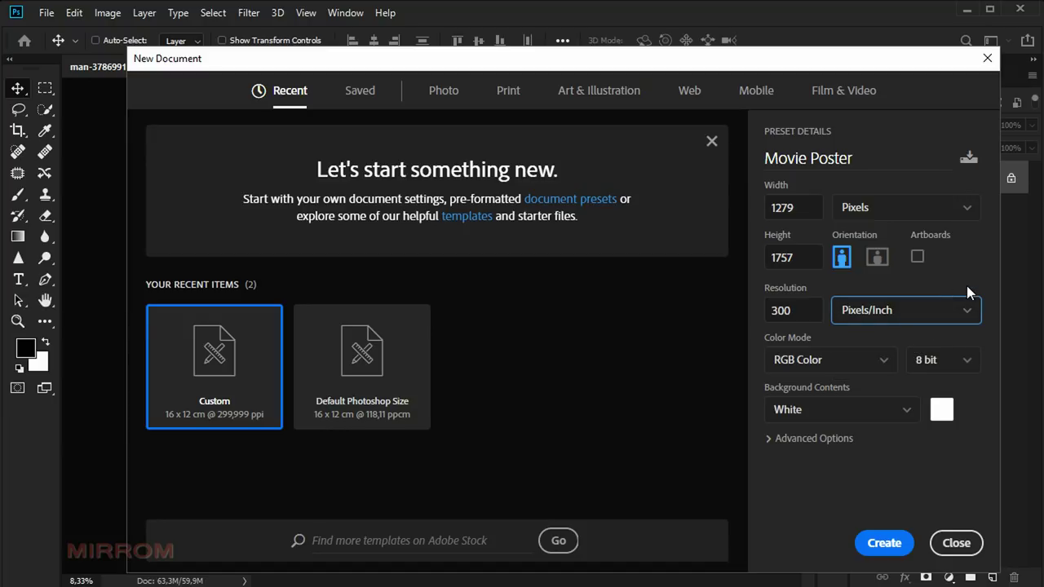
click(884, 547)
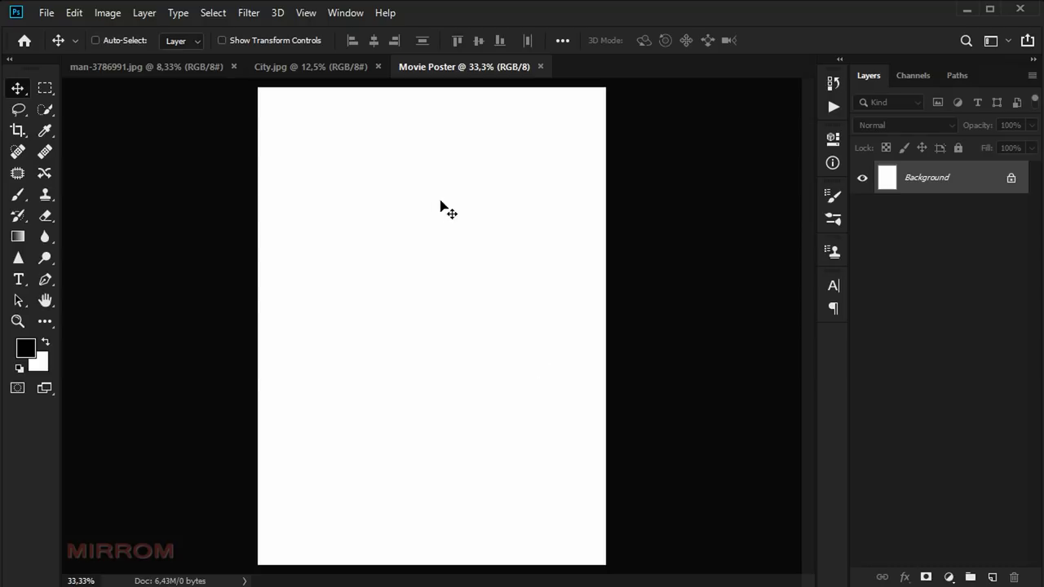
Drag the city night photo into Movie Poster and name the new layer City.
click(339, 70)
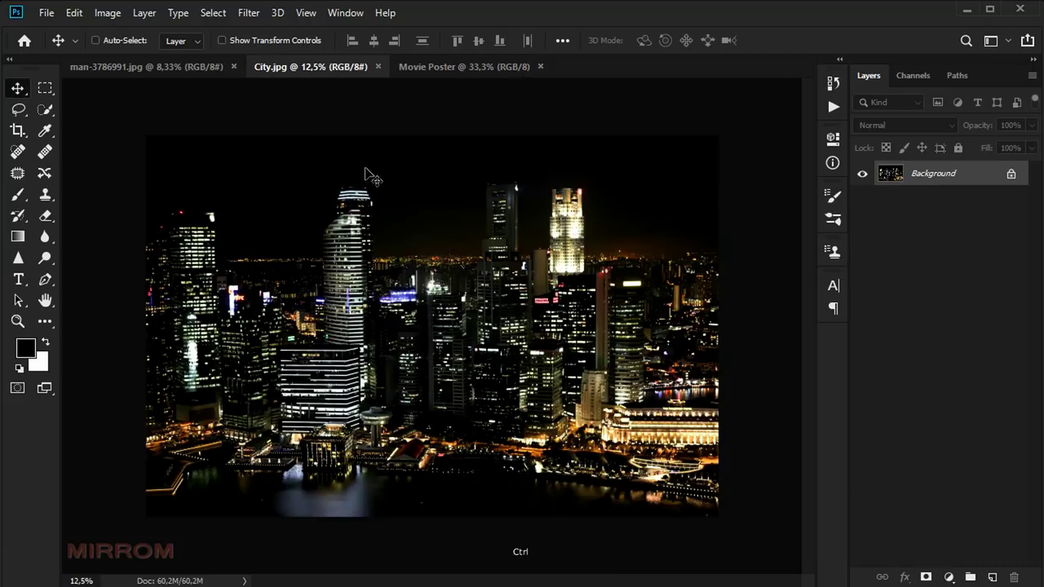
mouse_move(419, 204)
mouse_down()
mouse_move(448, 71)
mouse_move(441, 259)
mouse_up()
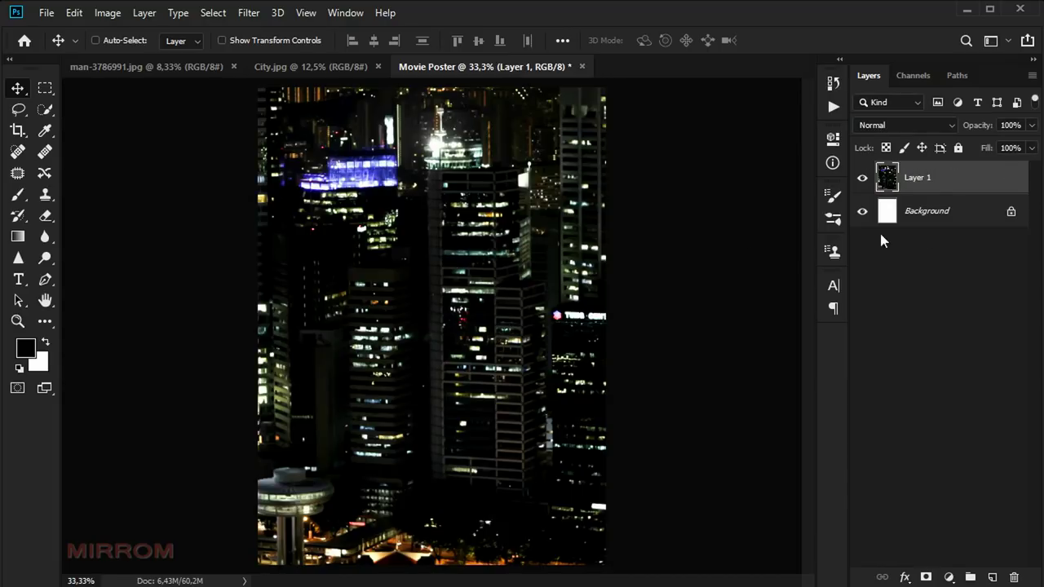
double_click(918, 178)
text(d)
key(Return)
key(ctrl+minus)
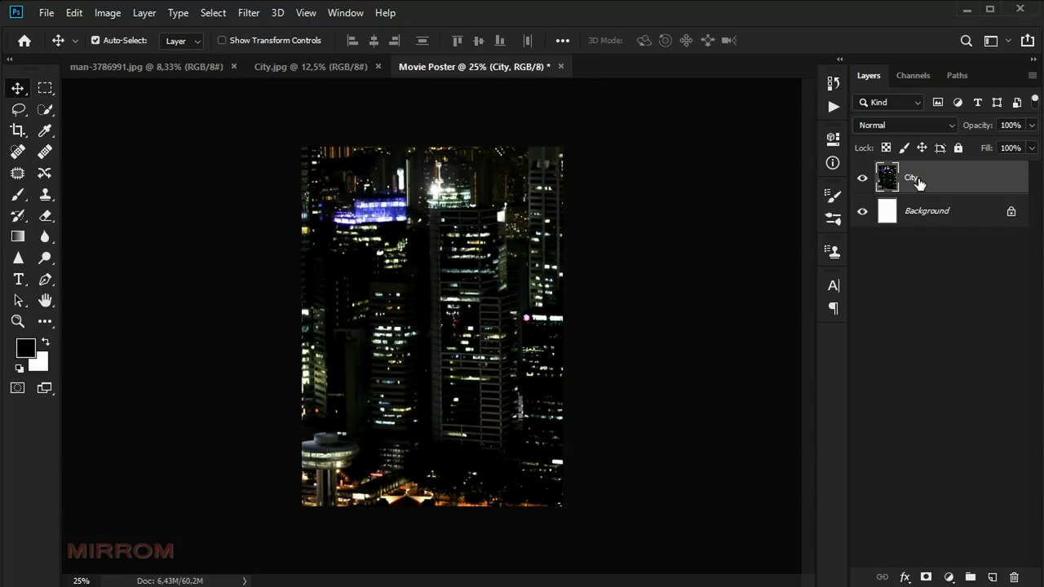
key(ctrl+t)
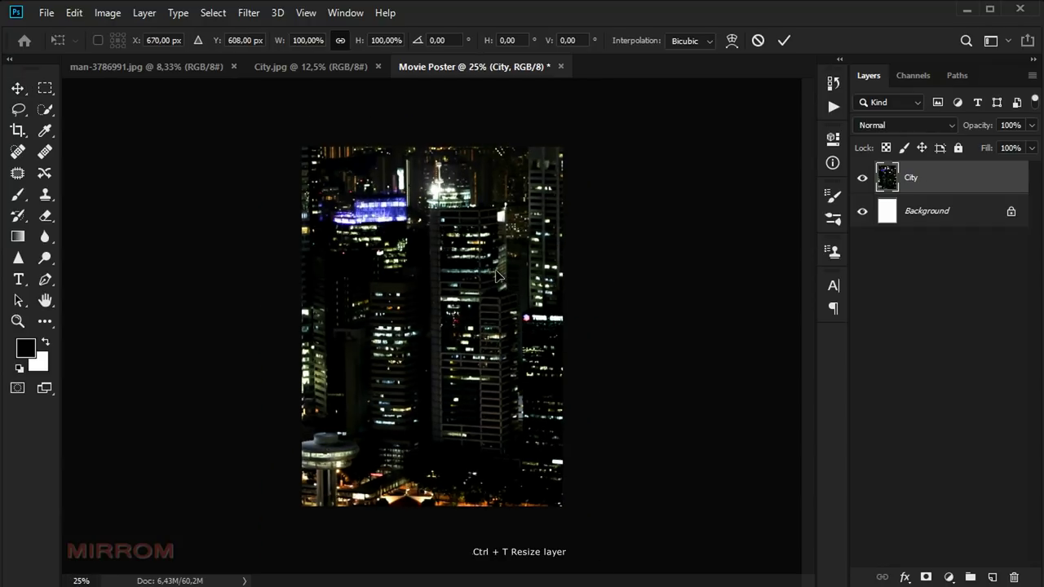
Scale the City layer to about 49.41% × 50.16% and position it to fill the canvas.
mouse_move(280, 41)
mouse_down()
mouse_move(245, 49)
mouse_move(271, 45)
mouse_up()
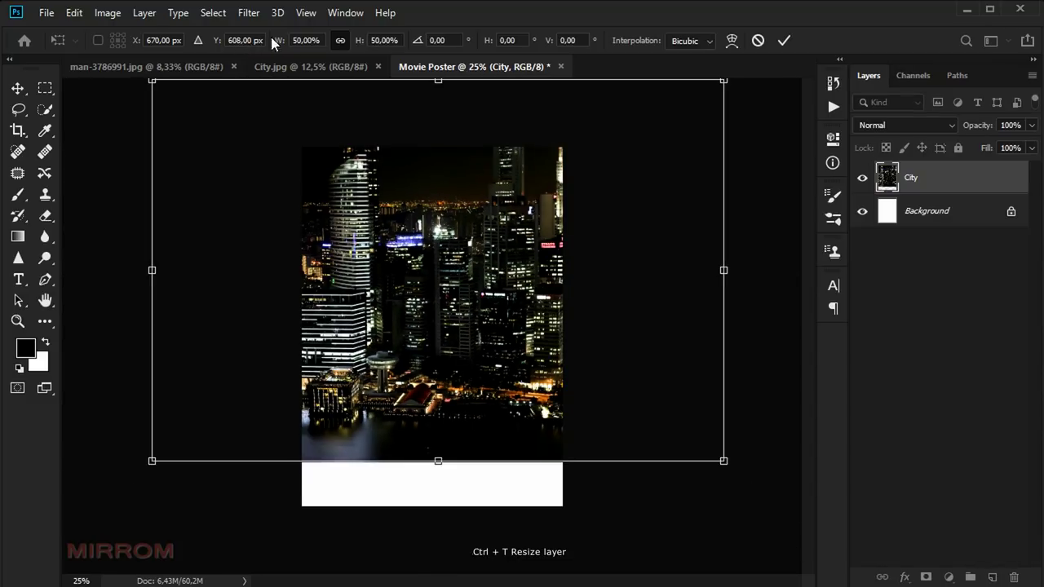
mouse_move(467, 271)
mouse_down()
mouse_move(469, 326)
mouse_move(516, 343)
mouse_up()
mouse_move(602, 146)
mouse_down()
mouse_move(630, 135)
mouse_move(617, 139)
mouse_up()
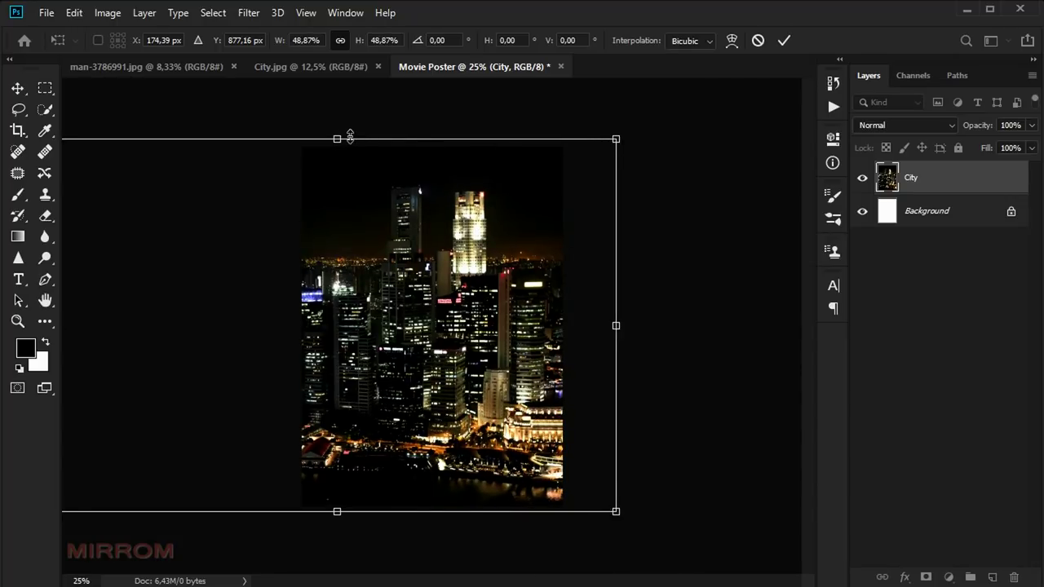
drag(350, 138, 350, 128)
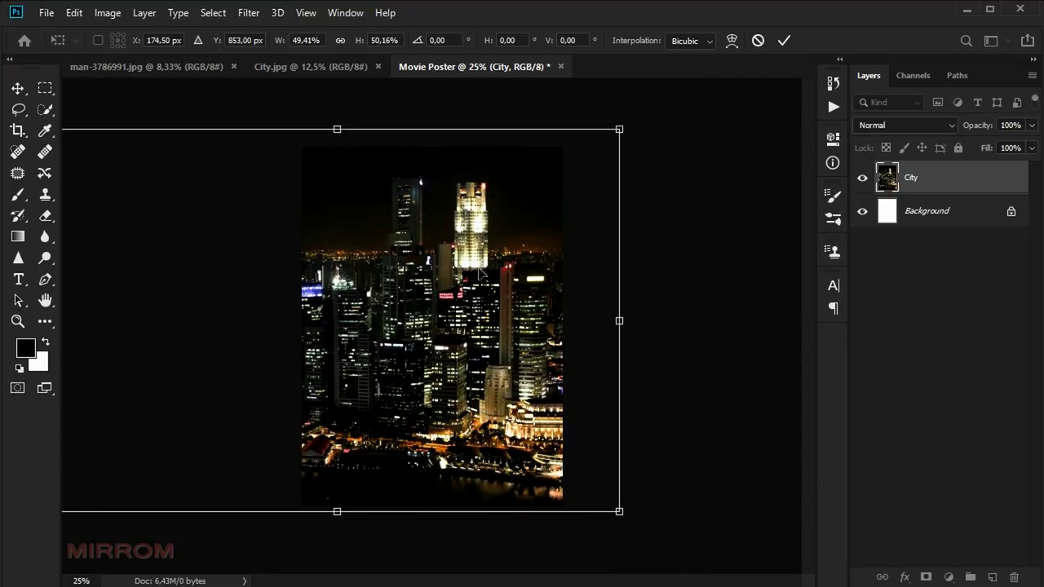
drag(533, 282, 533, 284)
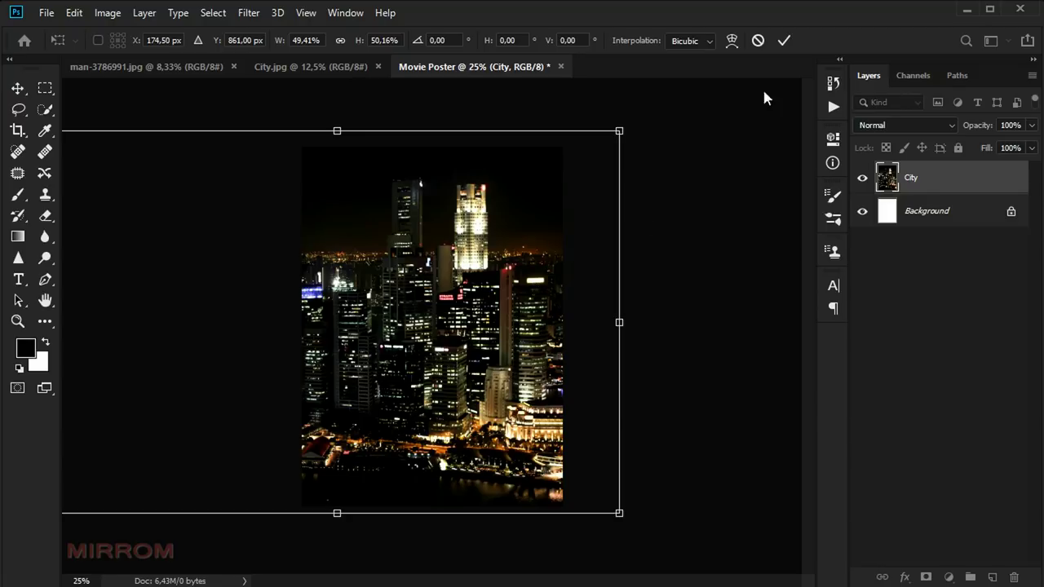
key(Return)
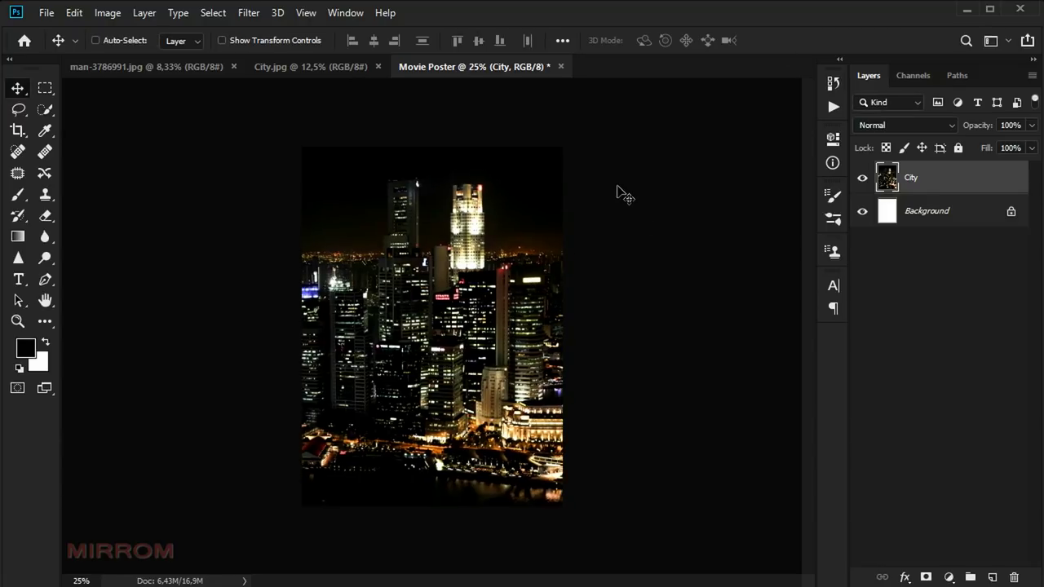
key(Down)
key(Down)
key(Down)
key(Down)
key(Down)
key(Down)
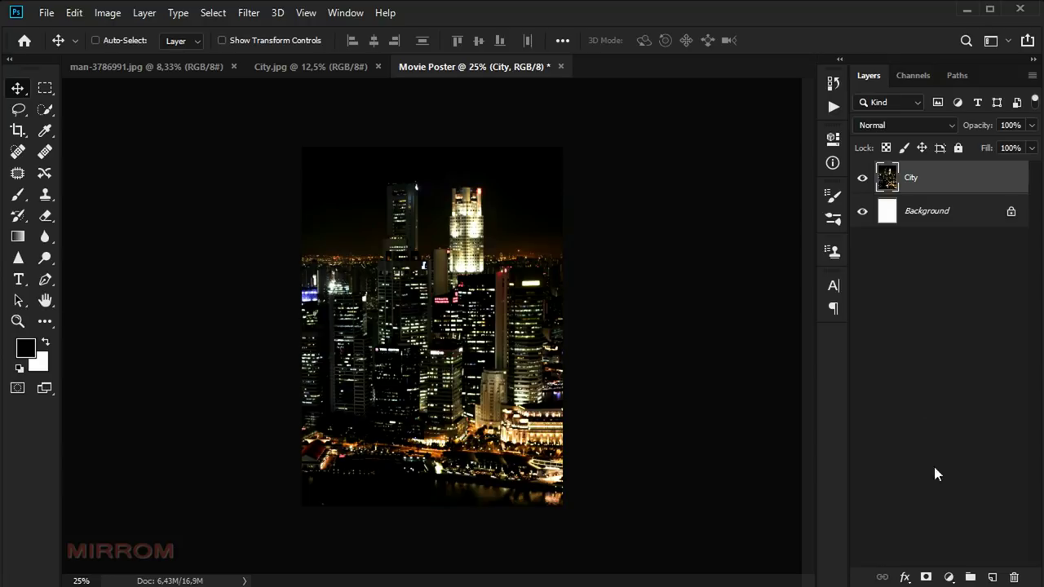
Add a Curves 1 adjustment above City and place a midpoint on the RGB curve.
click(949, 577)
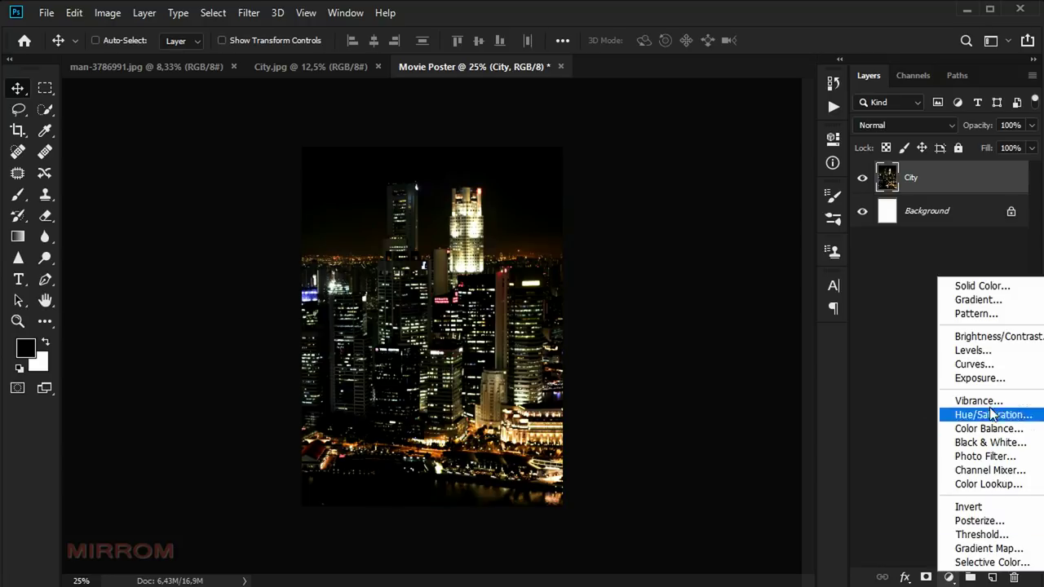
click(998, 366)
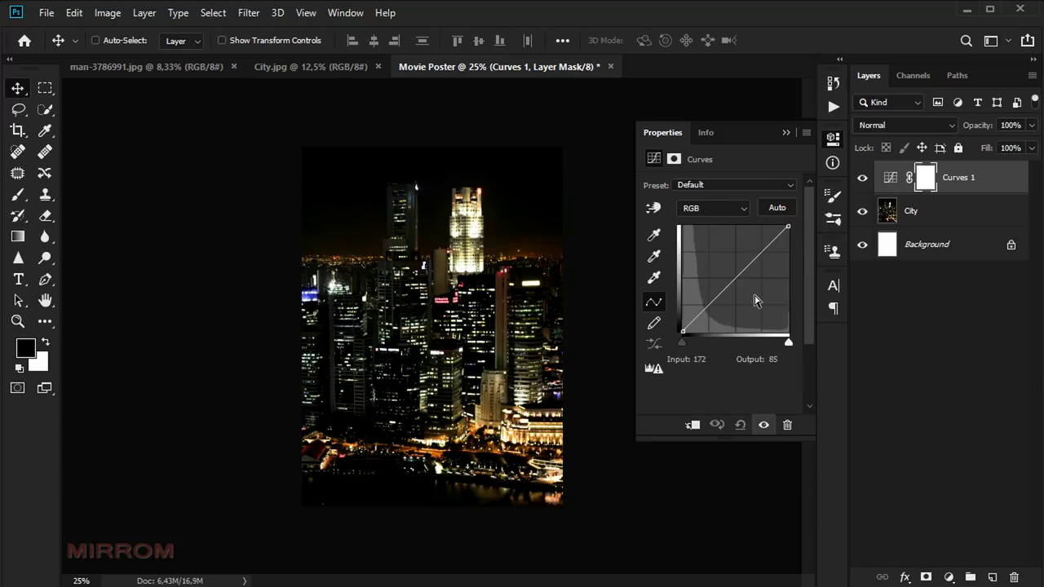
click(726, 288)
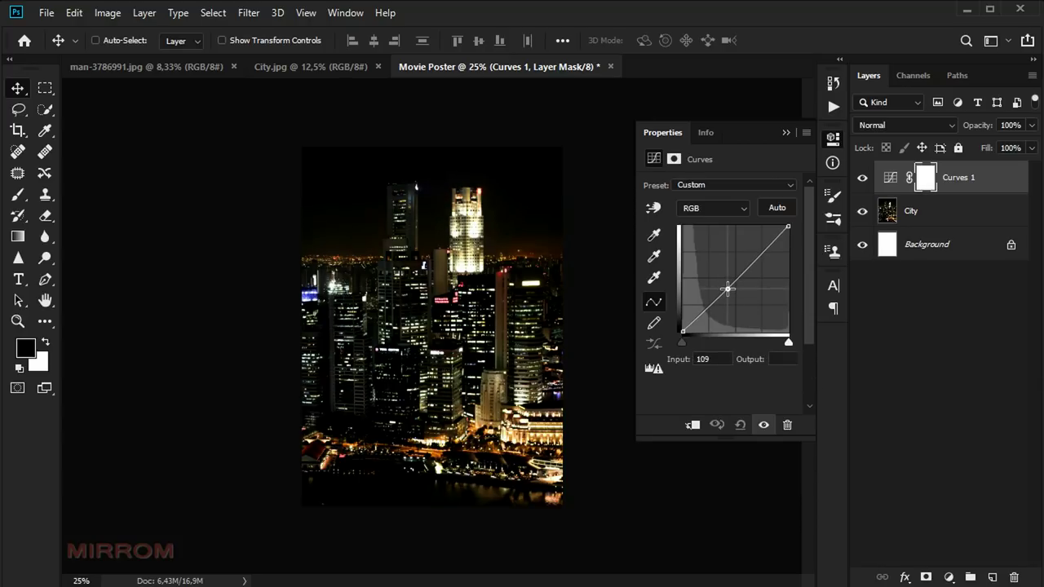
drag(727, 288, 729, 288)
drag(731, 288, 731, 288)
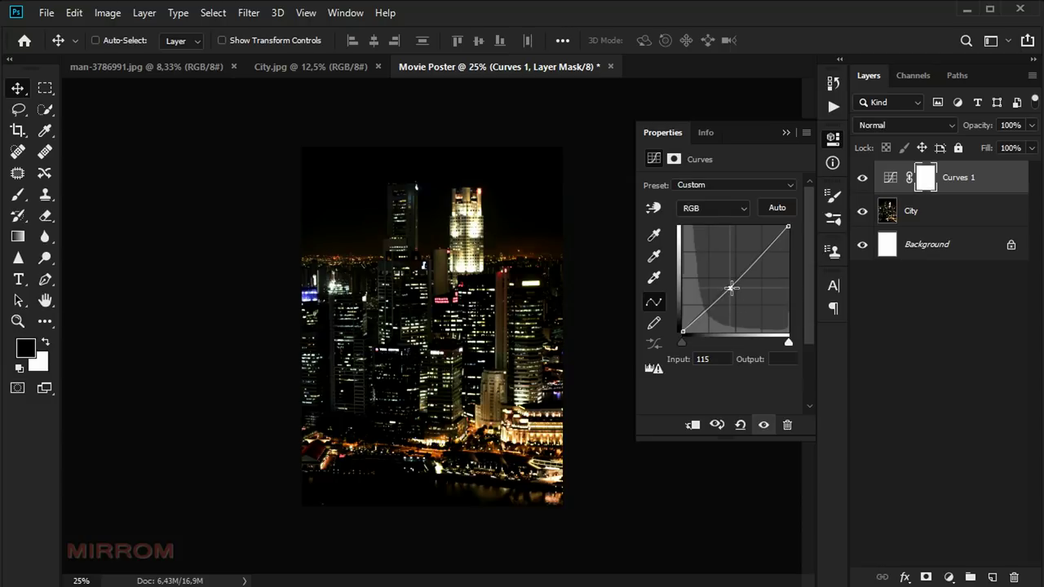
Pull the Red channel curve down to reduce red in the skyline.
click(742, 209)
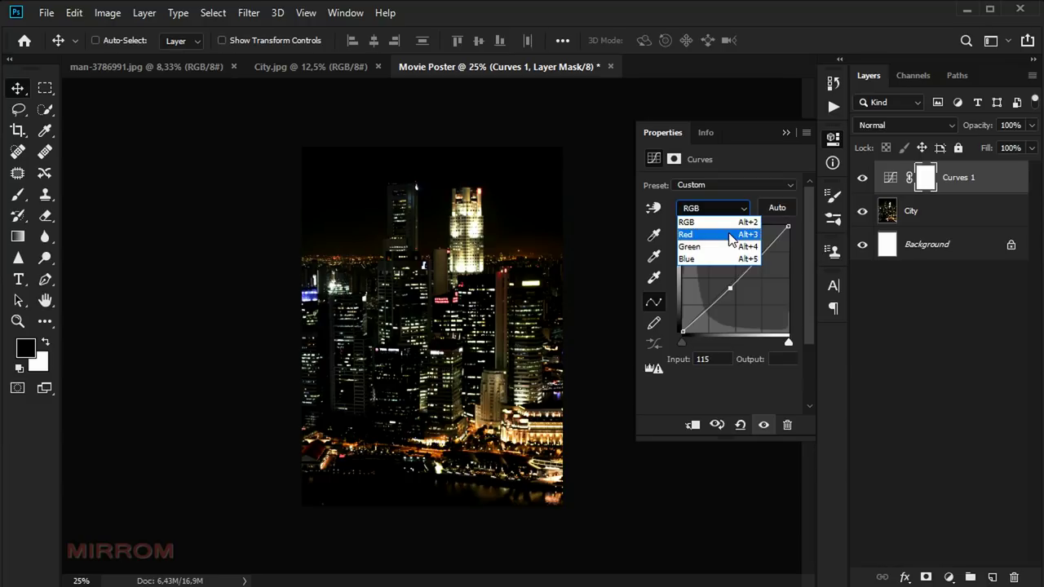
click(731, 237)
drag(737, 277, 737, 305)
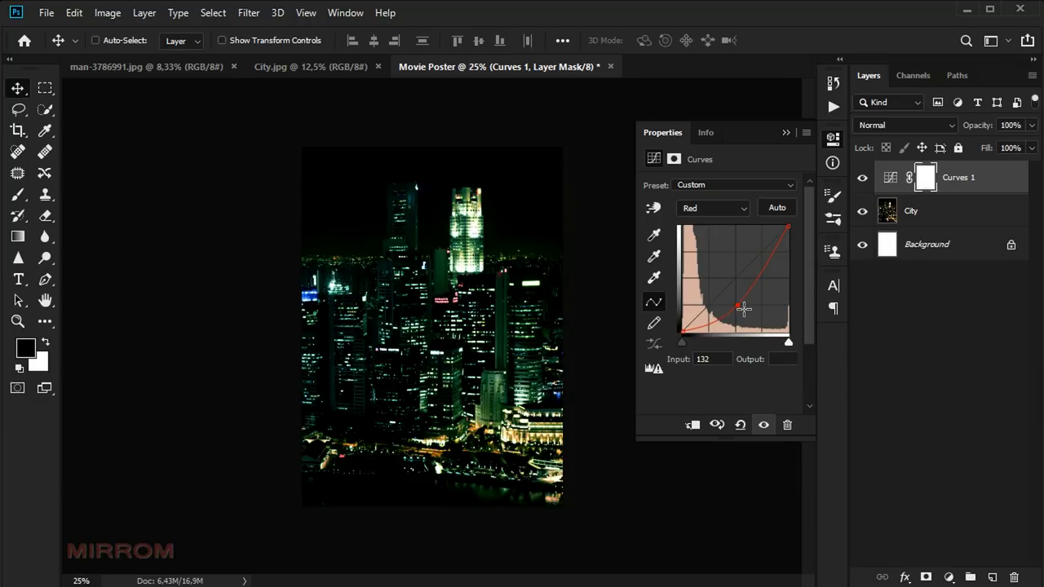
drag(740, 307, 742, 306)
Raise the Blue channel curve for a cooler look and compare with the grade off.
click(745, 211)
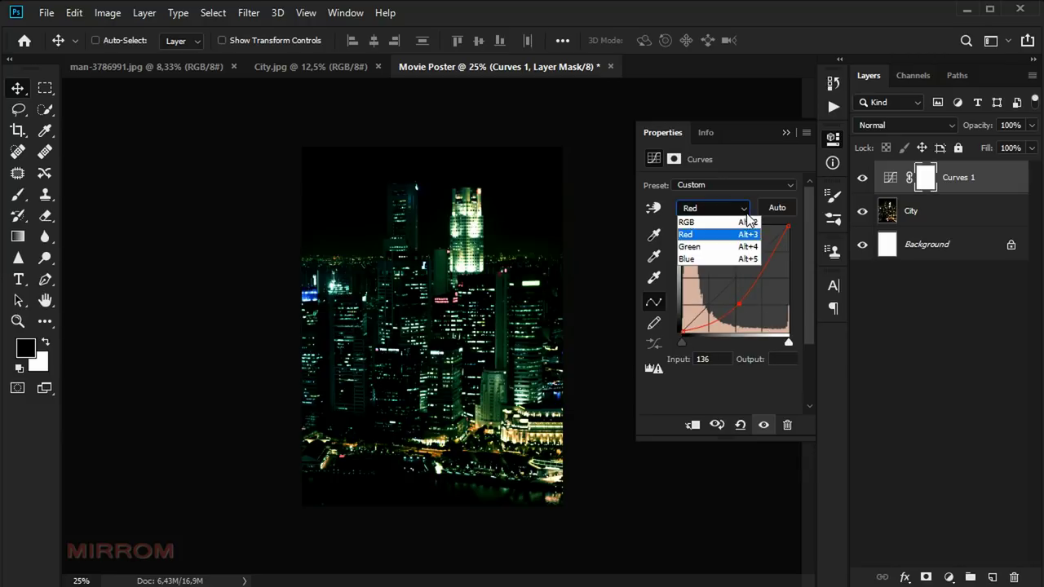
click(729, 258)
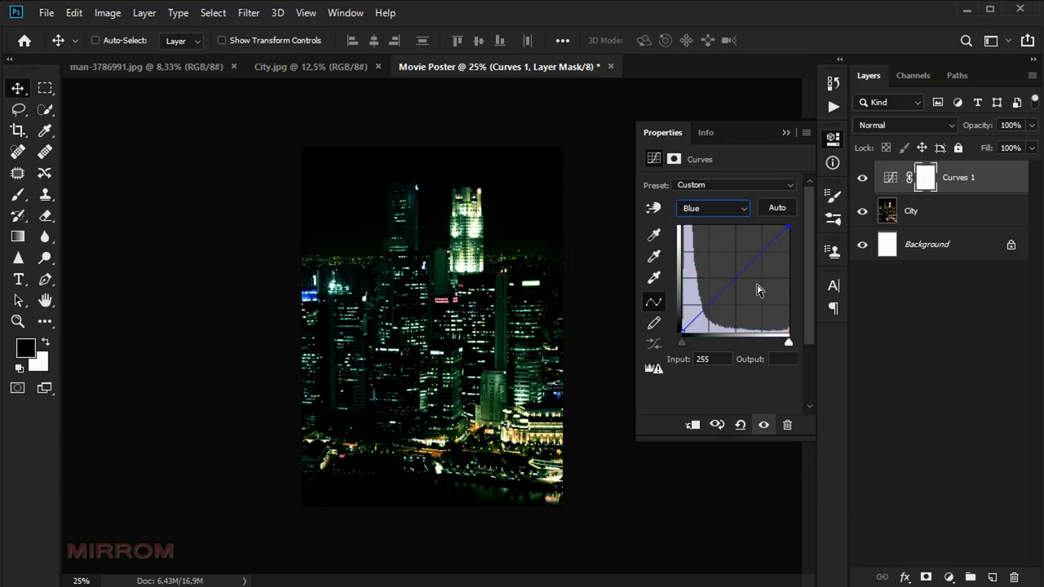
drag(731, 275, 725, 274)
click(786, 133)
click(863, 178)
click(863, 178)
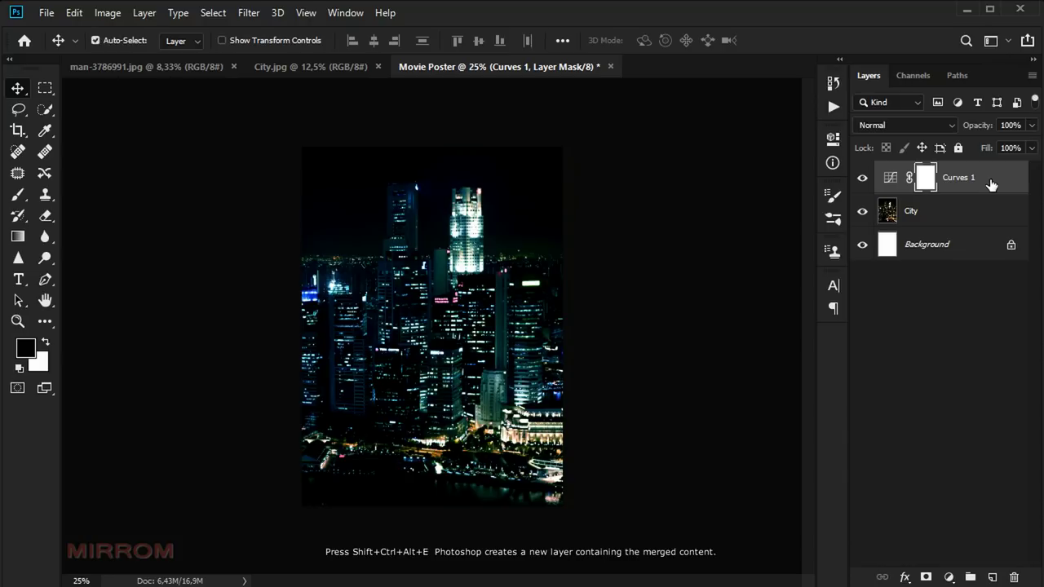
Stamp all visible layers into a new top layer and name it City.
key(shift+ctrl+alt+e)
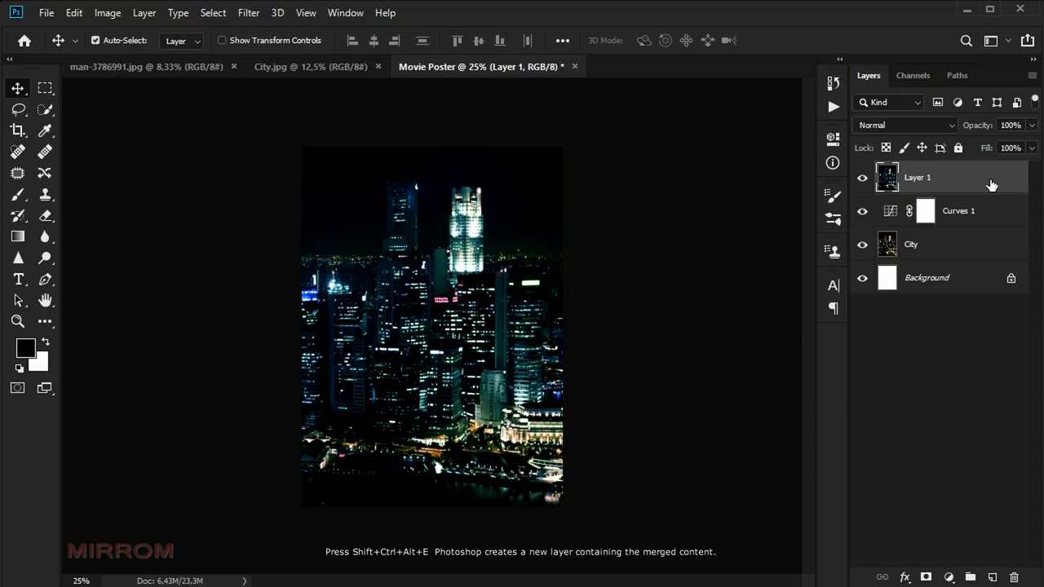
double_click(914, 177)
text(City)
key(Return)
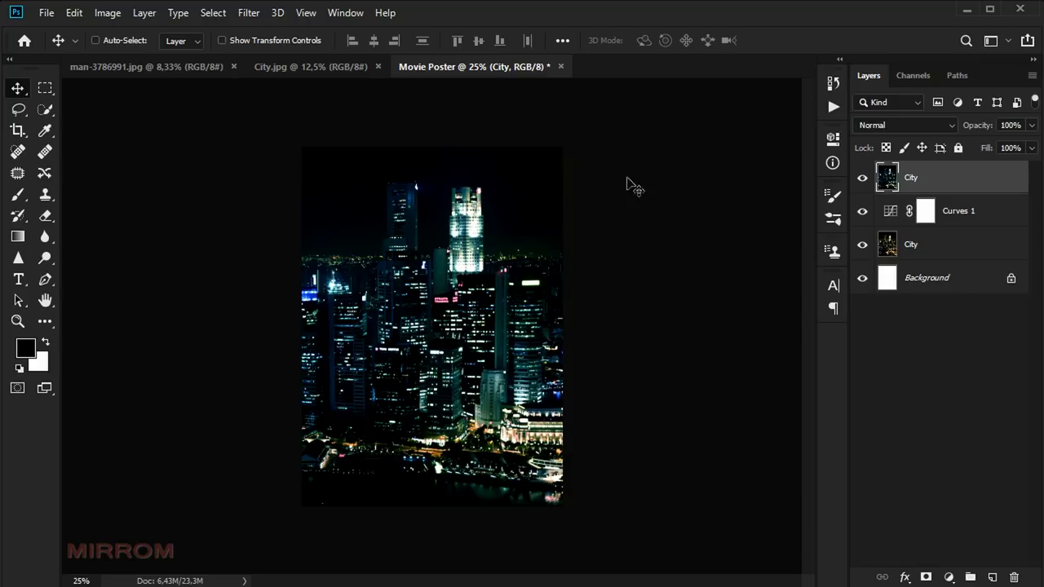
click(250, 13)
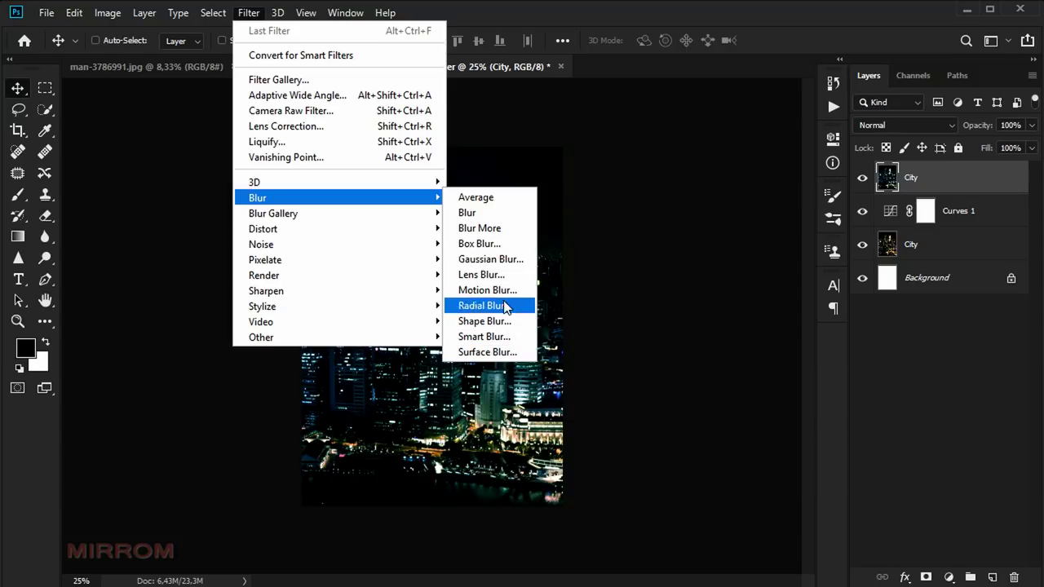
mouse_move(273, 213)
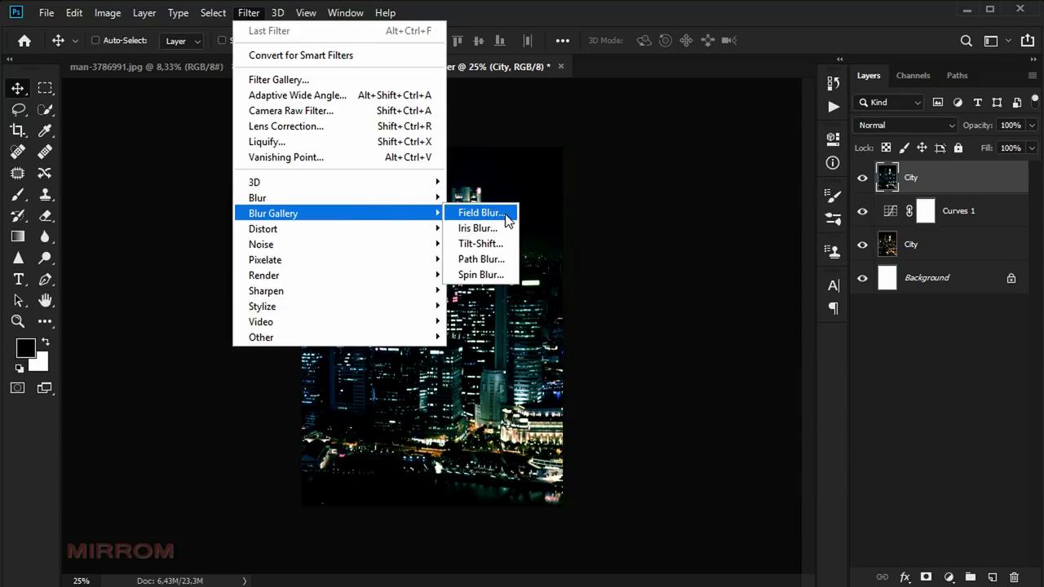
Apply a 9 px Field Blur with 30% Light Bokeh and 23% Bokeh Color.
click(482, 213)
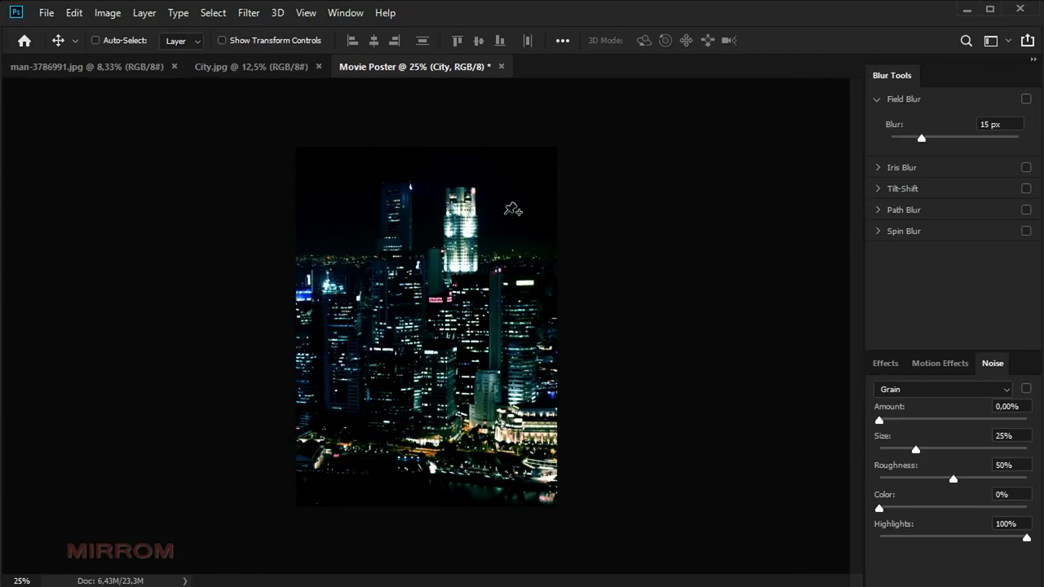
drag(924, 140, 917, 143)
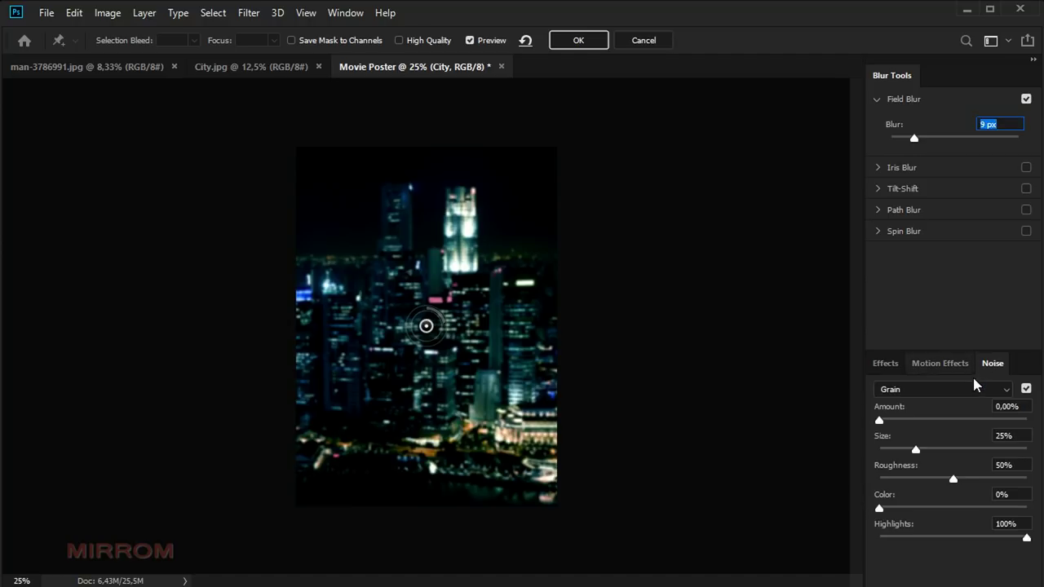
click(946, 371)
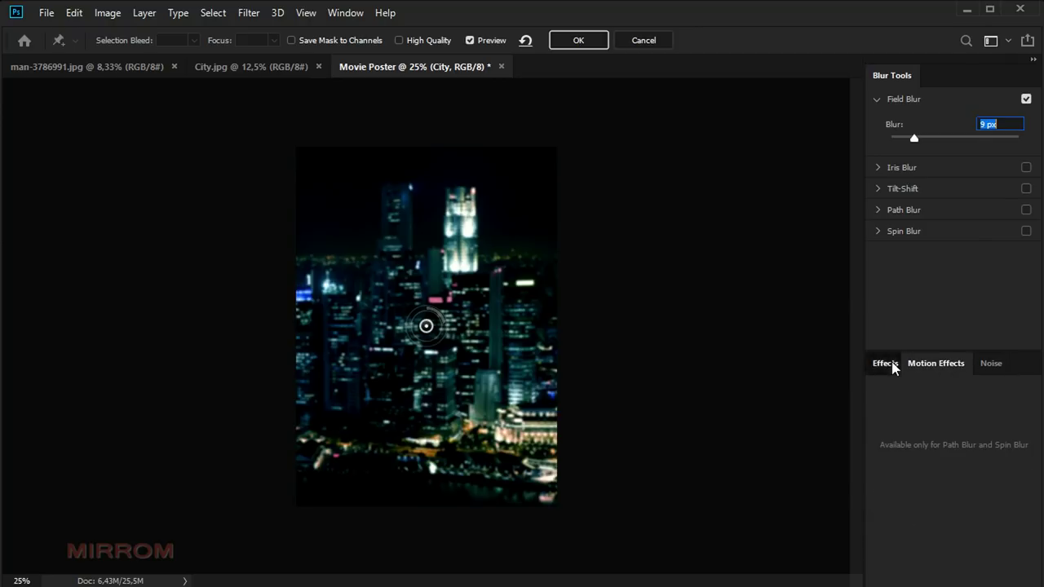
click(888, 364)
drag(881, 423, 922, 429)
drag(879, 463, 915, 465)
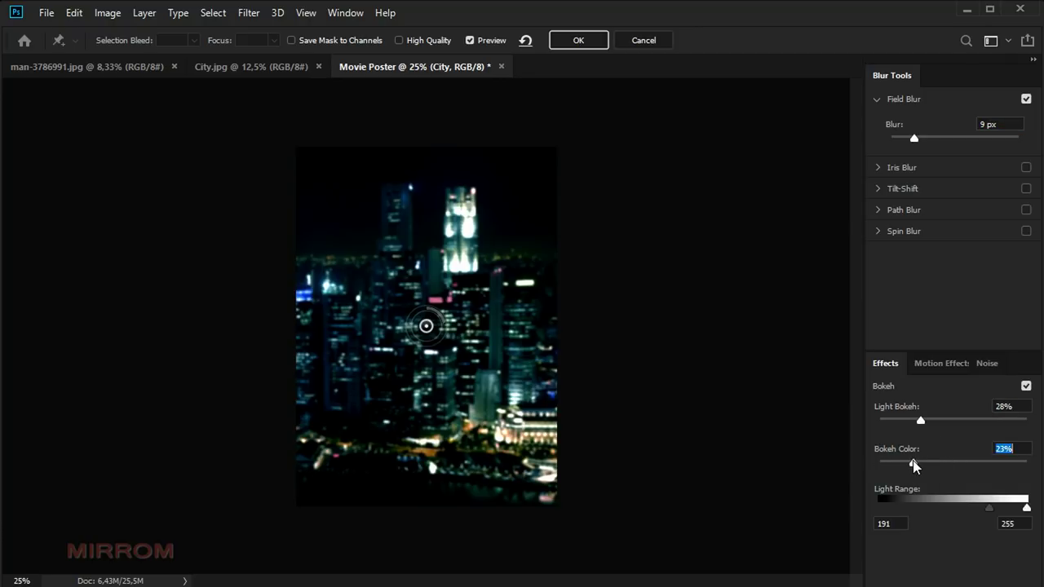
drag(925, 426, 924, 431)
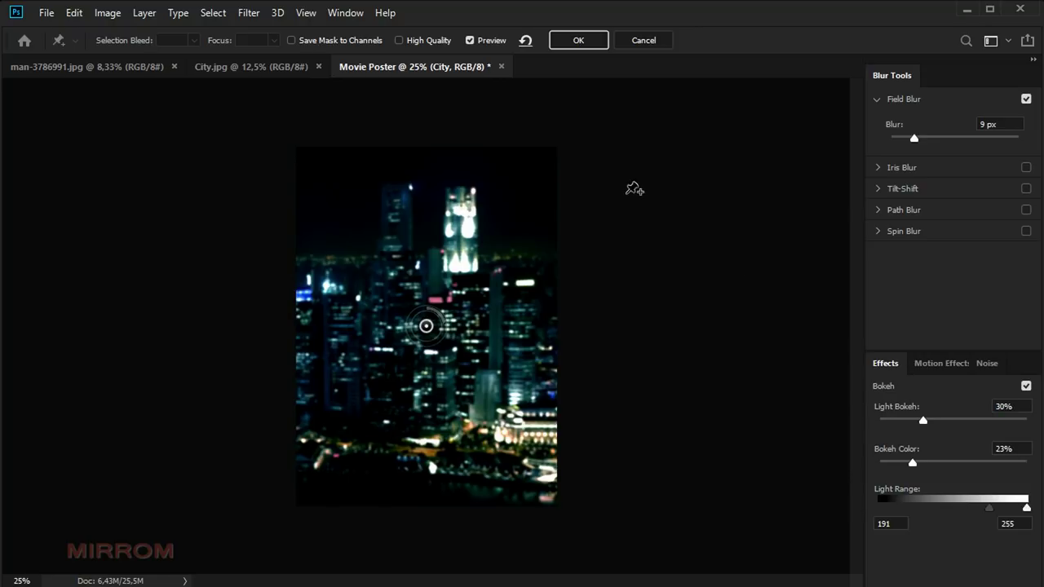
click(577, 44)
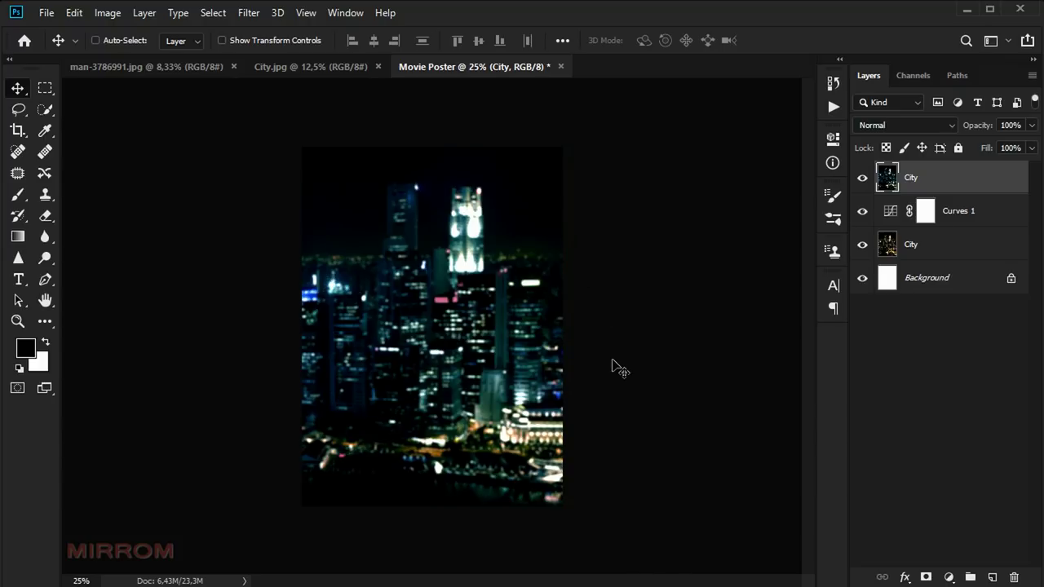
Switch to the man-3786991.jpg photo, zoom in, and set the Pen Tool to Path mode.
click(610, 356)
click(196, 70)
ctrl+click(465, 328)
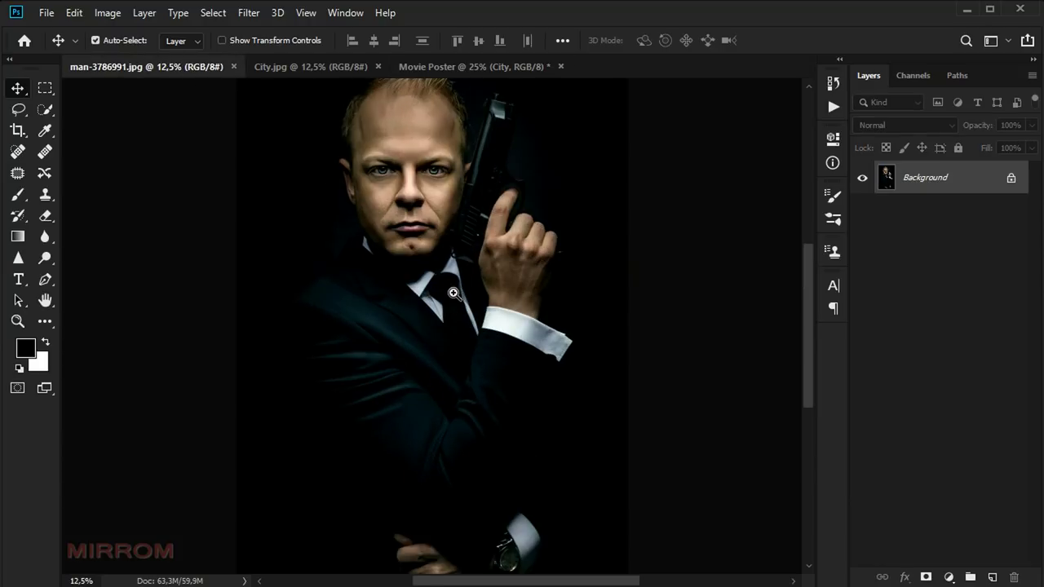
ctrl+click(451, 281)
ctrl+click(273, 211)
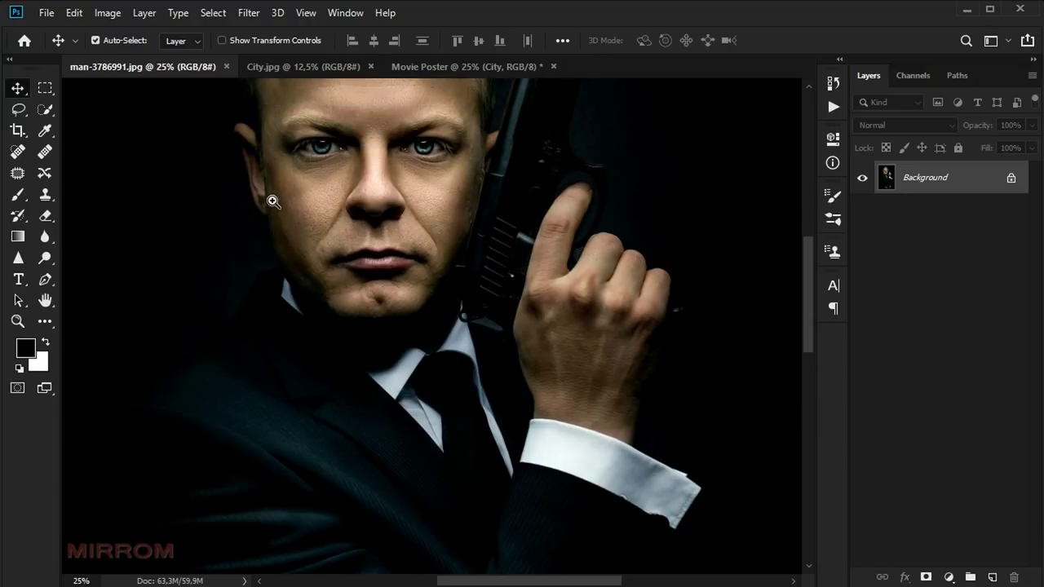
scroll(274, 229, up, 2)
scroll(275, 245, up, 1)
scroll(274, 251, up, 1)
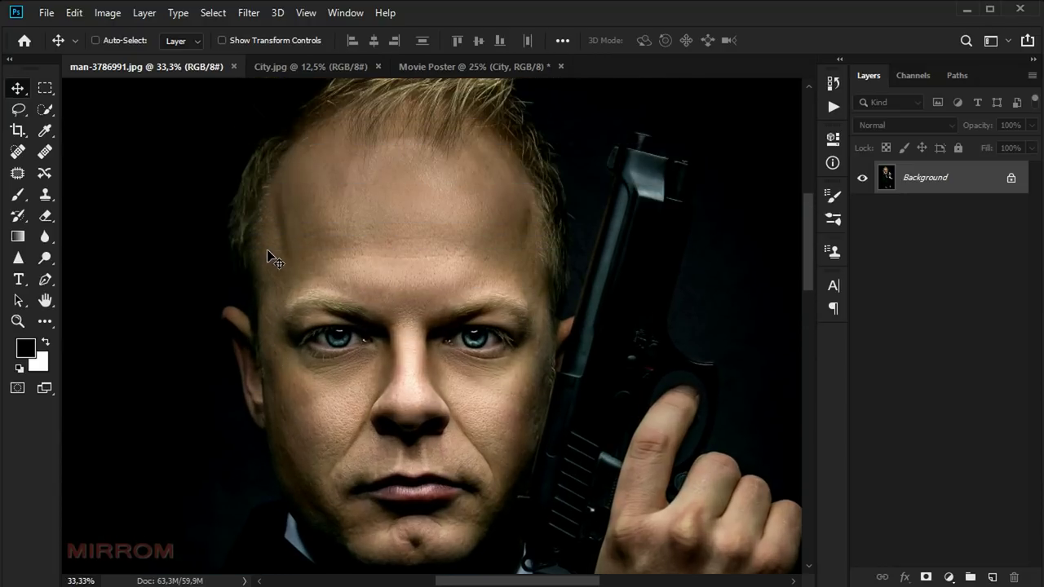
scroll(272, 258, up, 1)
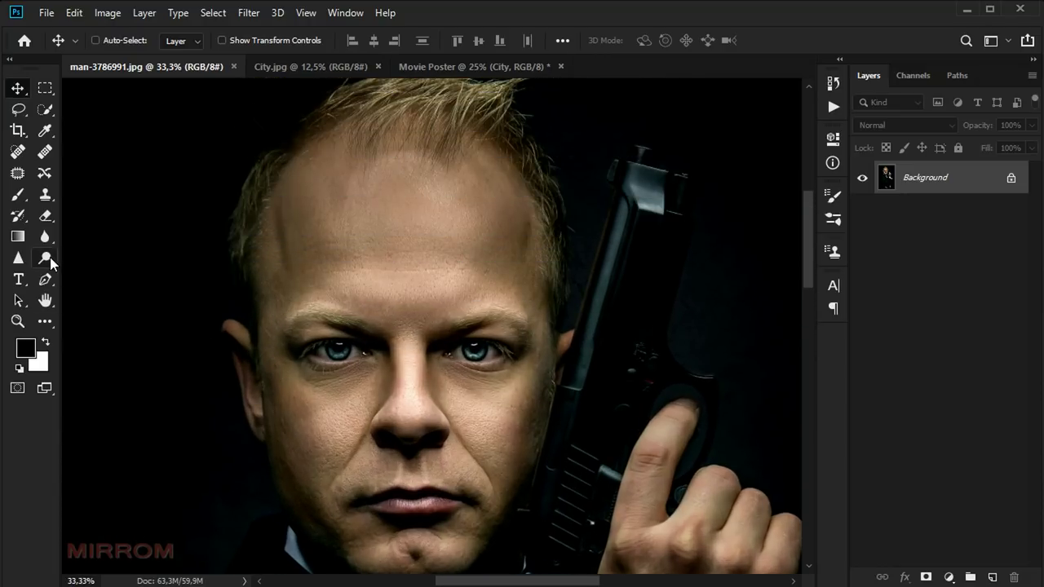
click(45, 280)
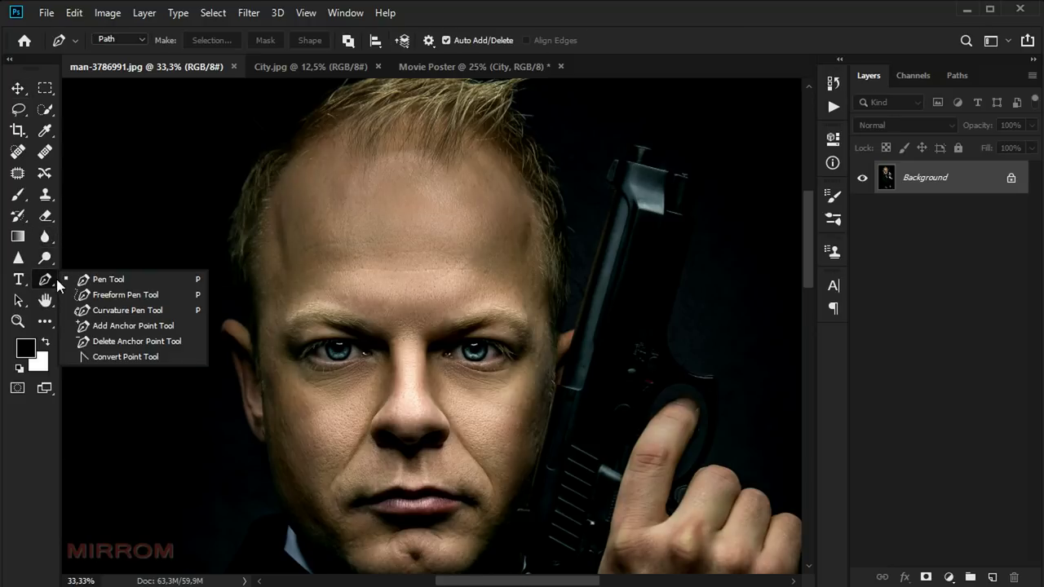
click(123, 287)
click(127, 40)
click(129, 66)
click(238, 328)
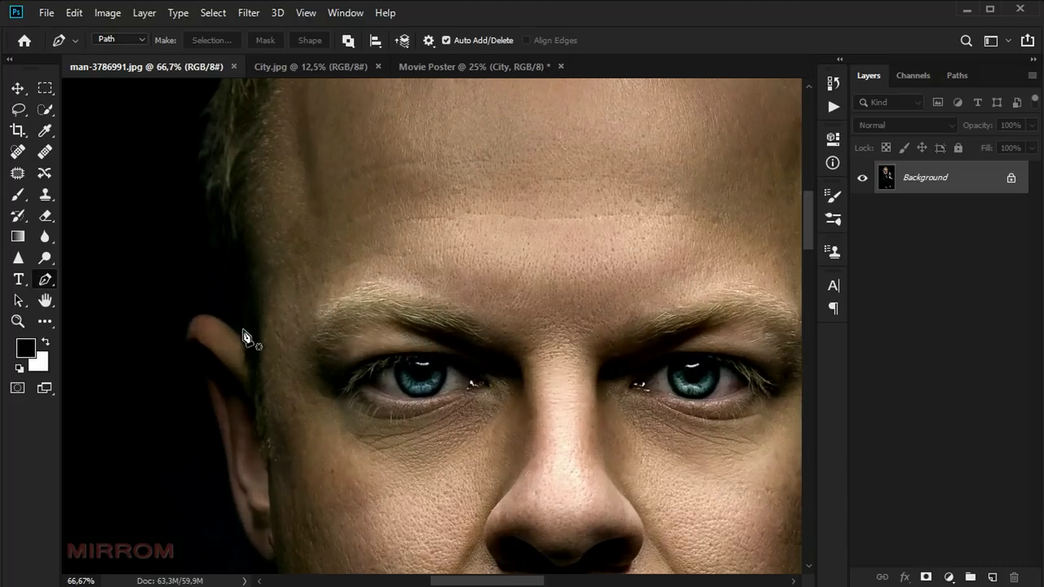
Start the path beside the ear and curve it up along the hairline.
click(245, 343)
mouse_move(226, 264)
mouse_down()
mouse_move(207, 241)
mouse_move(210, 208)
mouse_up()
scroll(209, 214, up, 3)
scroll(222, 242, up, 3)
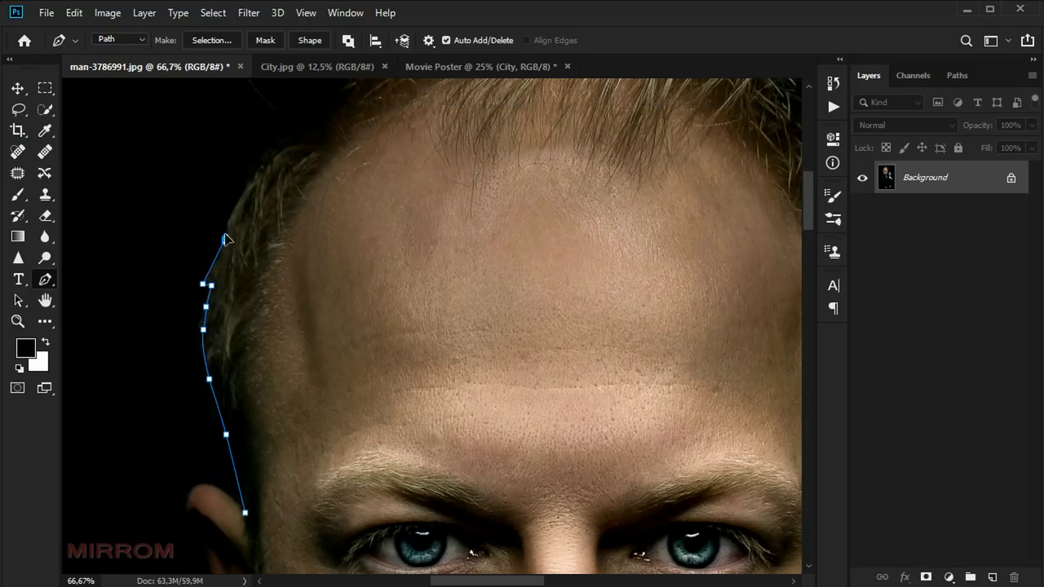
scroll(226, 239, up, 2)
drag(307, 187, 357, 180)
scroll(359, 184, up, 3)
scroll(387, 226, up, 2)
drag(389, 224, 439, 199)
Trace the path across the top of the hair and down its right side.
drag(506, 185, 531, 179)
drag(609, 171, 674, 187)
drag(751, 192, 778, 193)
click(764, 214)
click(772, 253)
drag(501, 580, 537, 581)
click(570, 291)
click(600, 333)
scroll(616, 337, down, 2)
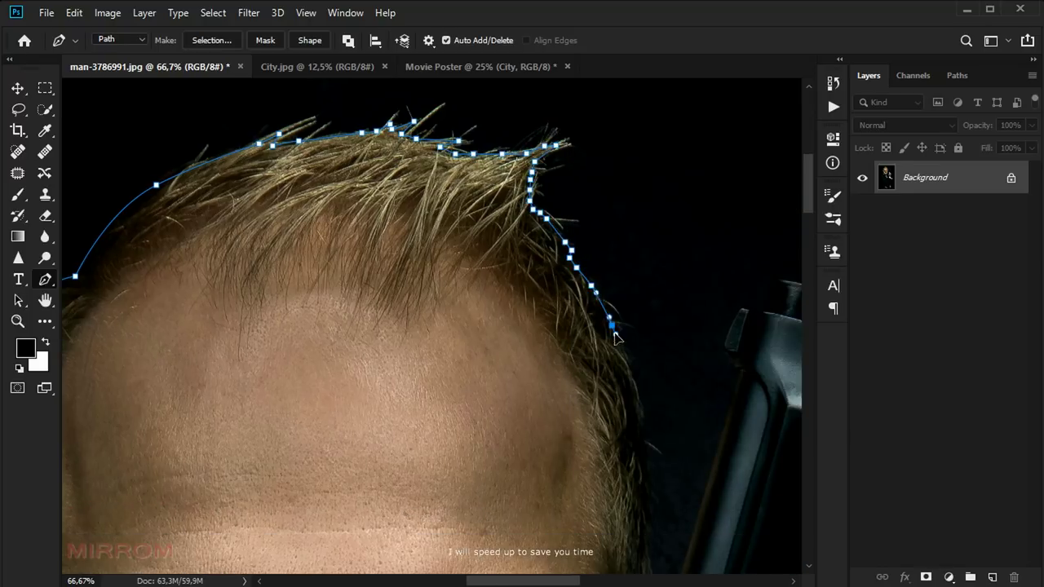
scroll(616, 337, down, 5)
Continue the path down the side of the head toward the ear.
click(646, 149)
click(646, 260)
click(643, 306)
click(633, 369)
click(658, 359)
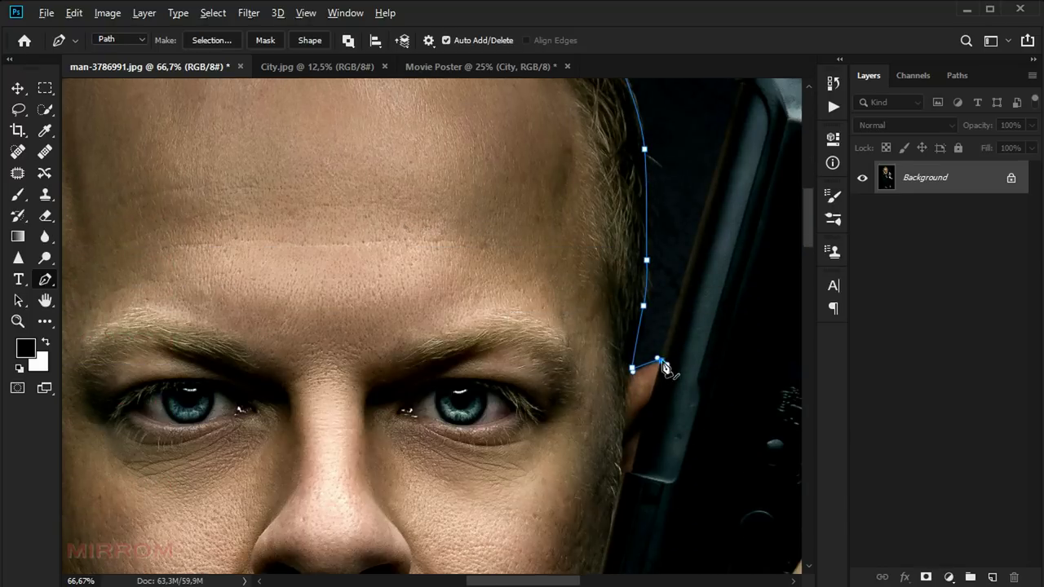
scroll(663, 368, up, 1)
scroll(747, 163, up, 2)
Extend the path up along the pistol to its top edge.
click(742, 231)
click(725, 205)
drag(742, 165, 752, 166)
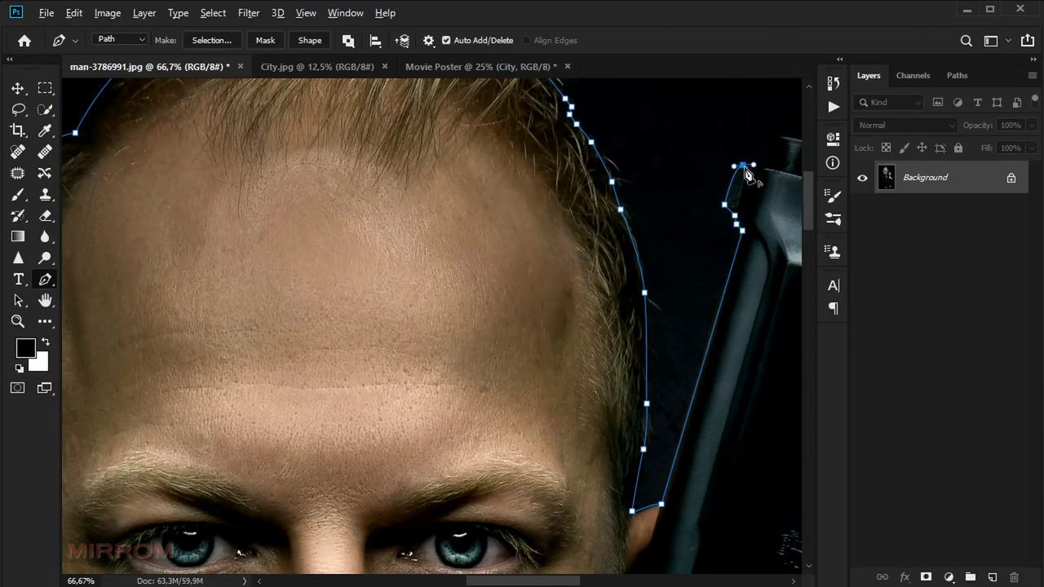
scroll(746, 174, up, 1)
click(739, 167)
click(768, 123)
drag(567, 582, 604, 581)
scroll(560, 203, up, 1)
Trace the pistol's top edge and curve around its corner down the right side.
click(558, 199)
click(547, 244)
click(580, 254)
click(607, 261)
drag(654, 275, 670, 305)
click(670, 286)
scroll(665, 286, down, 3)
click(645, 281)
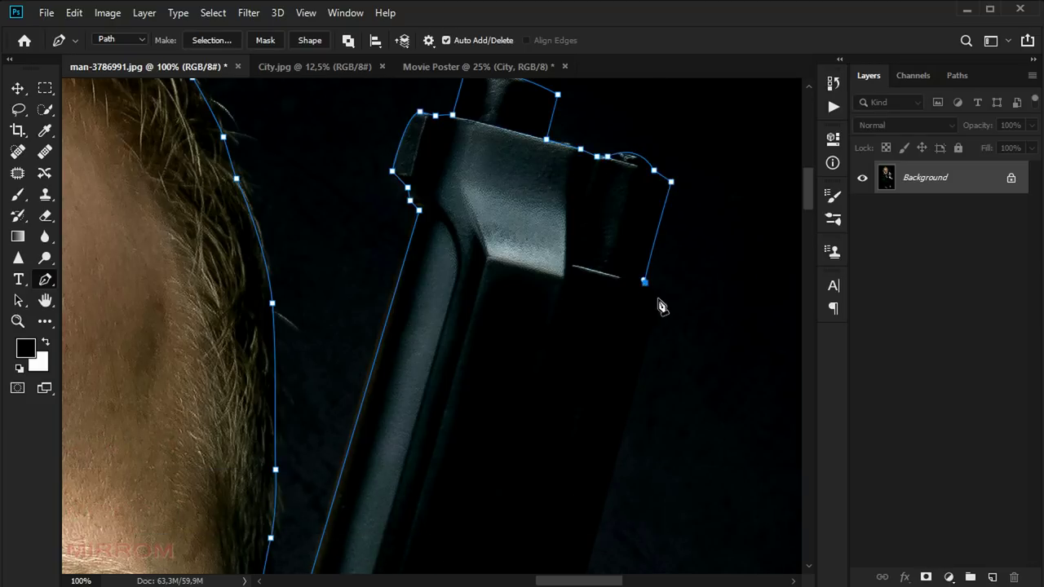
Extend the path down the pistol's right edge toward the hand.
scroll(662, 307, down, 2)
scroll(656, 324, down, 3)
drag(573, 443, 573, 478)
scroll(608, 479, down, 3)
drag(600, 417, 614, 432)
scroll(620, 432, down, 2)
mouse_move(675, 398)
mouse_down()
mouse_move(727, 415)
mouse_move(697, 459)
mouse_up()
click(710, 396)
scroll(723, 416, down, 2)
scroll(727, 410, down, 3)
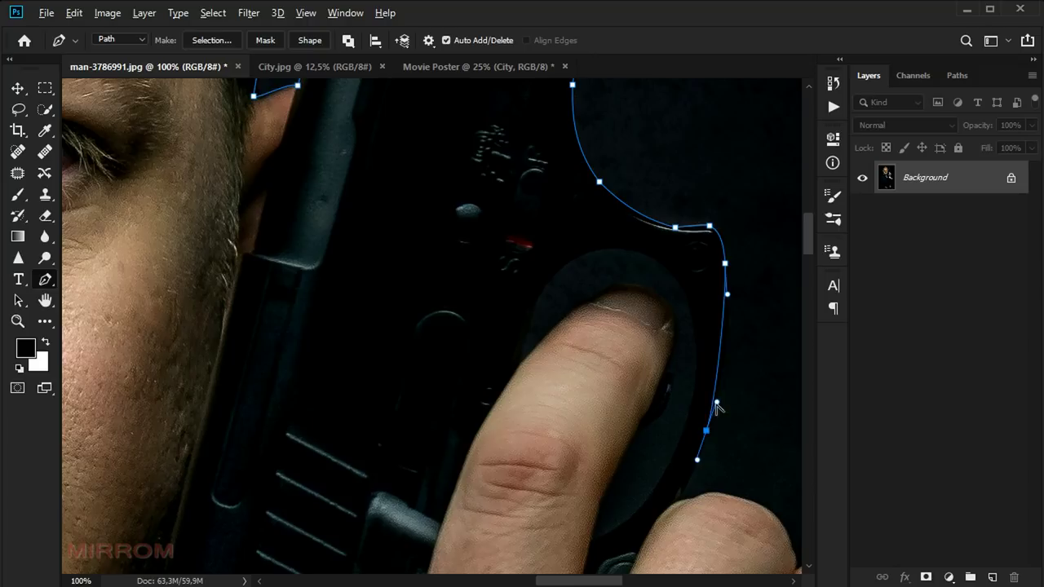
drag(677, 499, 729, 495)
scroll(742, 493, down, 2)
Curve the path around the fingertip and continue down its edge.
scroll(653, 440, right, 3)
drag(568, 374, 630, 425)
drag(677, 491, 678, 501)
scroll(592, 514, down, 5)
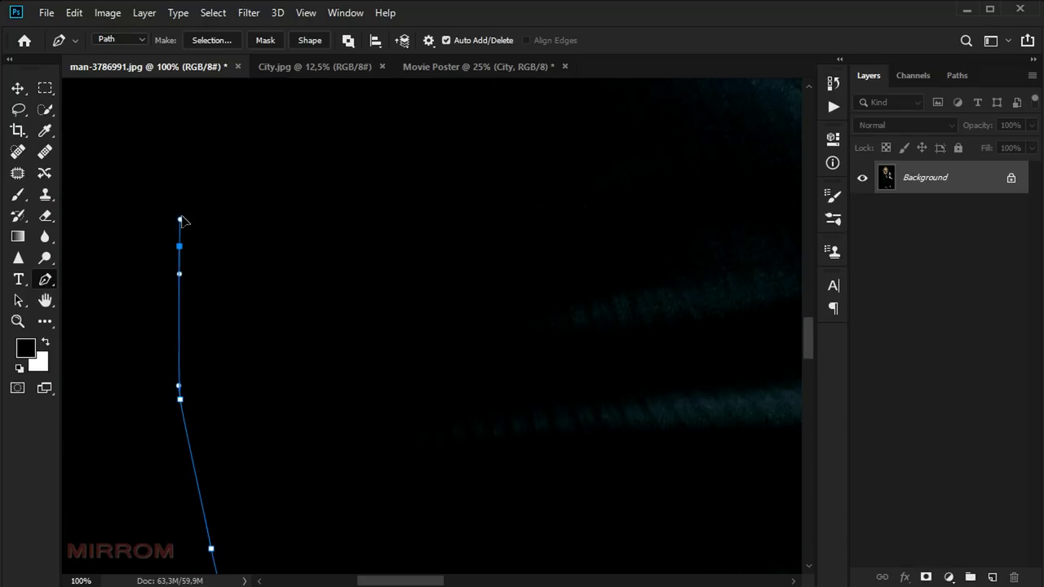
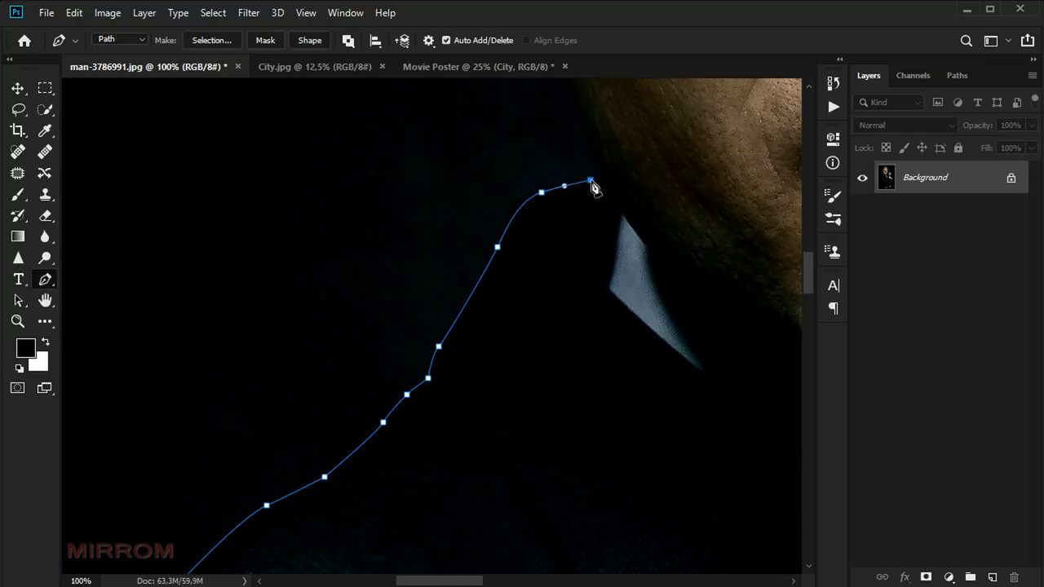
Extend the Pen path up the man's jaw toward the ear.
scroll(603, 180, up, 4)
drag(574, 247, 568, 218)
click(556, 148)
scroll(559, 152, up, 3)
click(525, 228)
drag(497, 168, 490, 148)
scroll(495, 159, up, 3)
mouse_move(479, 191)
mouse_down()
mouse_move(476, 177)
mouse_move(430, 165)
mouse_move(471, 168)
mouse_up()
Trace the path around the ear and close the outline around the figure.
scroll(476, 177, up, 3)
click(457, 209)
scroll(450, 175, up, 2)
scroll(439, 191, up, 1)
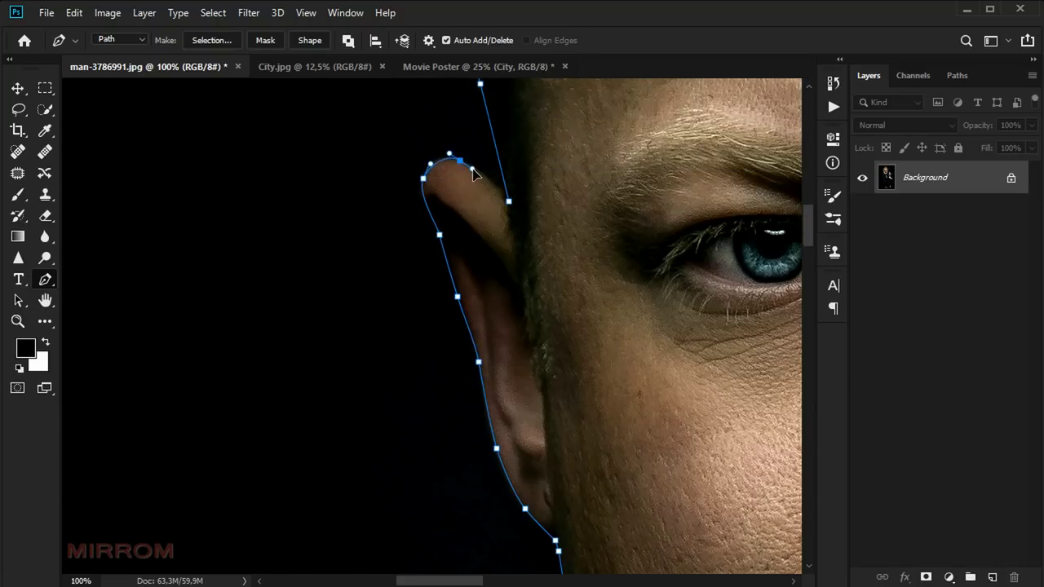
drag(508, 201, 509, 210)
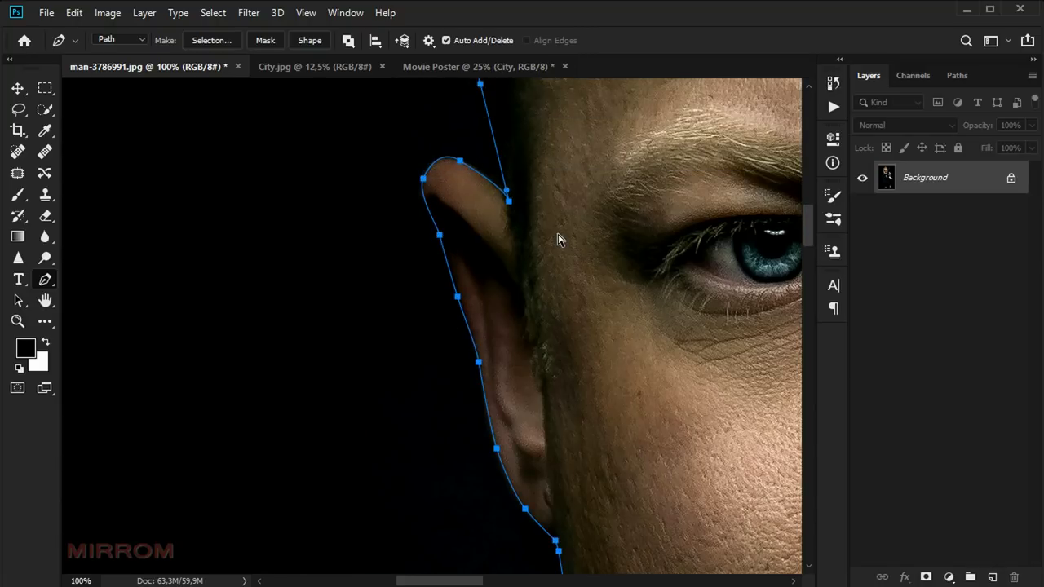
scroll(558, 236, down, 2)
scroll(558, 237, down, 4)
scroll(558, 238, down, 2)
scroll(558, 238, up, 1)
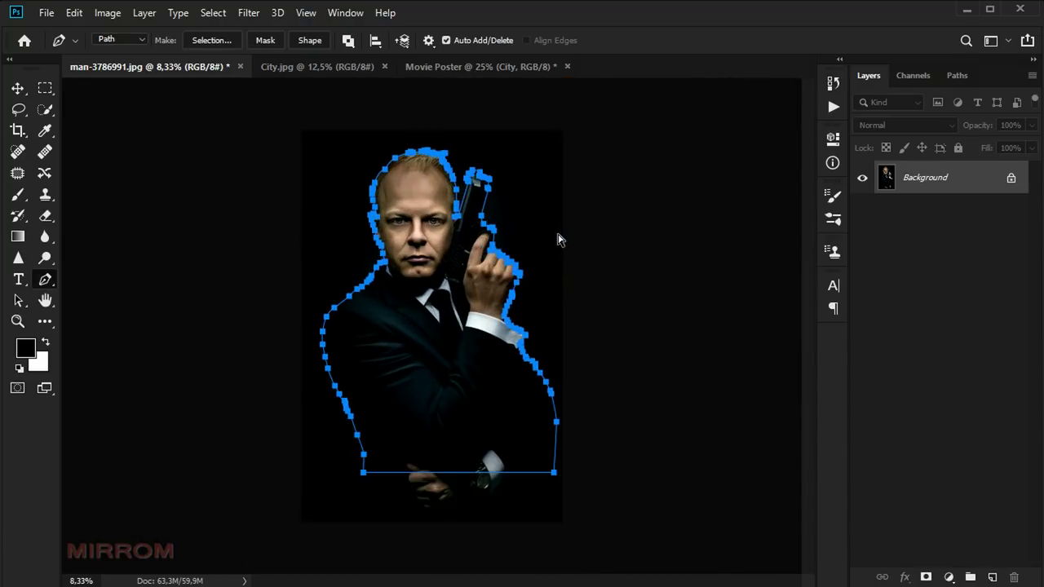
Turn the path into a selection with 0.2 px feather and add a layer mask.
right_click(426, 214)
click(545, 286)
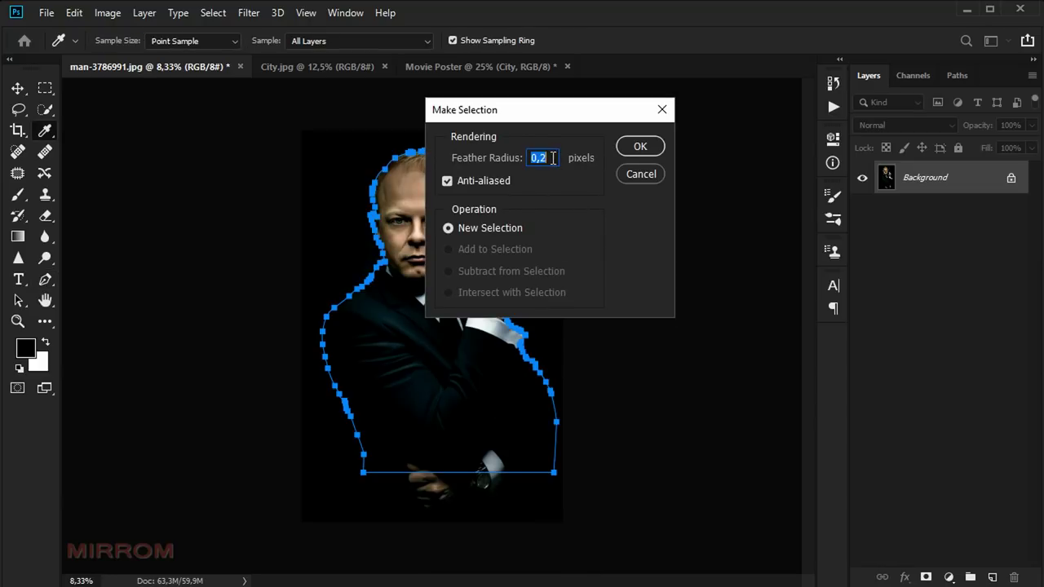
click(640, 147)
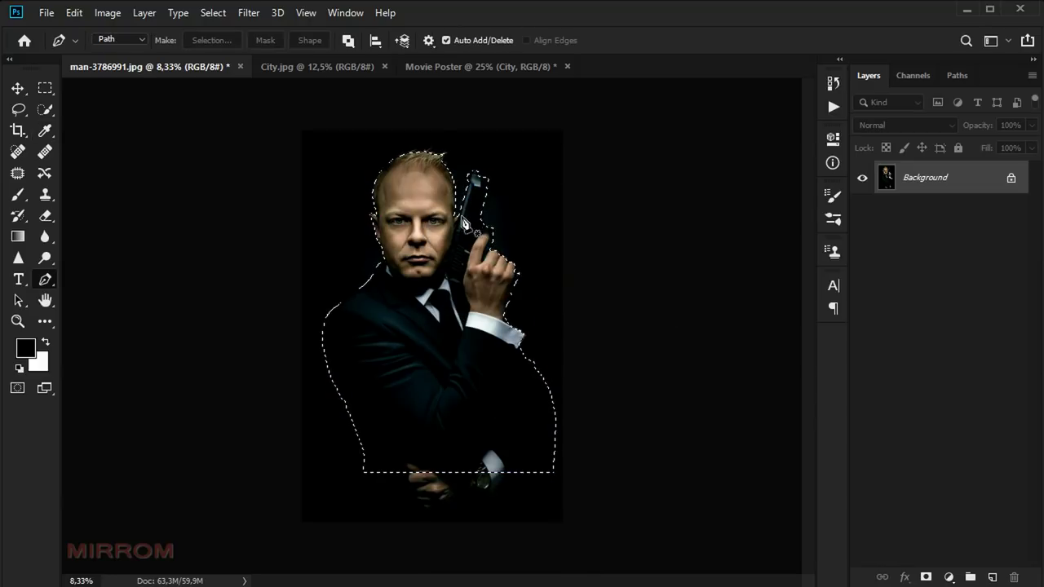
click(926, 577)
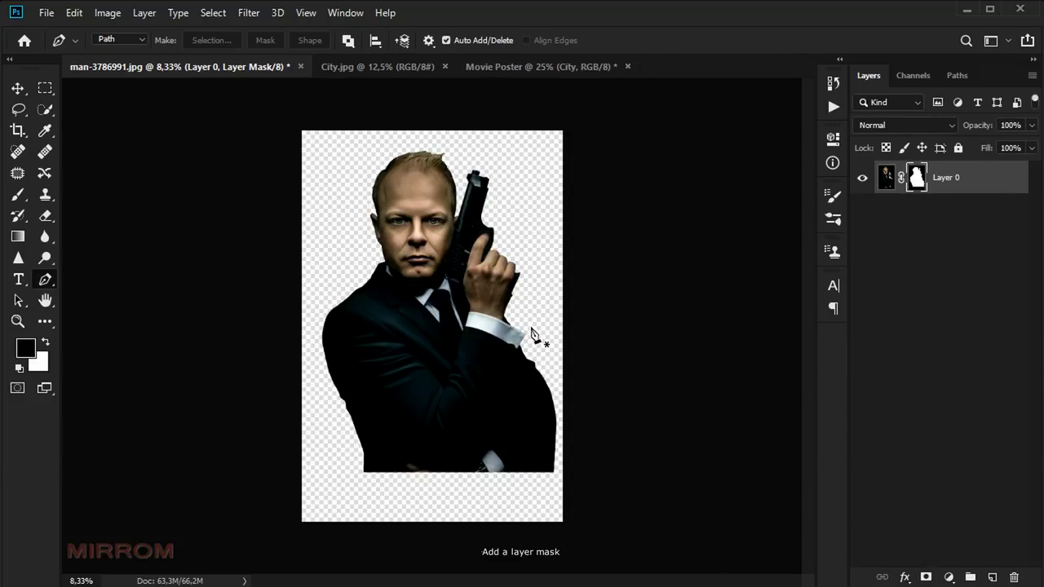
Zoom in on the trigger guard and start a path along its inner ring.
click(504, 249)
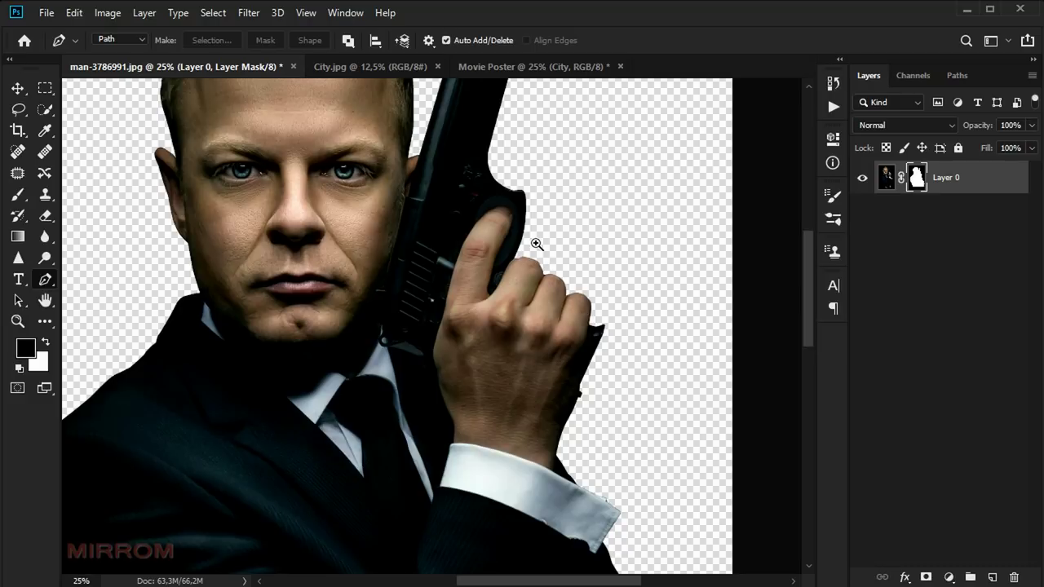
click(535, 240)
click(489, 185)
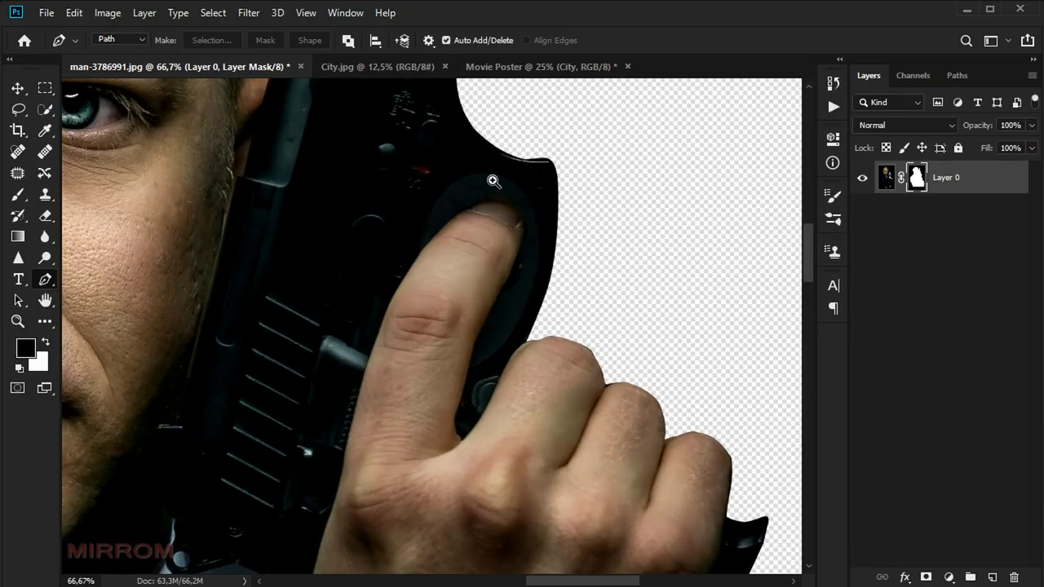
click(478, 233)
scroll(433, 244, up, 1)
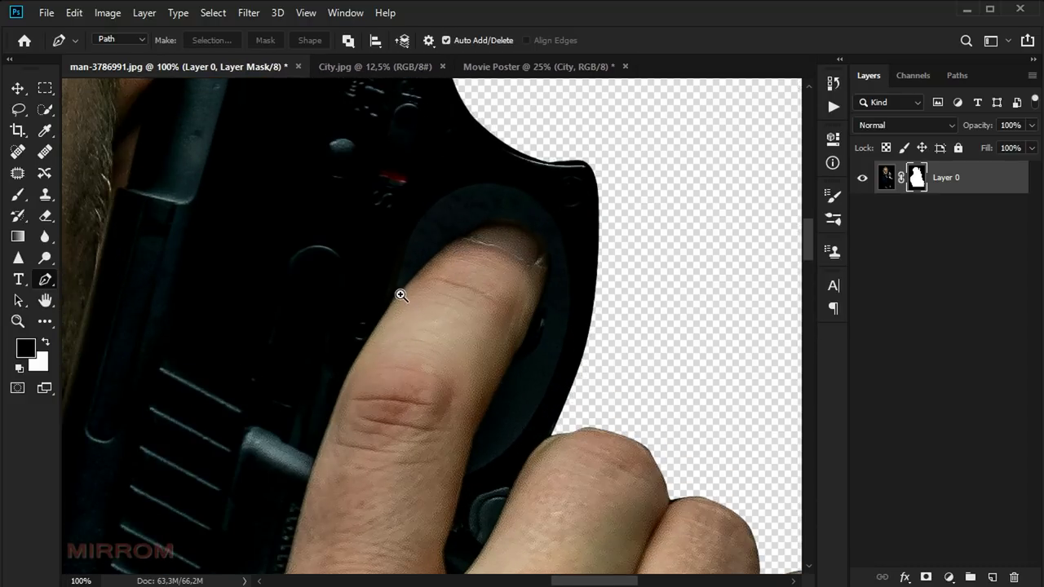
click(400, 295)
click(392, 282)
drag(430, 155, 478, 170)
scroll(490, 176, up, 3)
drag(544, 184, 576, 184)
drag(696, 236, 637, 180)
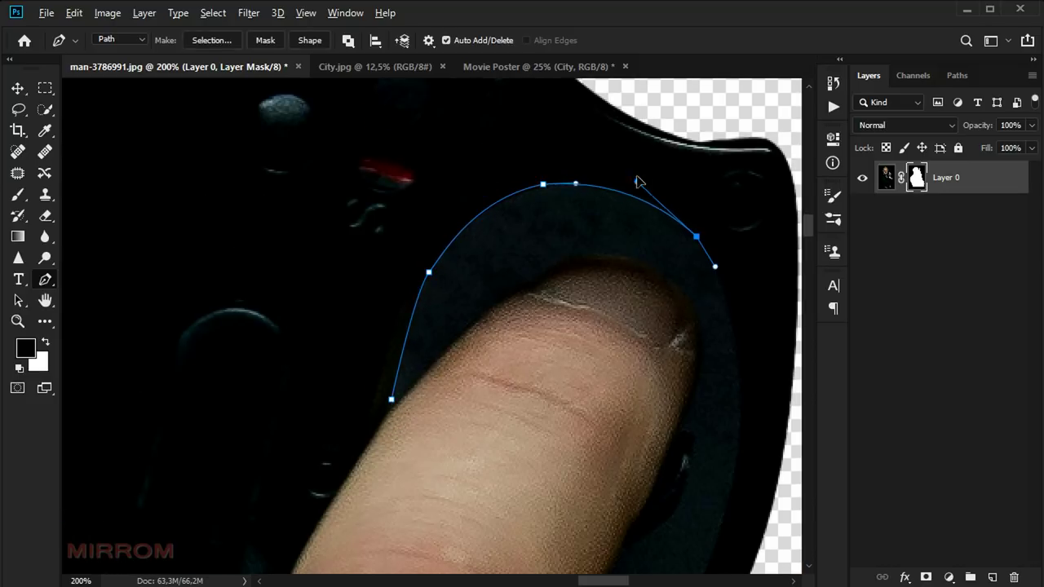
Continue the path down and up along the trigger finger's edge.
scroll(734, 359, down, 1)
drag(741, 361, 736, 410)
scroll(662, 438, down, 2)
drag(658, 437, 688, 402)
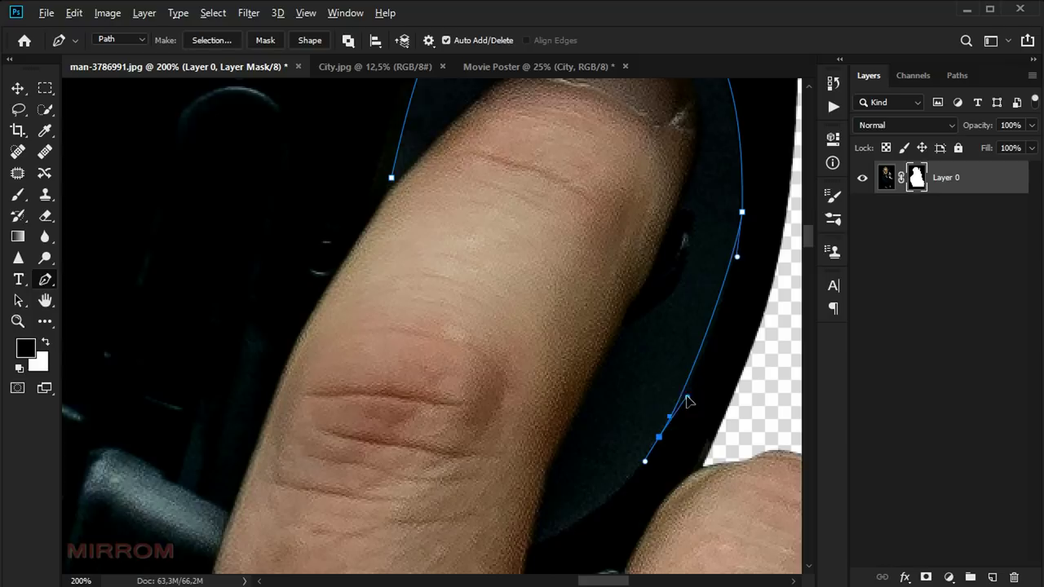
scroll(688, 402, down, 1)
click(561, 469)
click(531, 484)
click(552, 395)
click(610, 293)
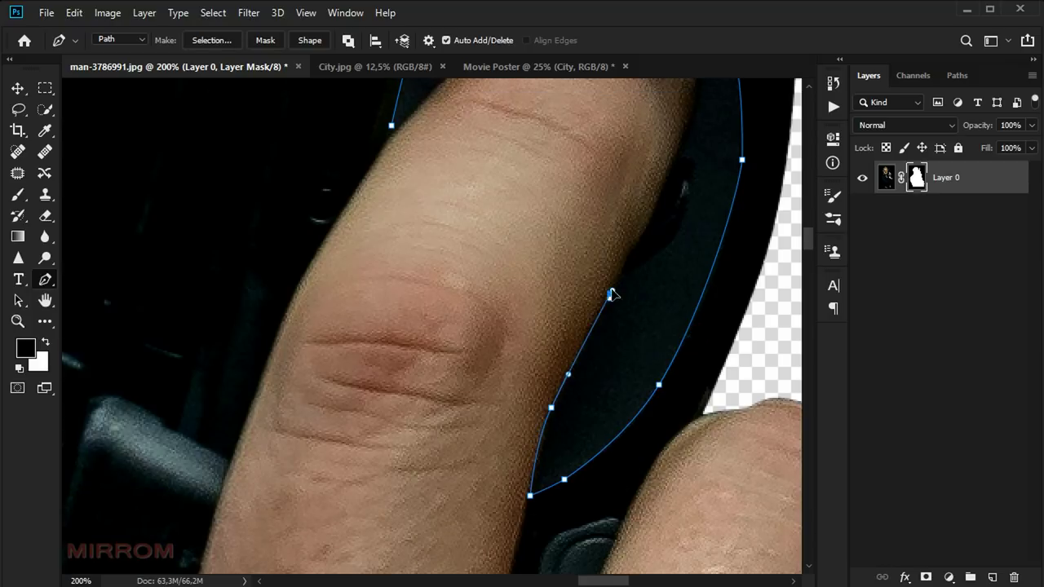
scroll(683, 284, up, 1)
click(678, 278)
click(691, 230)
click(687, 211)
Curve the path around the fingertip and close it around the gap.
scroll(693, 245, up, 2)
drag(699, 246, 697, 234)
drag(656, 177, 624, 168)
click(549, 180)
click(499, 211)
click(417, 294)
click(393, 317)
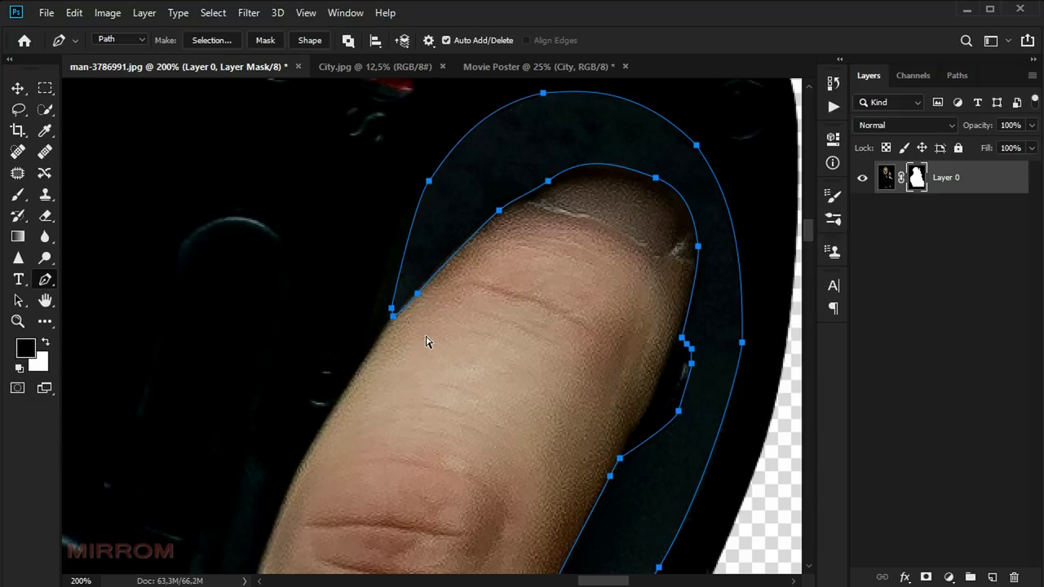
Make the traced gap a selection and fill it black in the mask with Alt+Backspace.
key(ctrl+minus)
key(ctrl+minus)
right_click(490, 277)
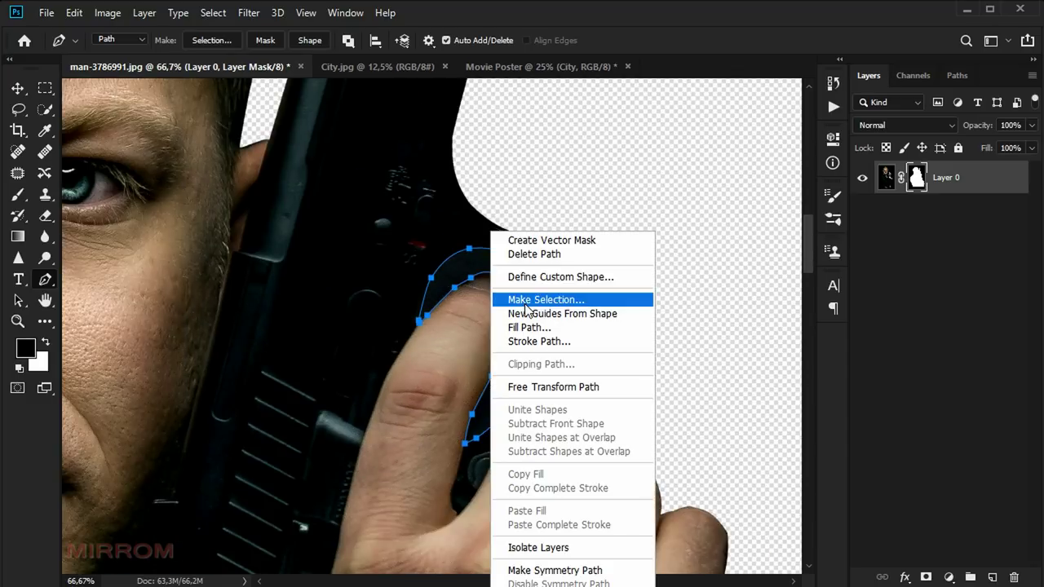
click(527, 300)
key(Return)
key(alt+BackSpace)
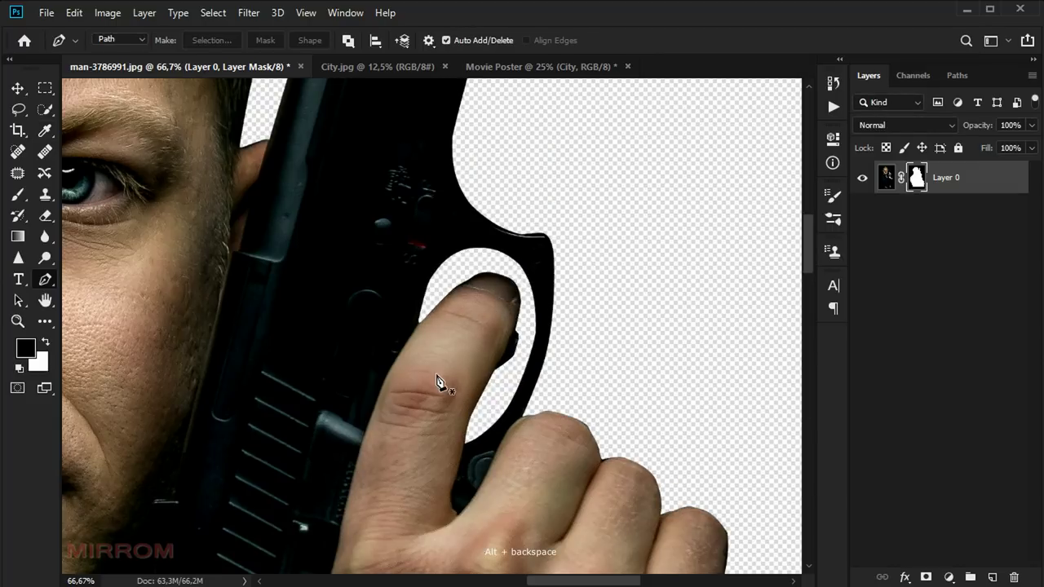
Switch to the Move tool and fit the whole image on screen.
key(ctrl+minus)
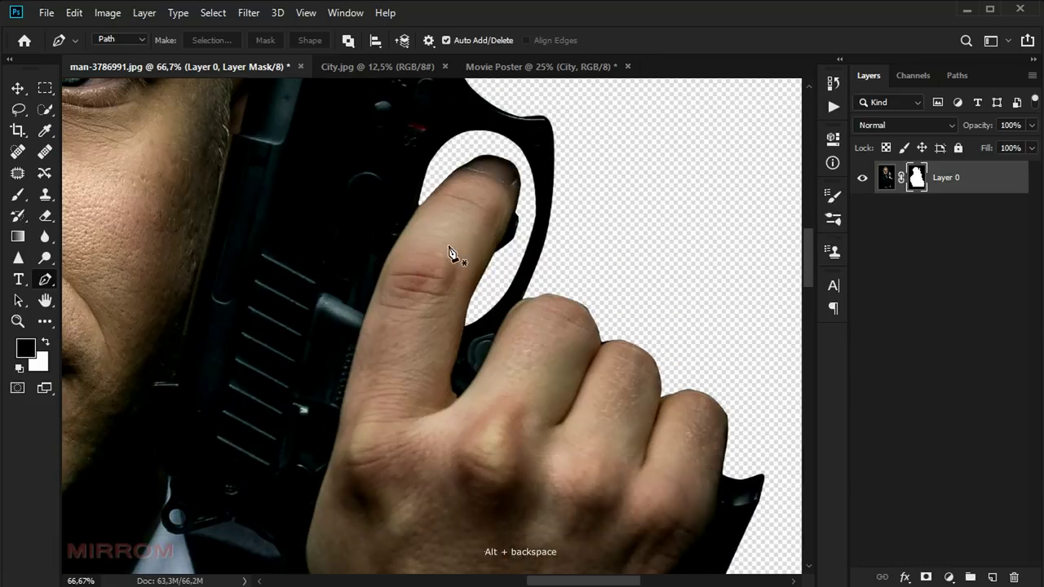
key(v)
key(ctrl+minus)
key(ctrl+minus)
key(ctrl+minus)
key(ctrl+minus)
key(ctrl+plus)
key(ctrl+0)
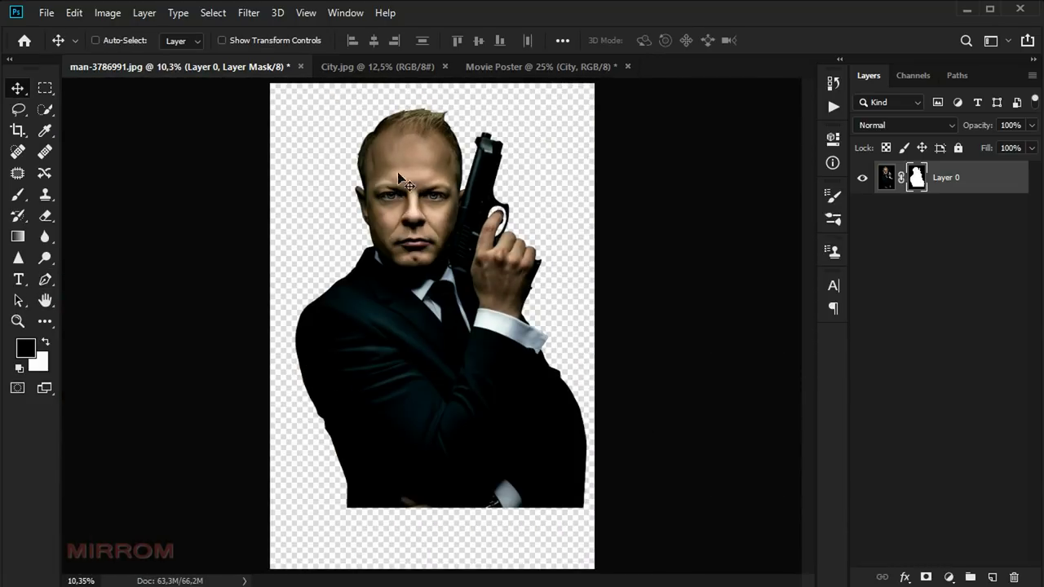
Enter Select and Mask and clear the feather value, dismissing the range warning.
click(249, 15)
mouse_move(213, 13)
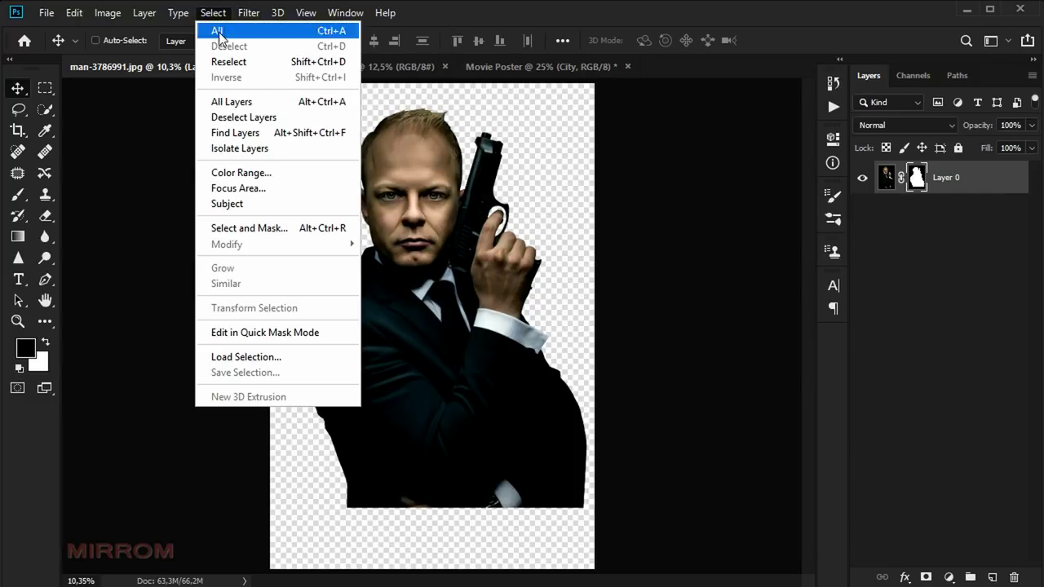
click(313, 237)
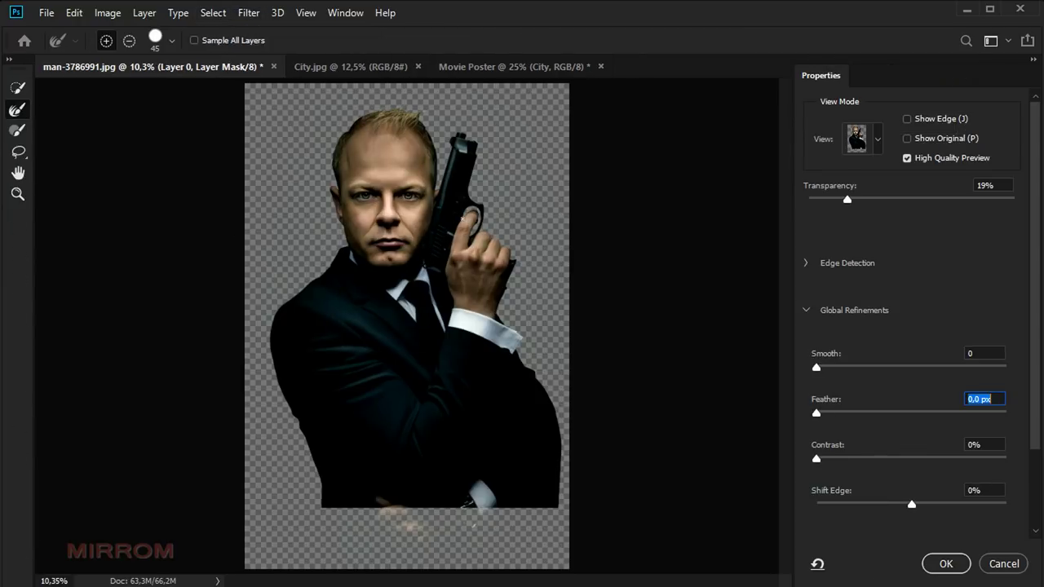
key(BackSpace)
key(Return)
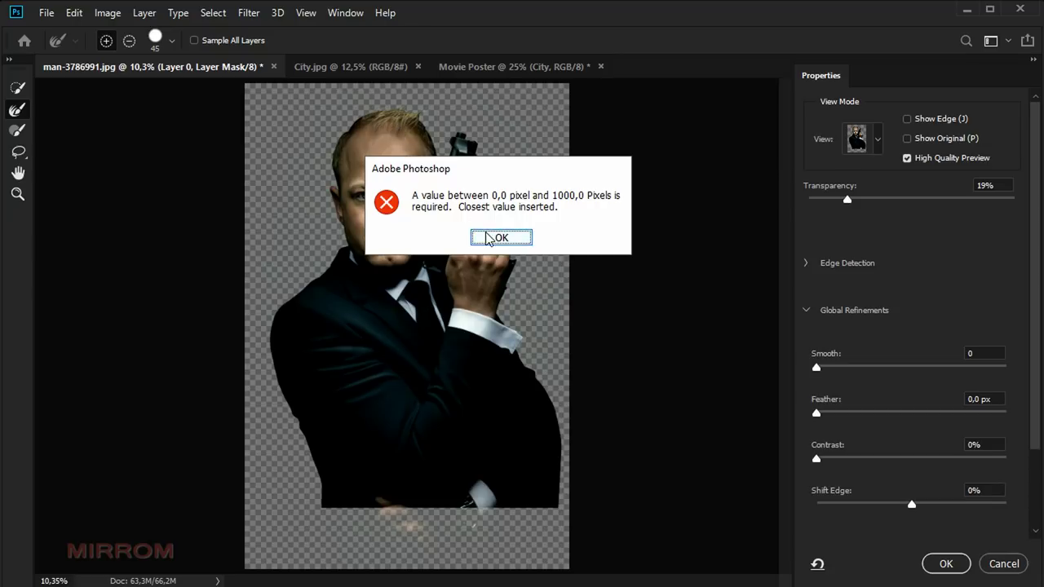
key(Return)
key(Return)
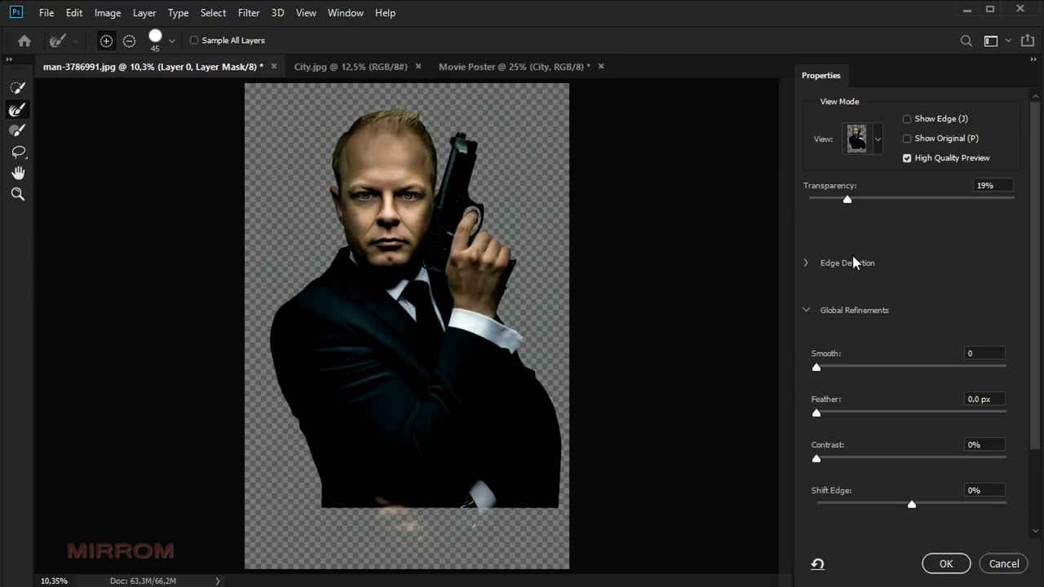
Refine the hair with the Refine Edge Brush and apply with Smooth 3, Shift Edge -4%.
scroll(390, 145, up, 1)
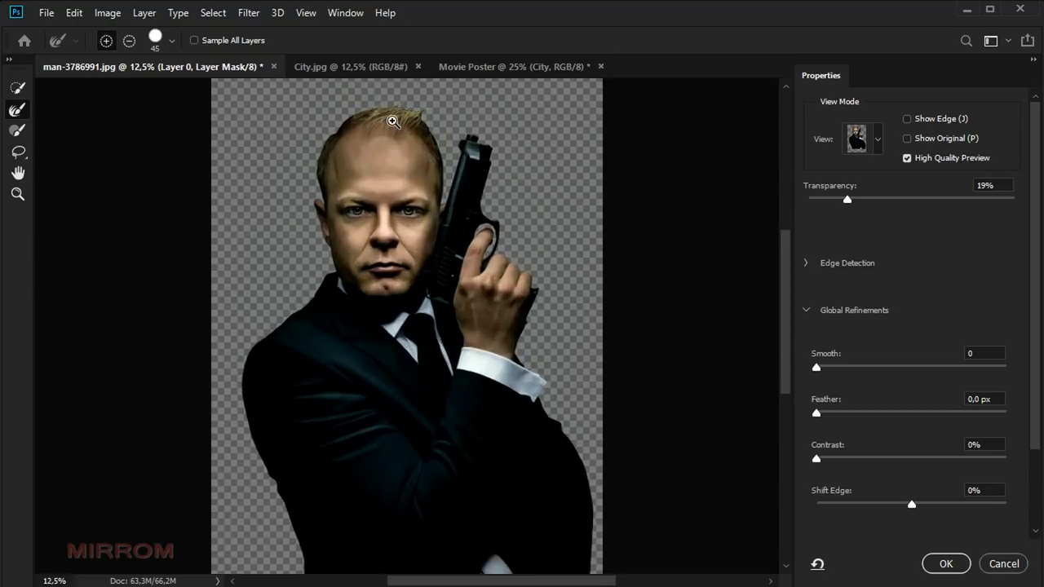
scroll(396, 144, up, 2)
scroll(397, 117, up, 1)
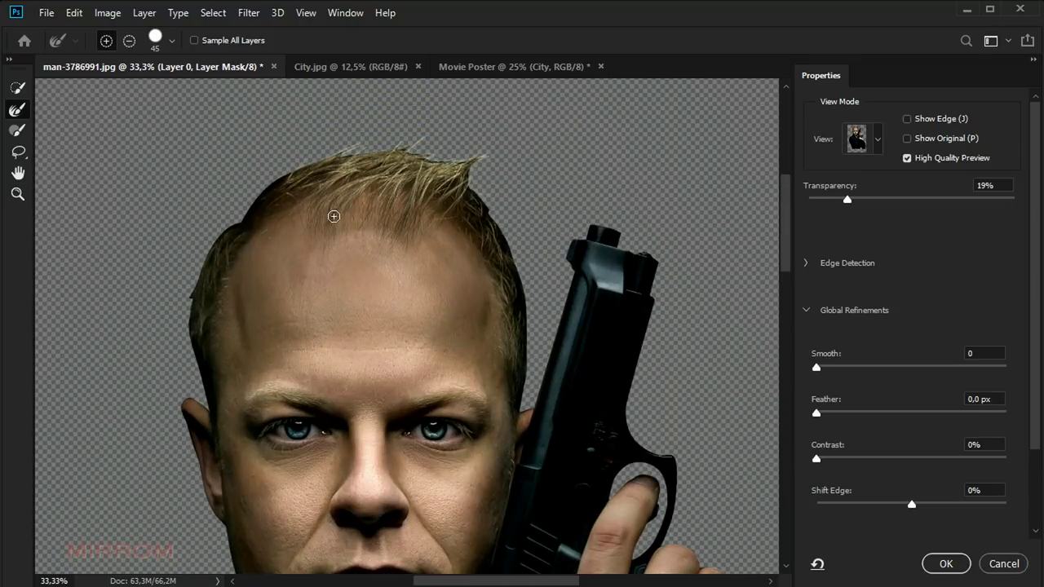
click(25, 90)
click(17, 108)
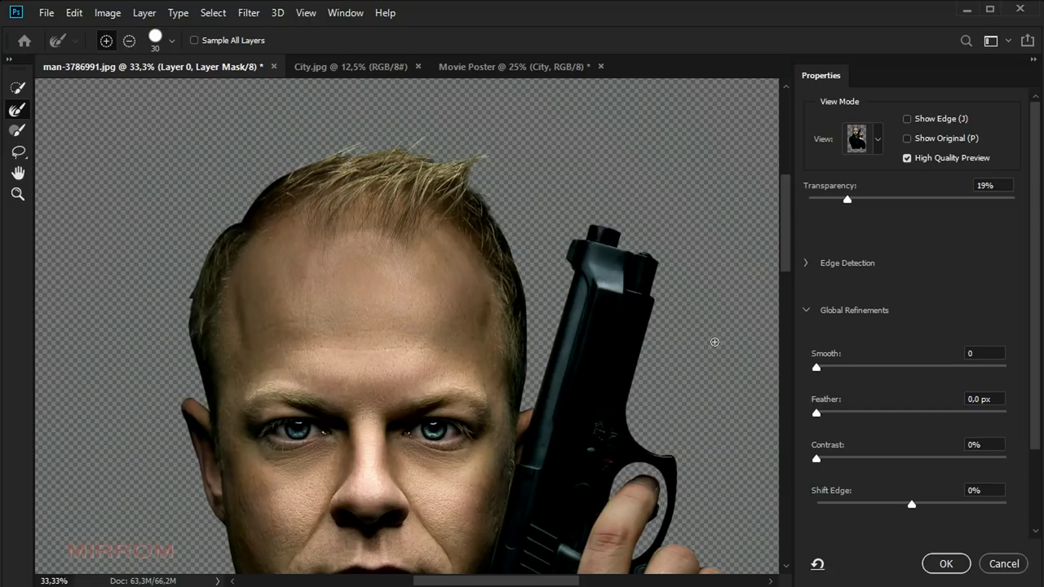
key(ctrl+minus)
key(ctrl+minus)
key(ctrl+minus)
scroll(711, 343, down, 2)
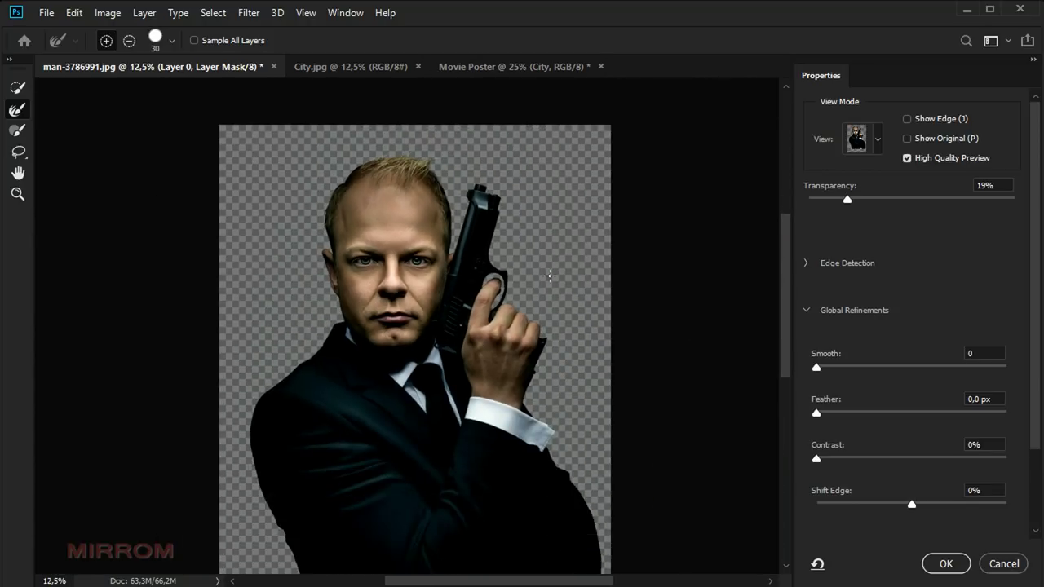
scroll(729, 276, down, 2)
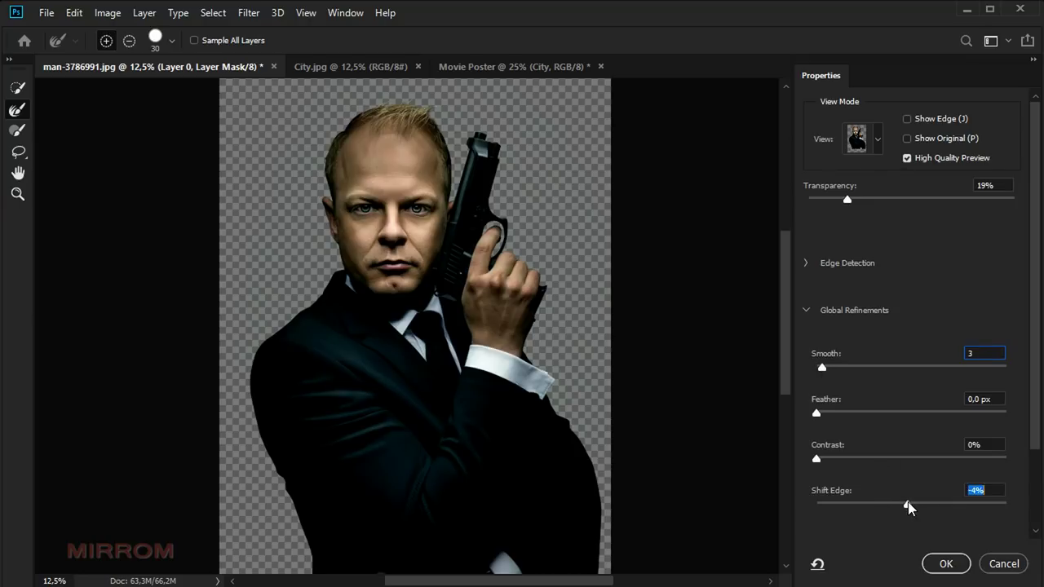
click(949, 564)
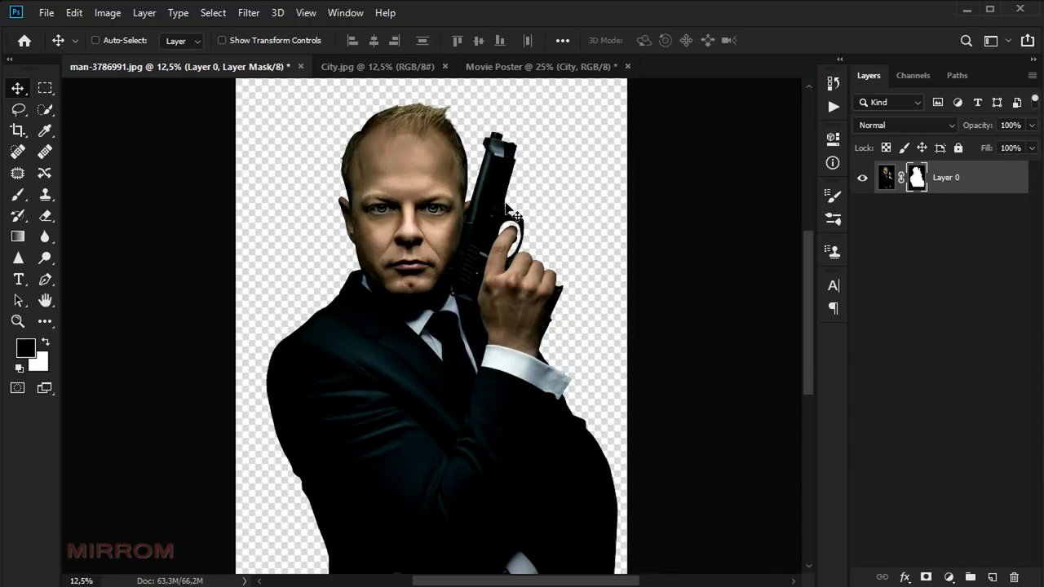
Drag the cut-out man into the Movie Poster document and resize him to fit.
drag(508, 307, 459, 258)
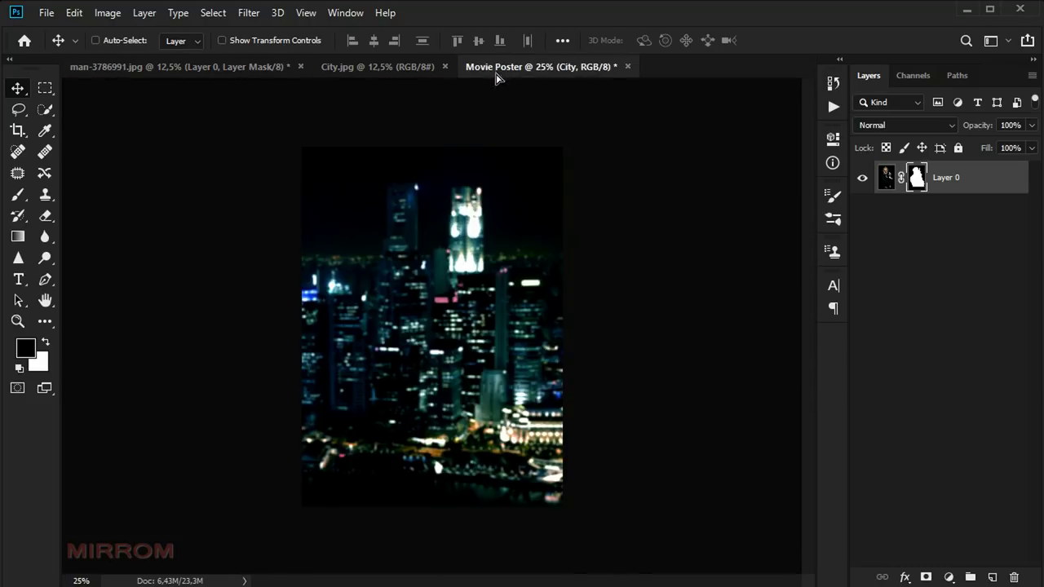
drag(457, 251, 450, 263)
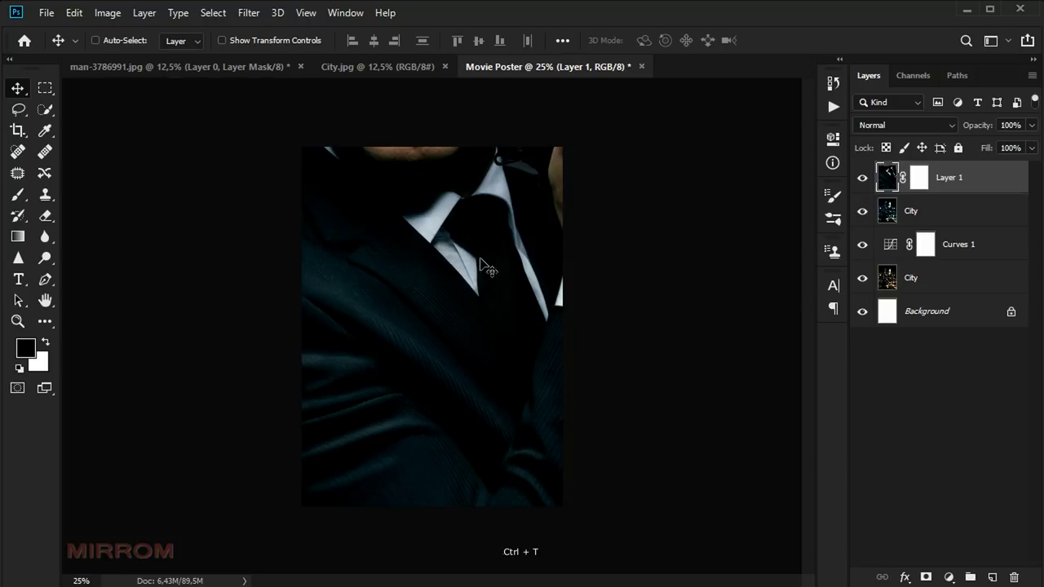
drag(281, 41, 235, 54)
drag(474, 212, 456, 245)
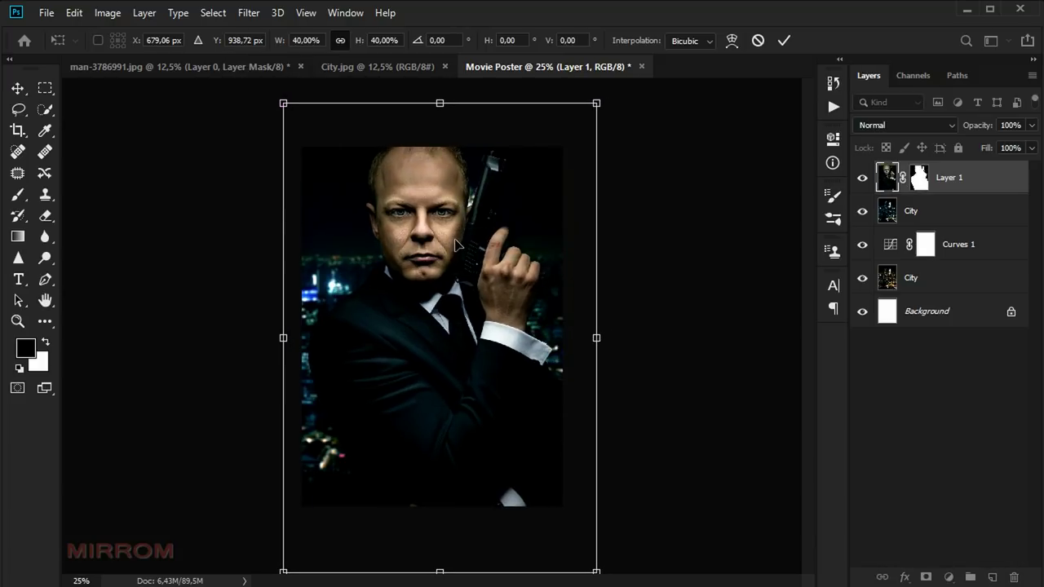
drag(597, 104, 571, 140)
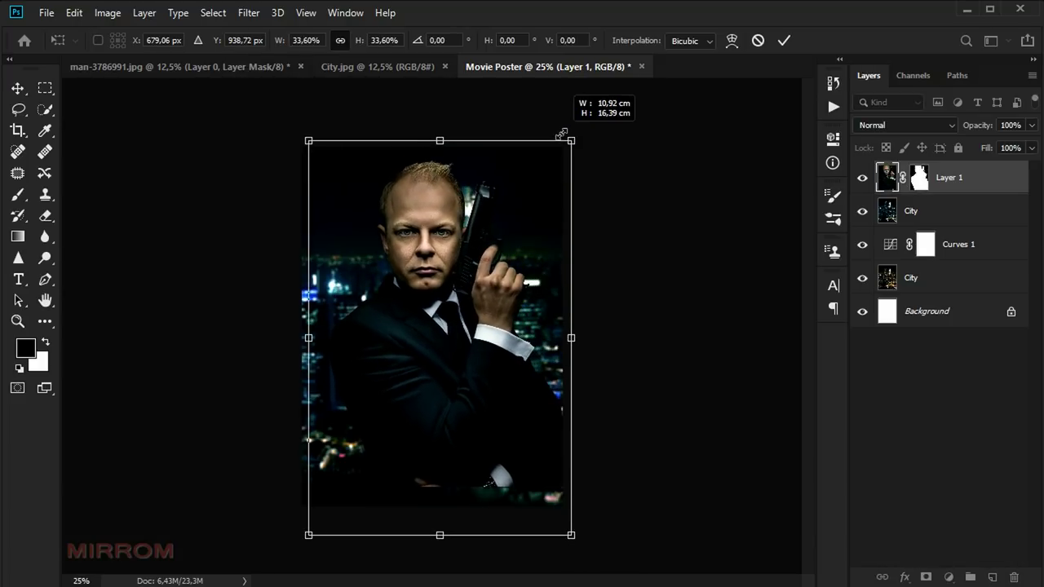
drag(510, 275, 504, 235)
drag(561, 158, 576, 139)
mouse_move(517, 238)
mouse_down()
mouse_move(525, 232)
mouse_move(514, 242)
mouse_up()
key(Return)
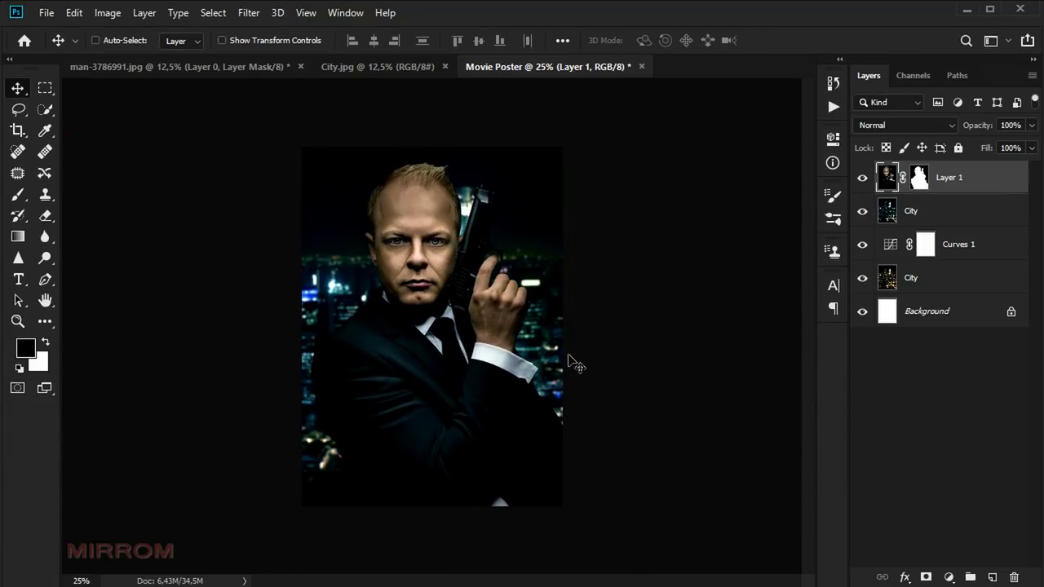
Scale the man to 95%, nudge him a few pixels right, and zoom to 33.33%.
key(ctrl+t)
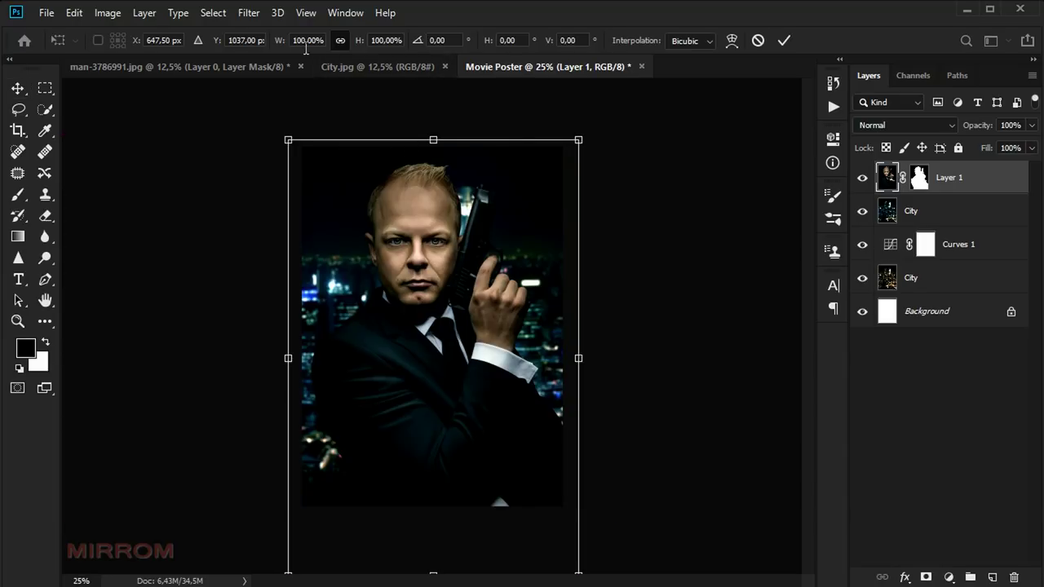
click(304, 40)
key(Down)
key(Down)
key(Down)
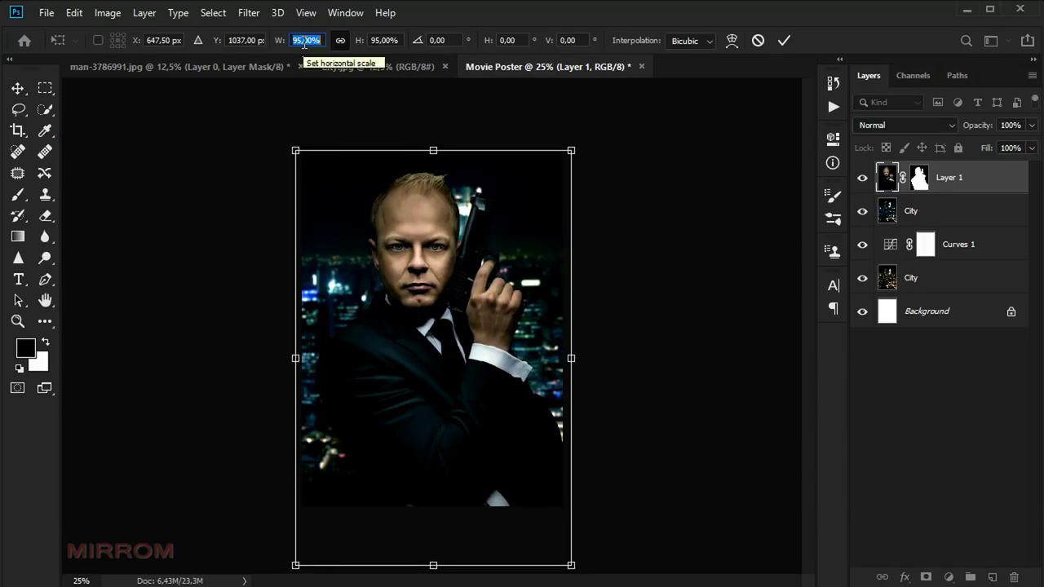
click(784, 40)
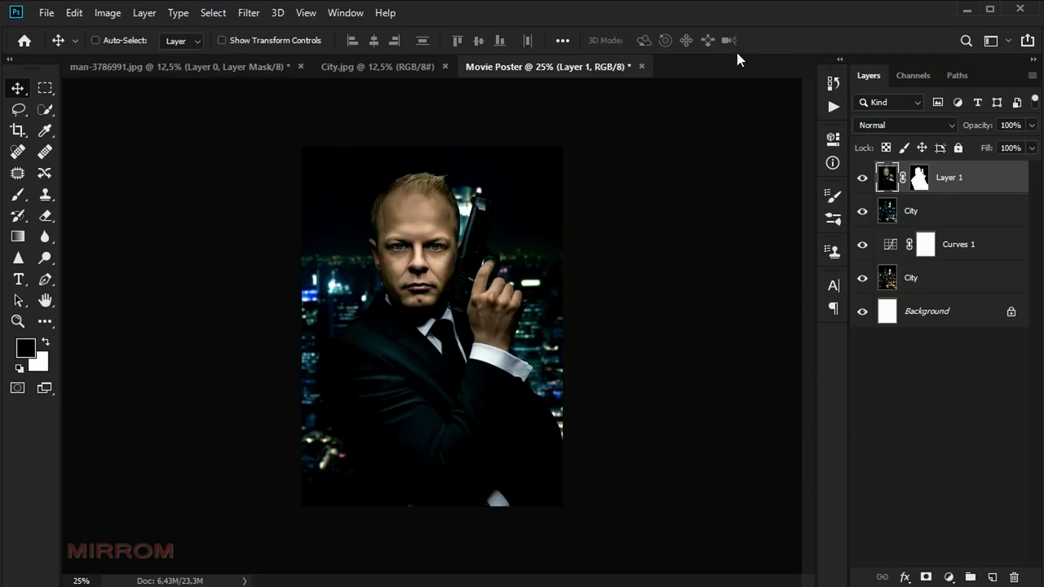
key(shift+Right)
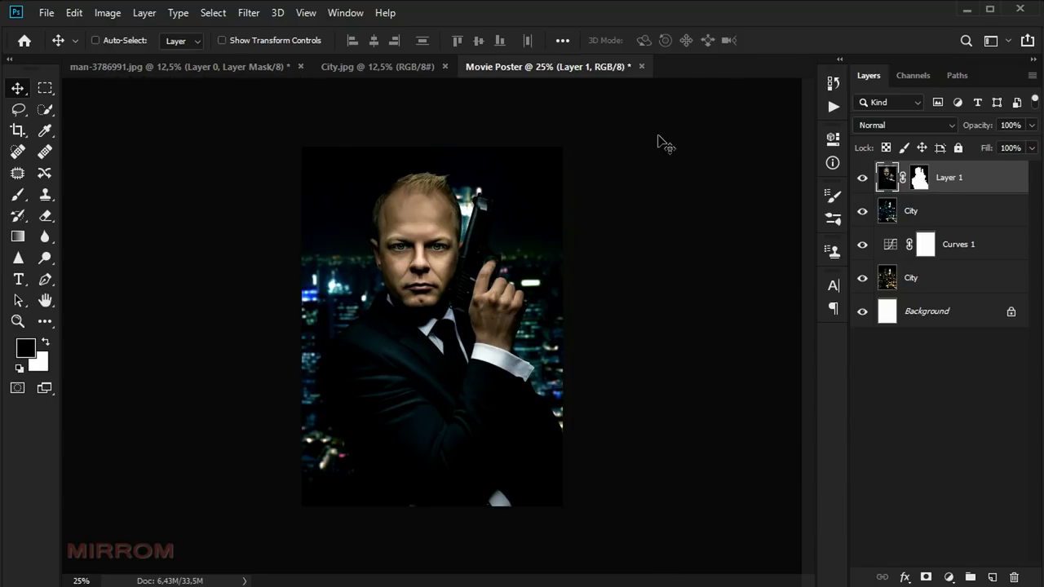
key(shift+Right)
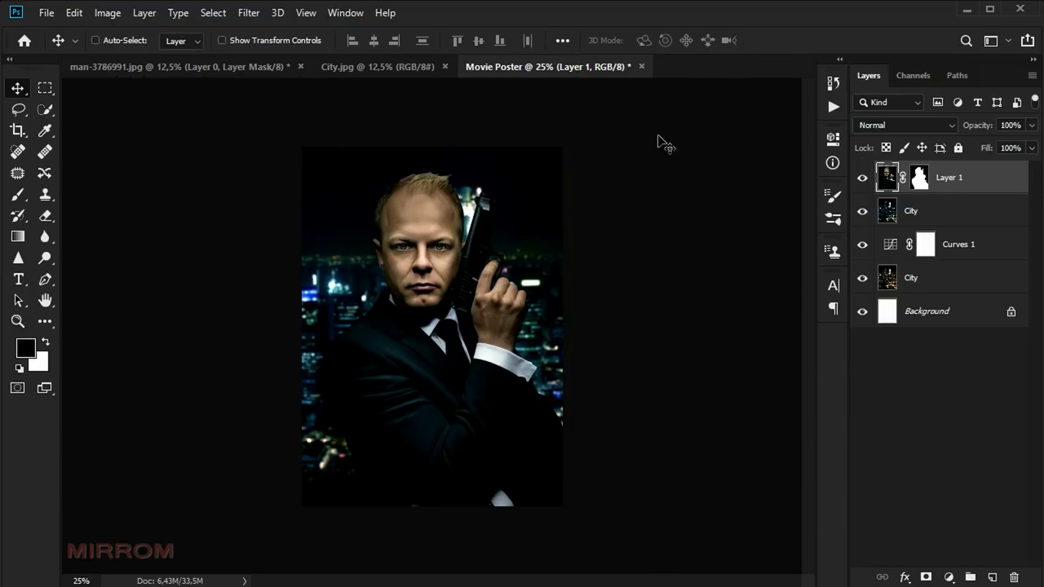
key(shift+Right)
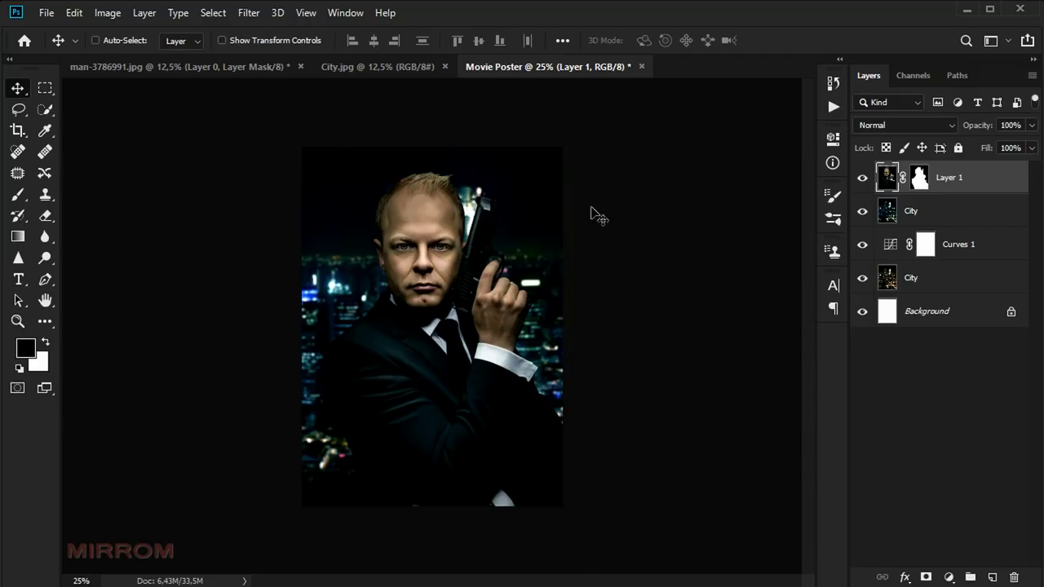
key(ctrl+plus)
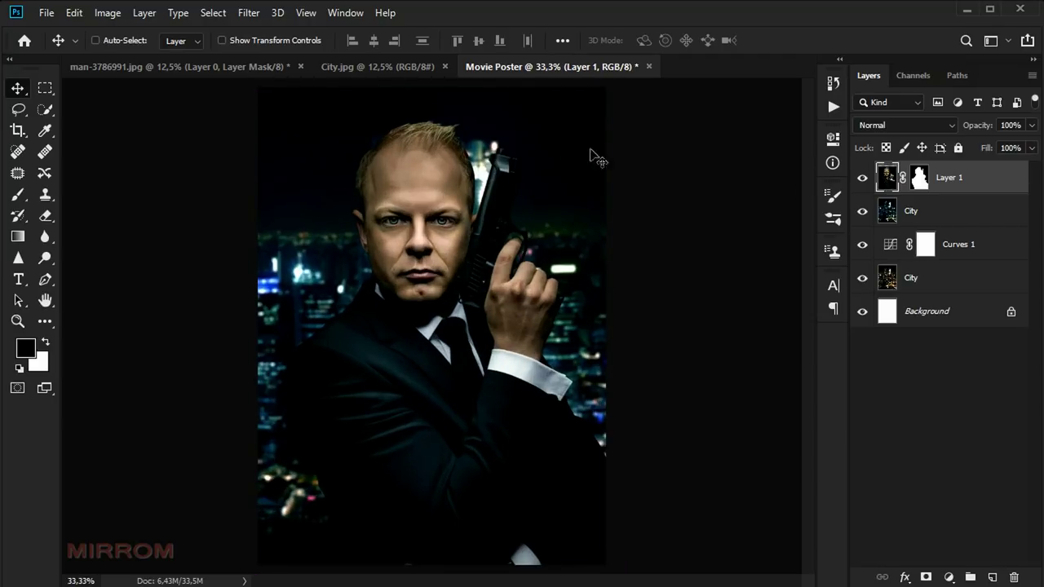
Apply Shadows/Highlights with Shadows amount 28%, tone 31%, radius 88 px.
click(116, 12)
mouse_move(132, 56)
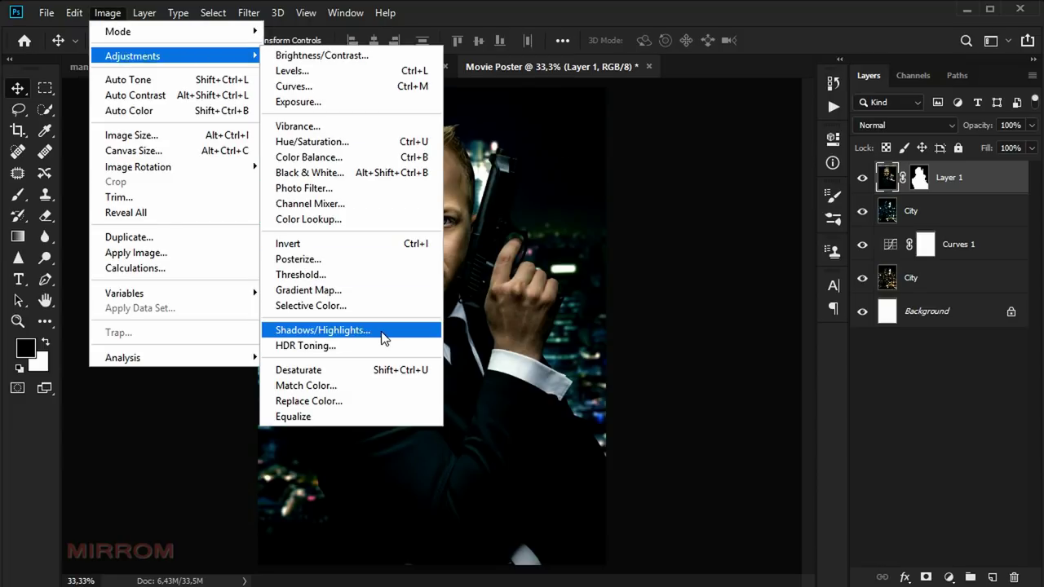
click(322, 329)
mouse_move(525, 51)
mouse_down()
mouse_move(692, 117)
mouse_move(759, 123)
mouse_up()
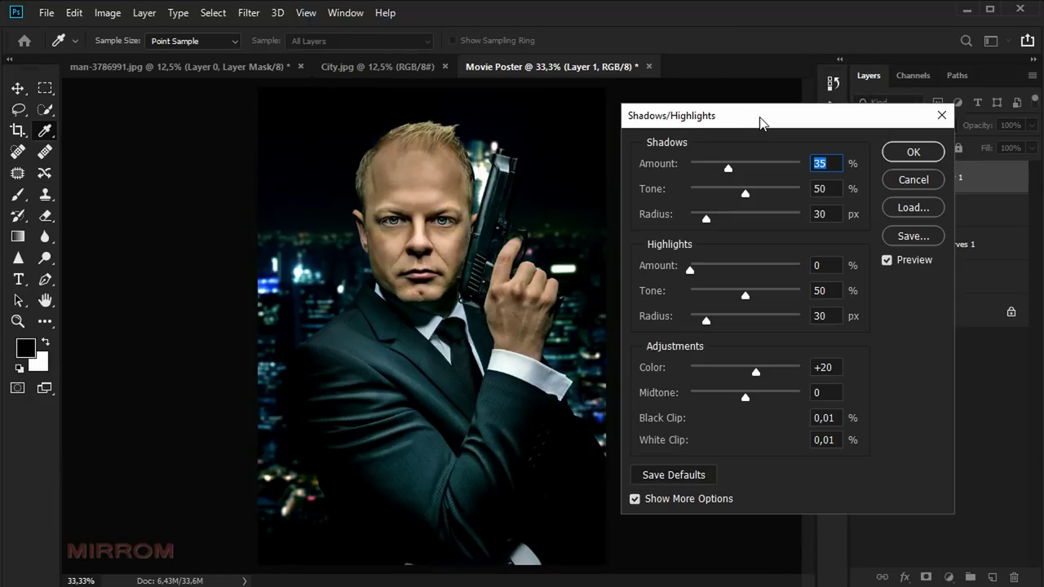
mouse_move(712, 172)
mouse_down()
mouse_move(724, 195)
mouse_move(722, 171)
mouse_up()
drag(712, 221, 734, 226)
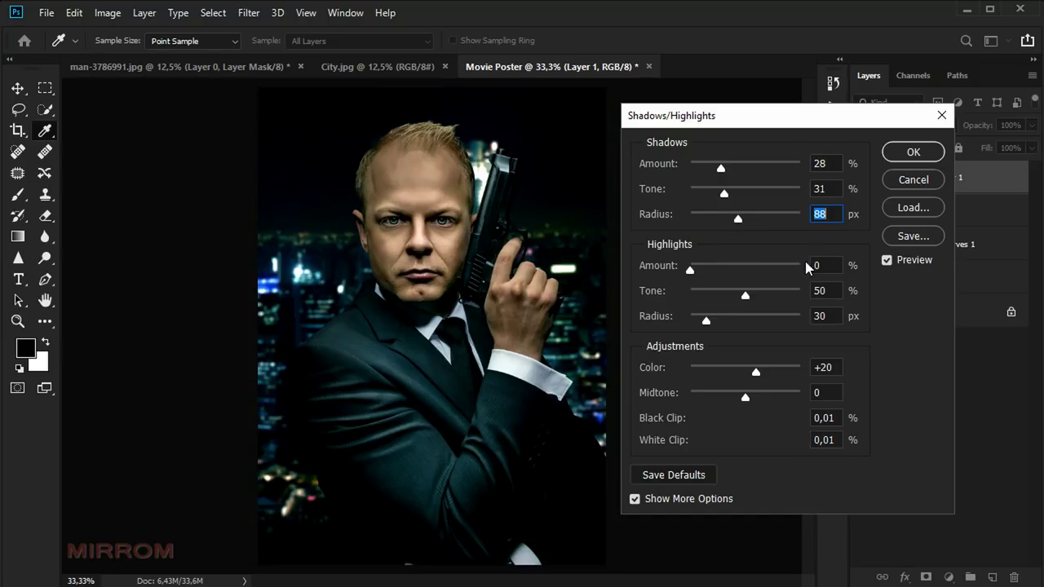
Set Highlights to amount 29%, tone 44%, radius 149 px and apply the correction.
drag(691, 273, 719, 279)
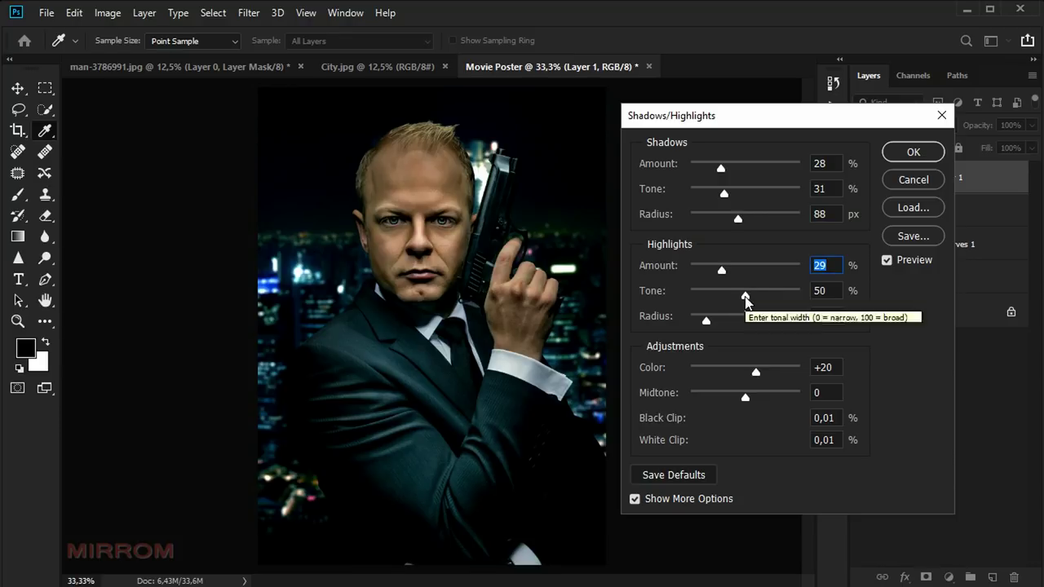
drag(744, 296, 734, 298)
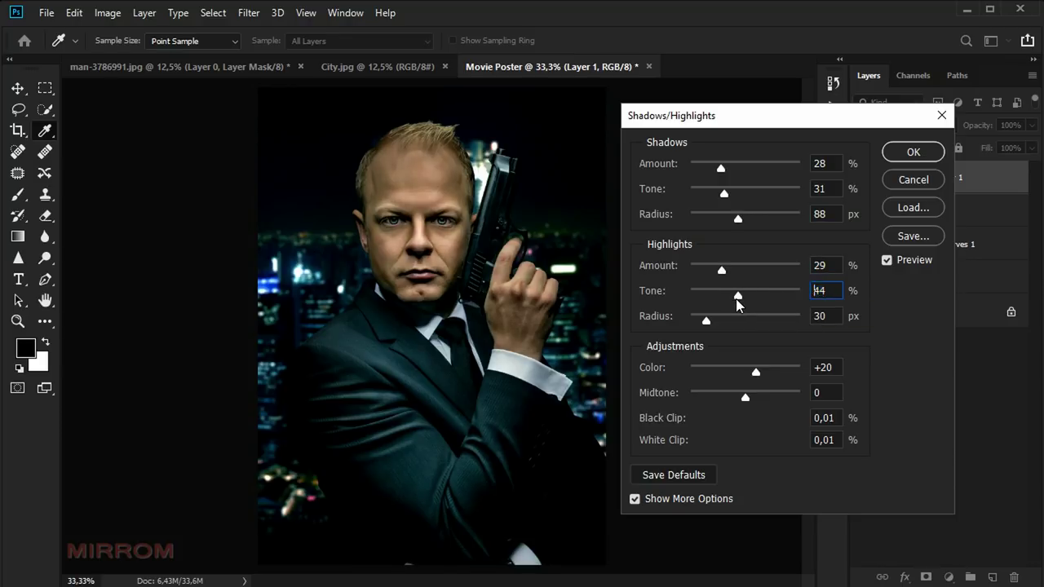
drag(711, 324, 759, 325)
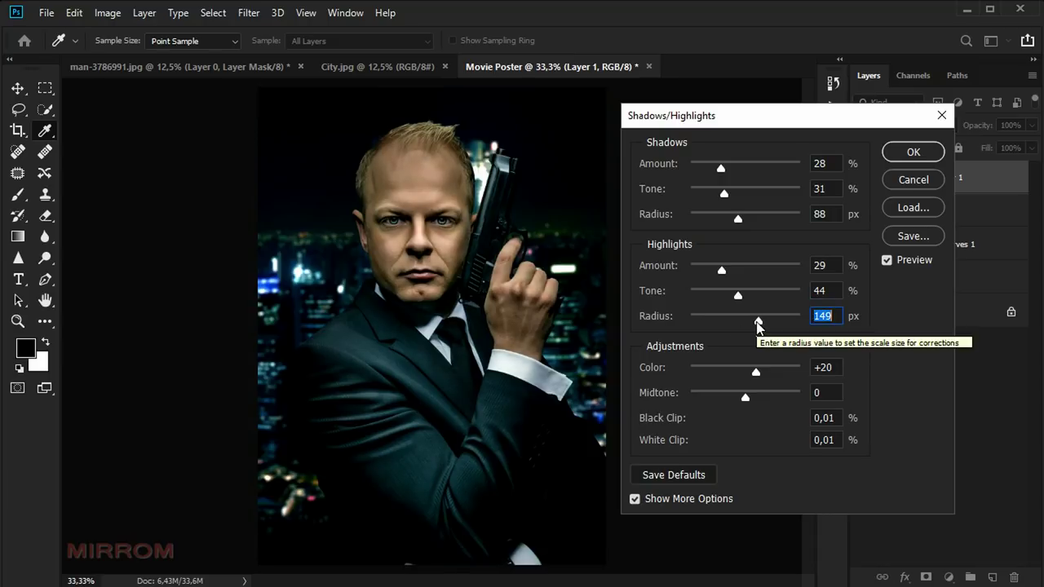
click(840, 315)
click(887, 259)
click(907, 154)
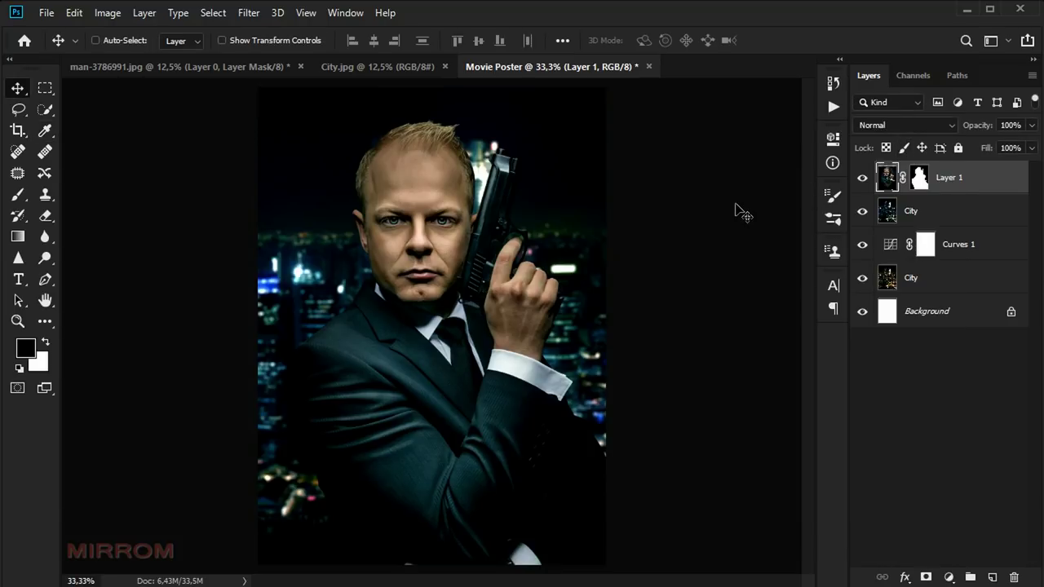
key(ctrl)
scroll(408, 168, up, 1)
scroll(408, 168, down, 3)
scroll(401, 168, down, 1)
Add a Photo Filter clipped to Layer 1, set to Cyan at 65% density.
click(949, 578)
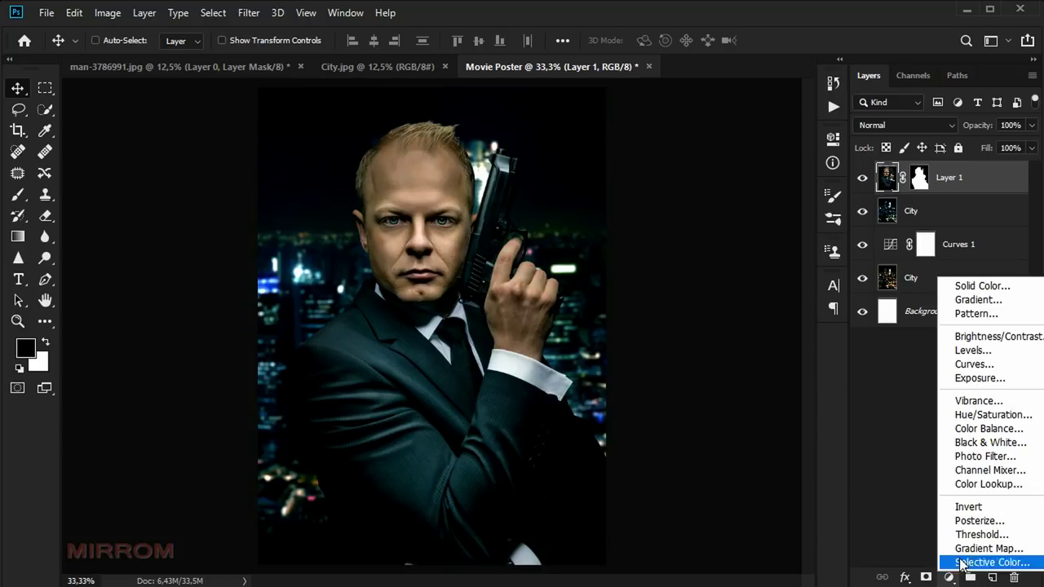
click(1000, 458)
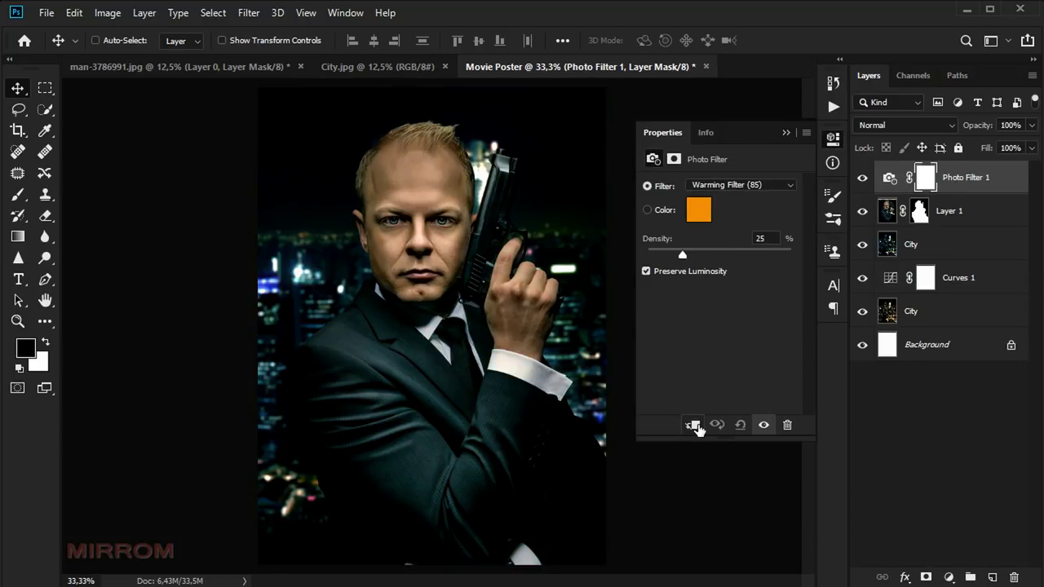
click(693, 425)
click(767, 186)
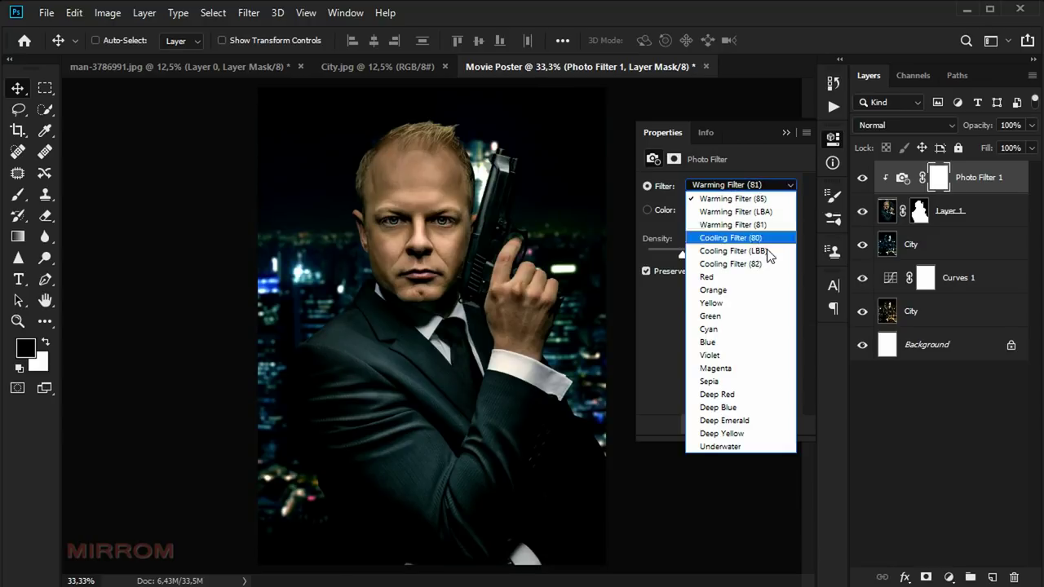
click(749, 330)
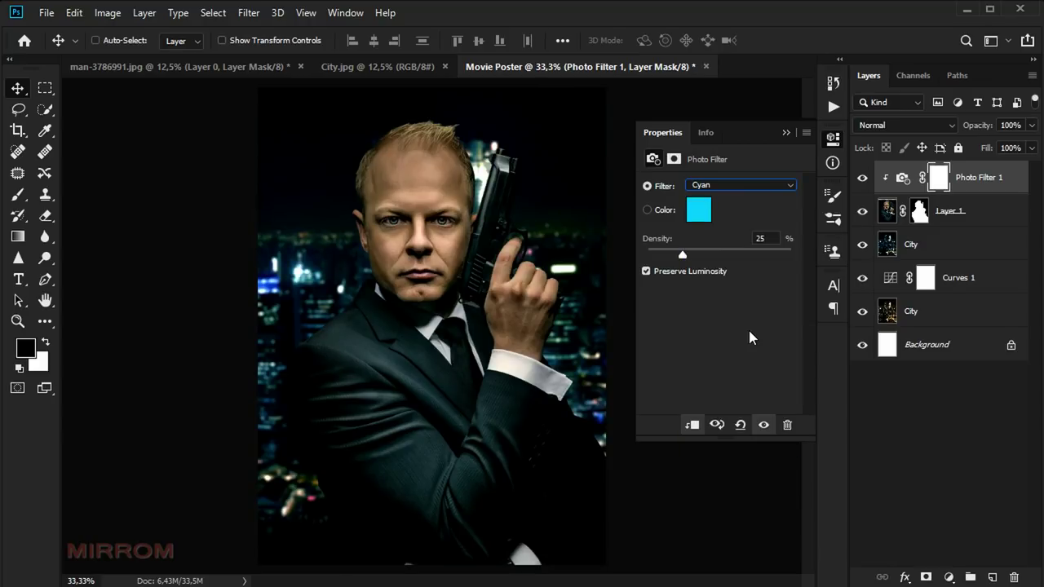
drag(683, 255, 743, 261)
drag(743, 259, 742, 261)
click(786, 132)
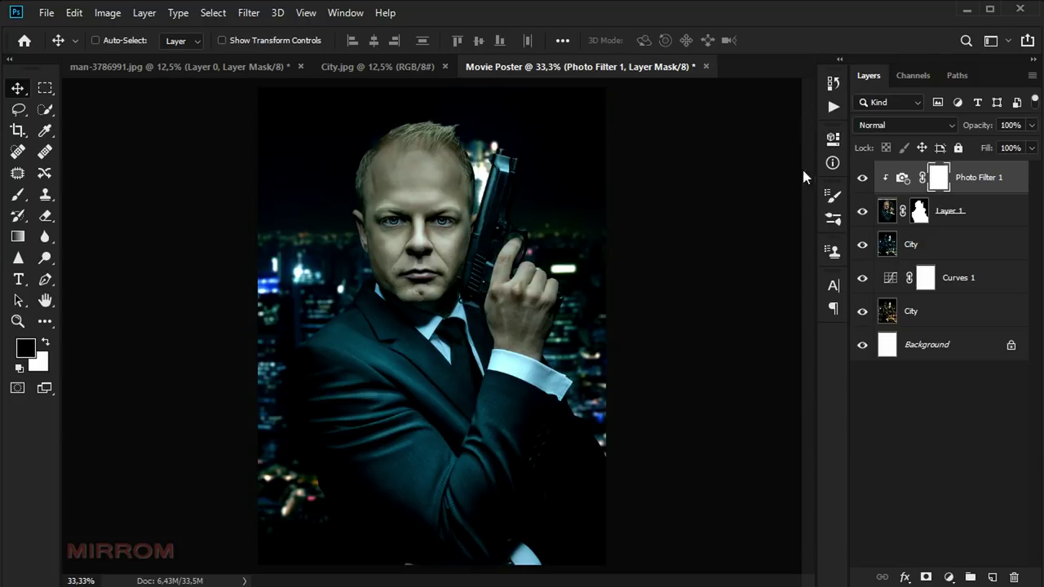
Group Layer 1 with Photo Filter 1, name the group 'Model', and nudge it right.
click(948, 218)
shift+click(975, 188)
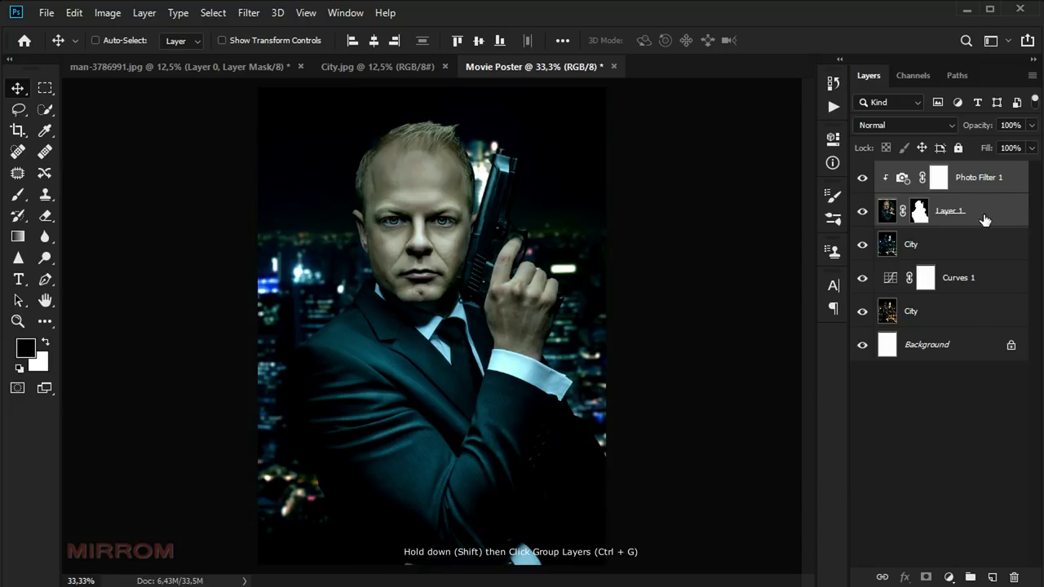
key(ctrl+g)
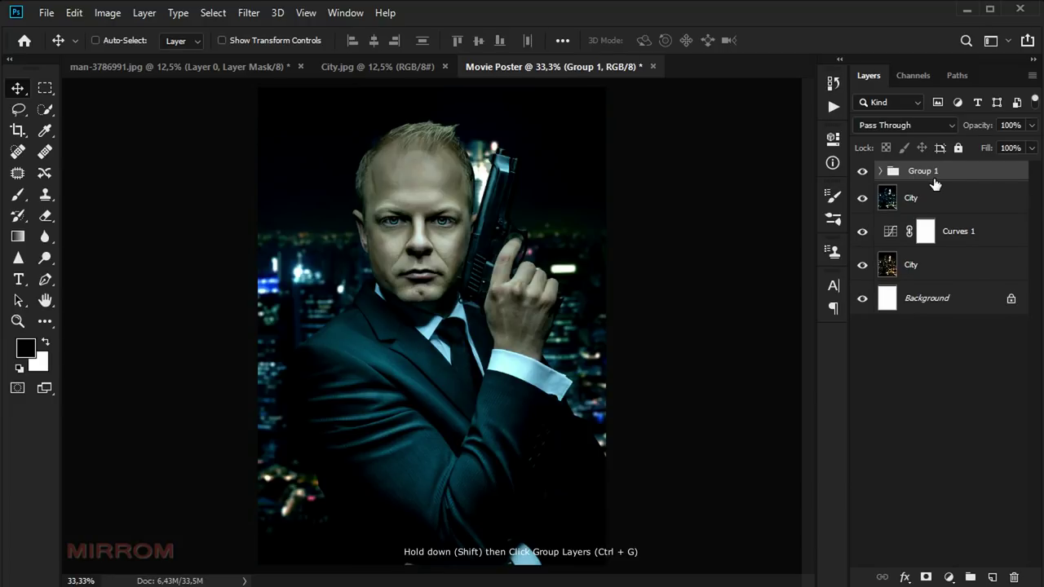
double_click(926, 171)
text(Model)
key(Return)
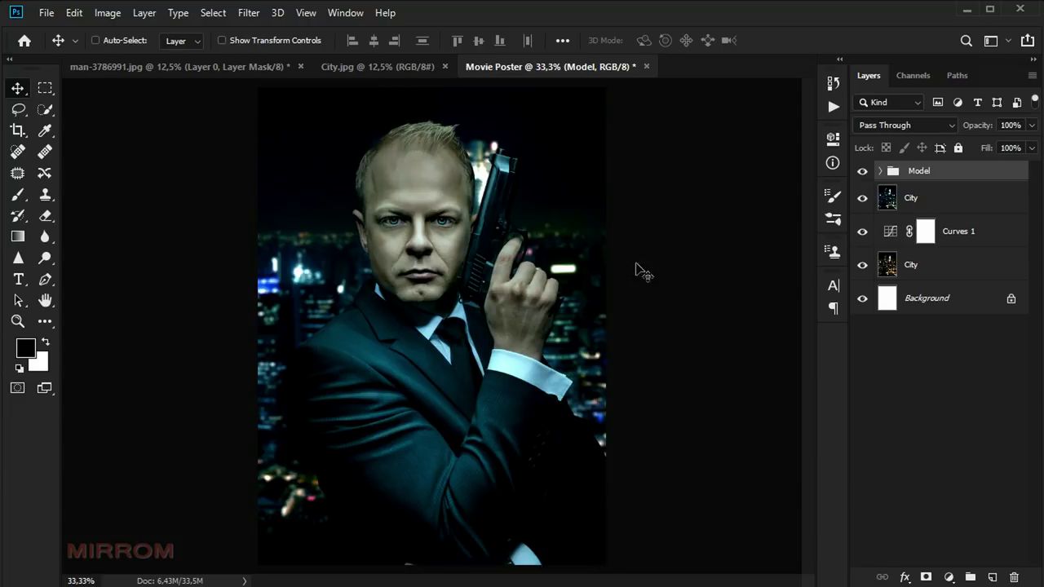
key(shift+Right)
key(shift+Right)
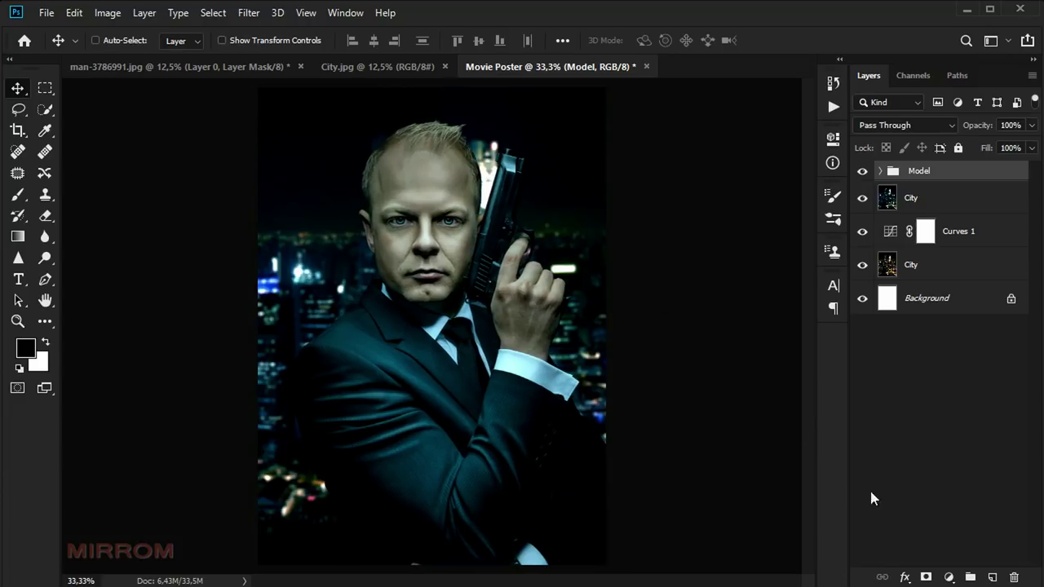
Add a Gradient Fill layer and set its left colour stop to 031414.
click(949, 578)
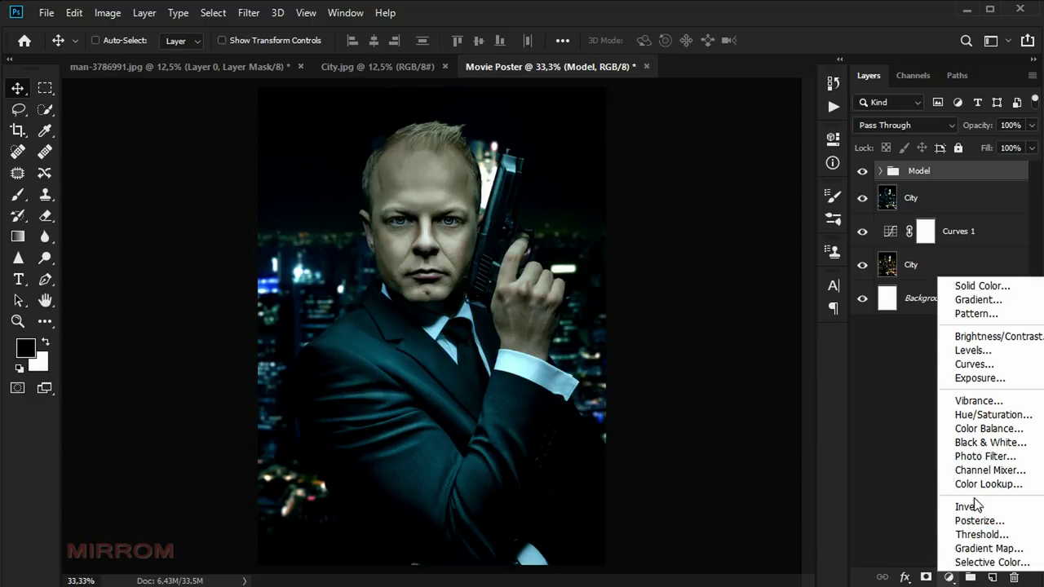
click(978, 300)
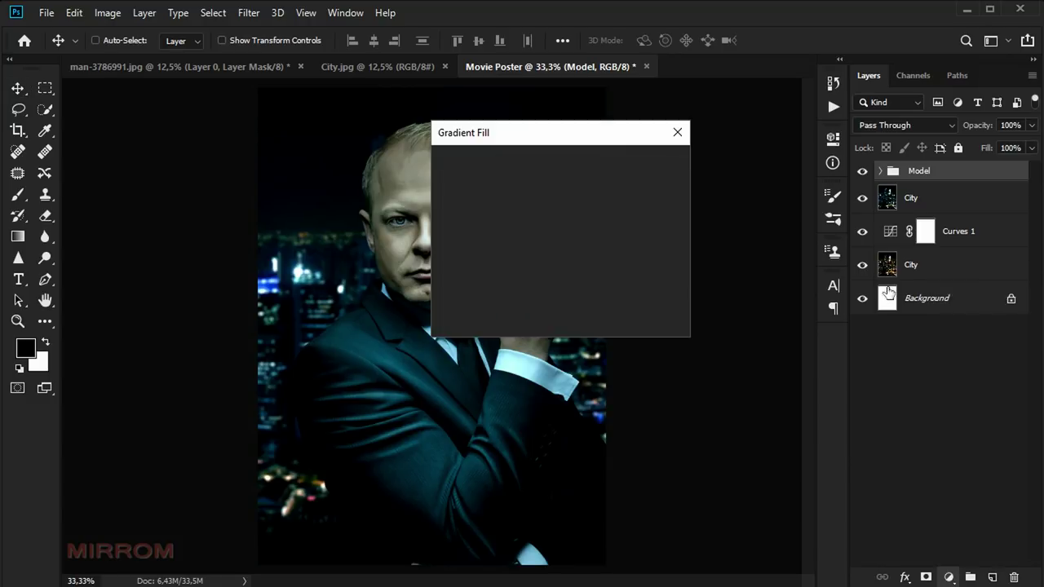
drag(717, 181, 720, 185)
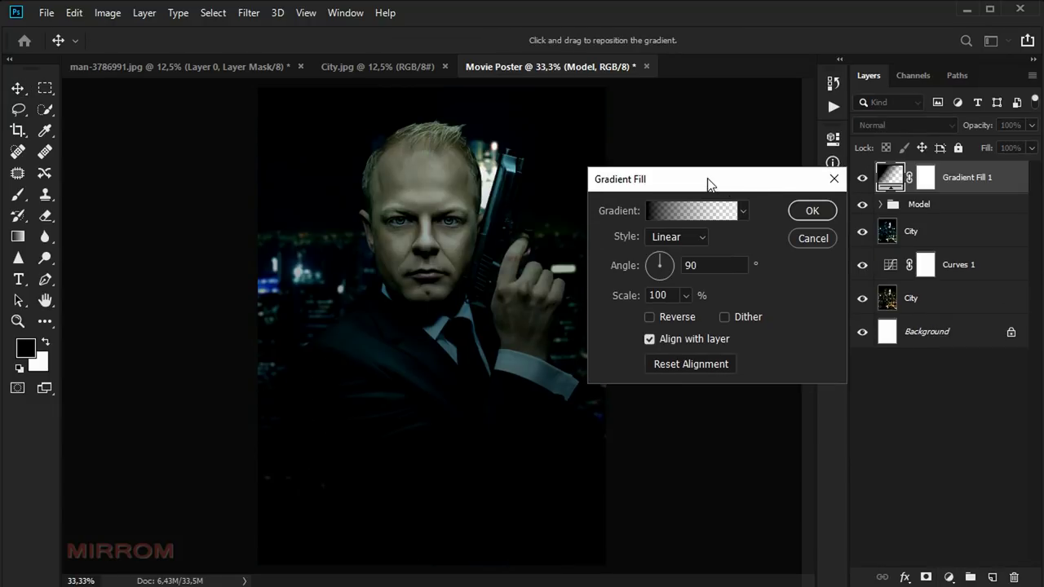
click(700, 211)
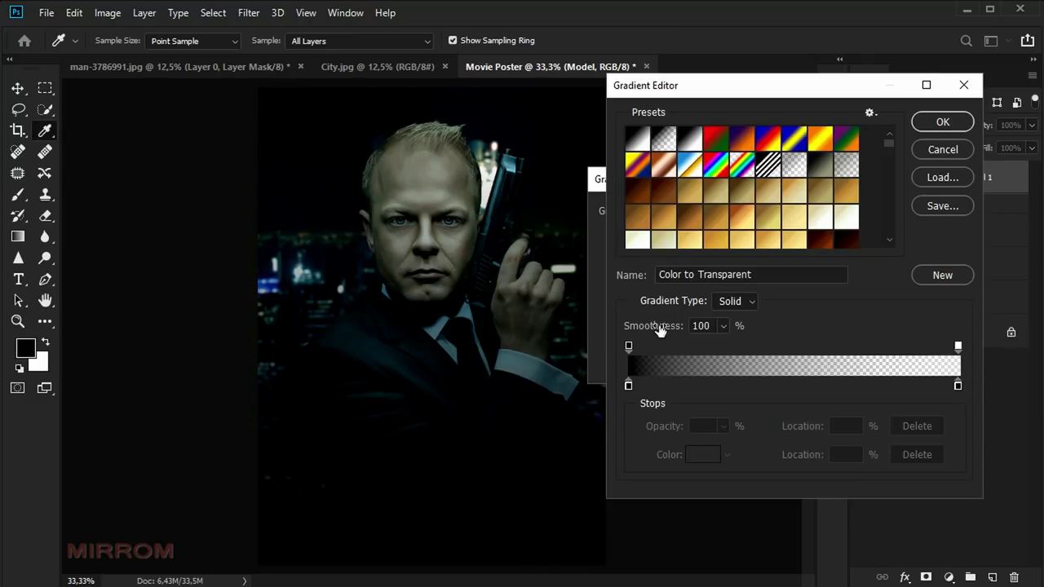
click(628, 385)
click(693, 455)
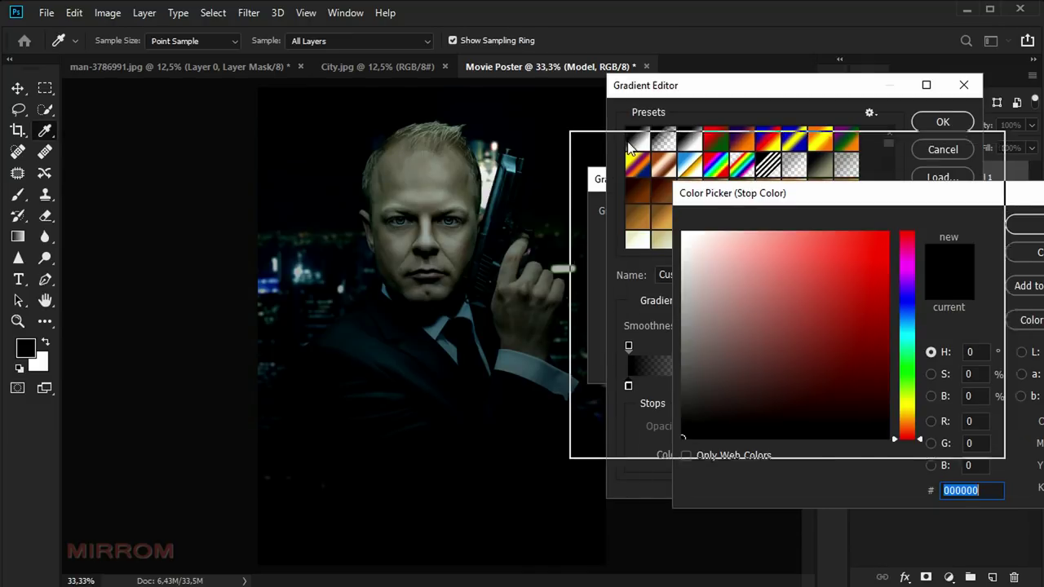
drag(687, 195, 645, 140)
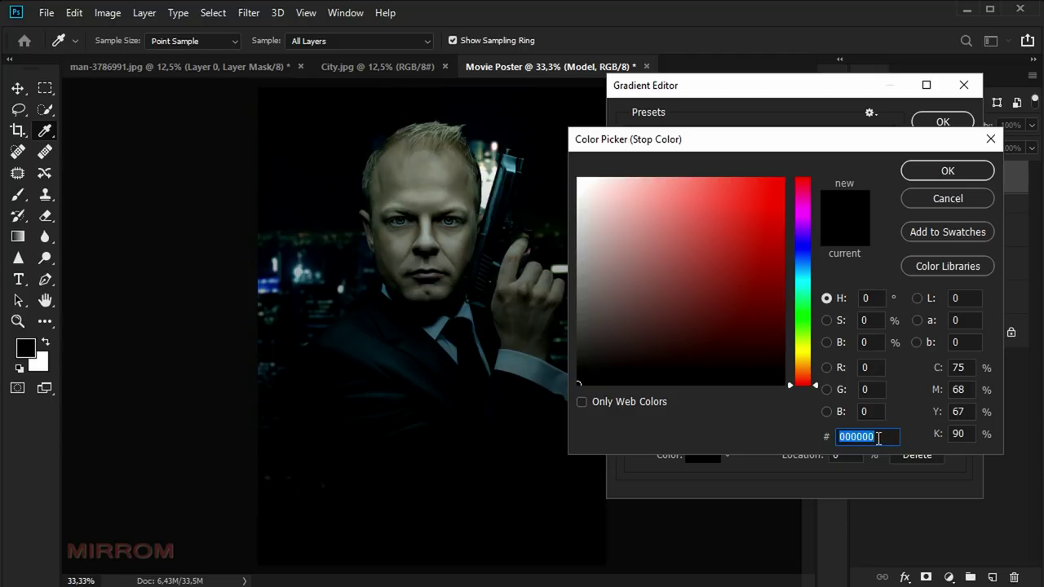
text(031414)
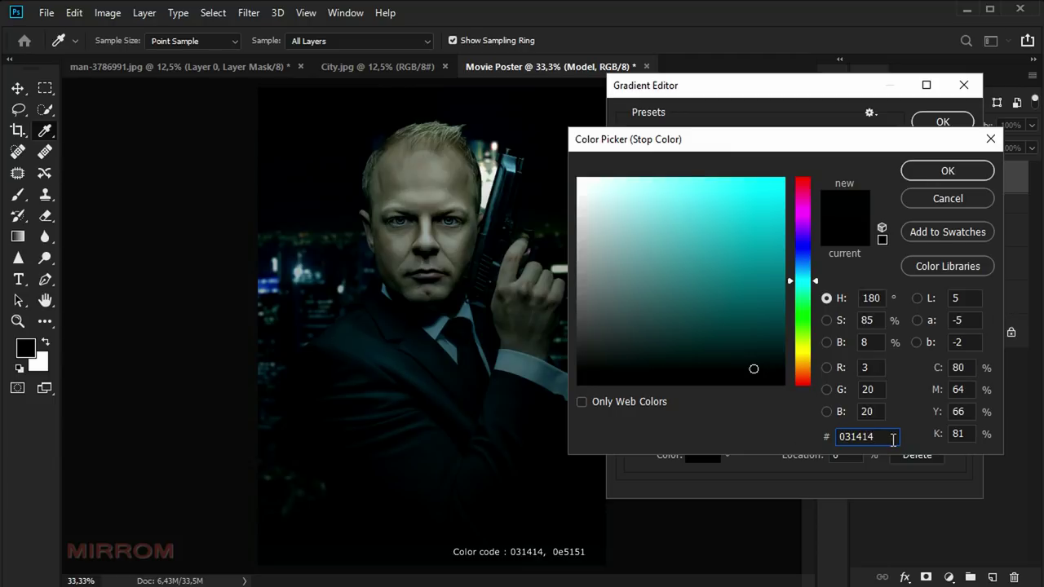
key(Return)
Set the right colour stop to 0e5151 and its opacity stop to 0%.
click(958, 387)
click(708, 455)
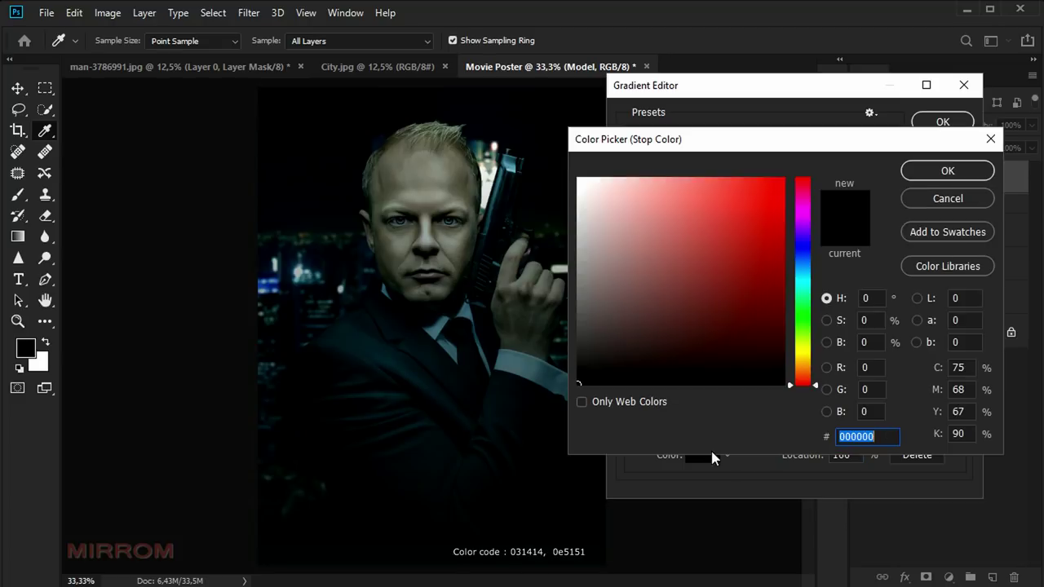
text(0e5151)
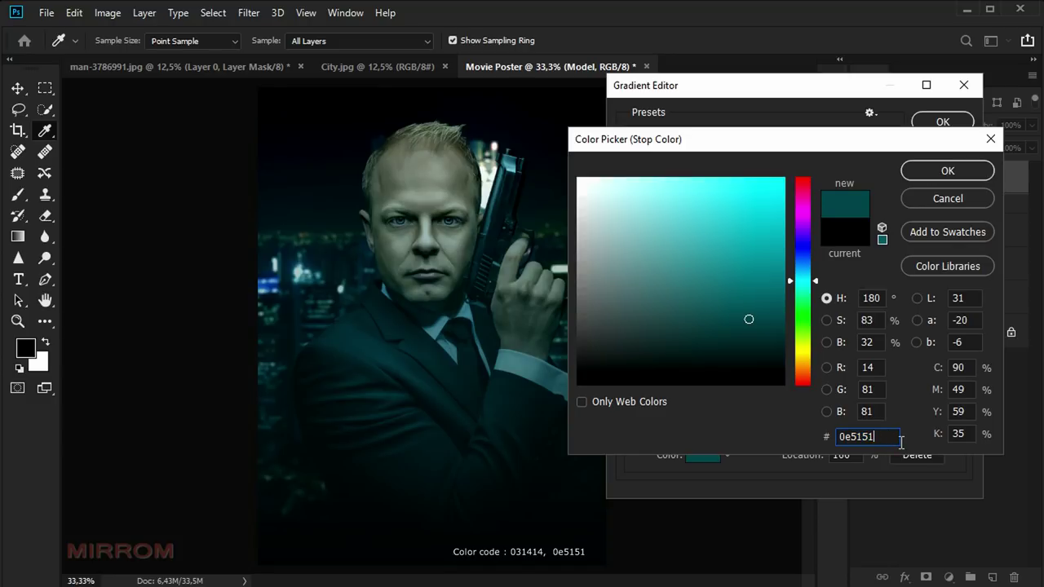
click(938, 173)
click(959, 346)
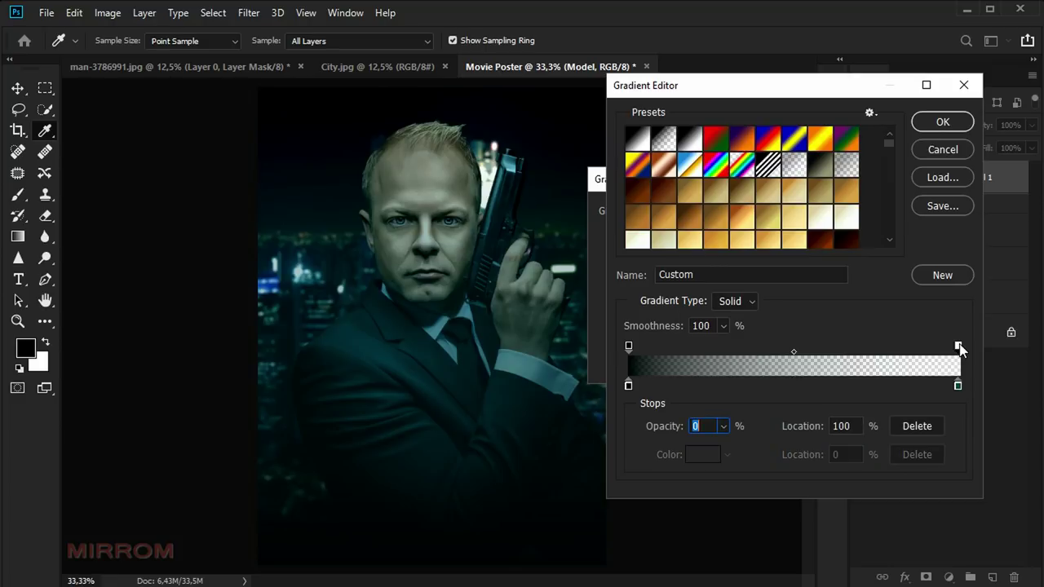
mouse_move(725, 427)
mouse_down()
mouse_move(680, 442)
mouse_move(707, 435)
mouse_up()
Accept the edited gradient, then make the fill Radial with Reverse checked.
click(942, 122)
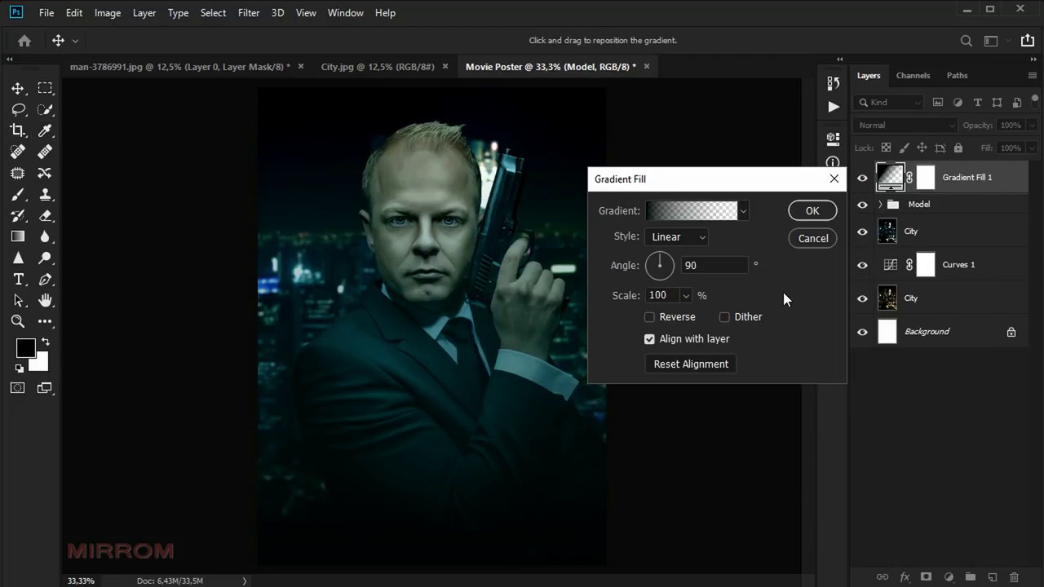
click(700, 238)
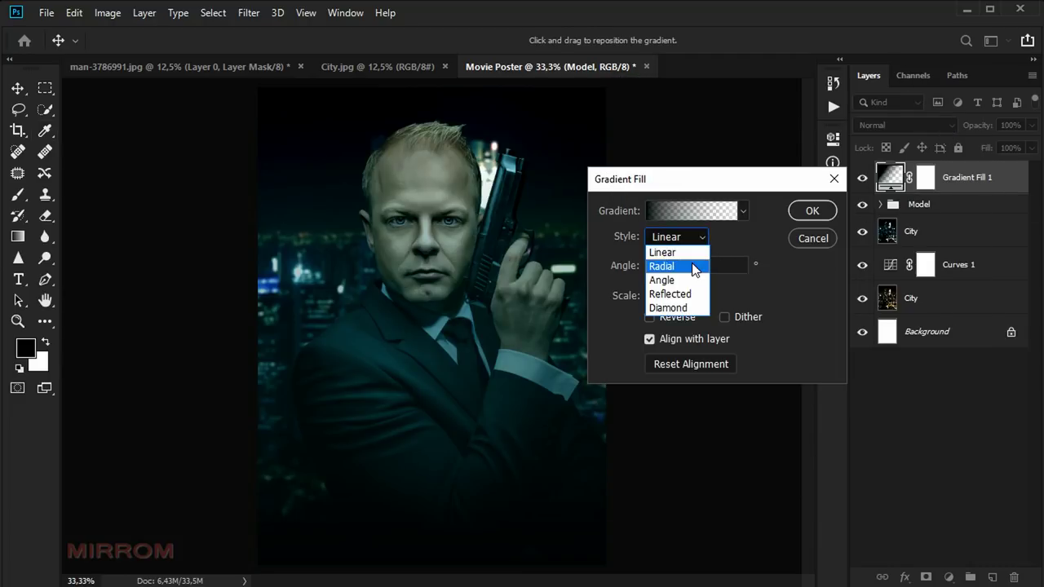
click(694, 268)
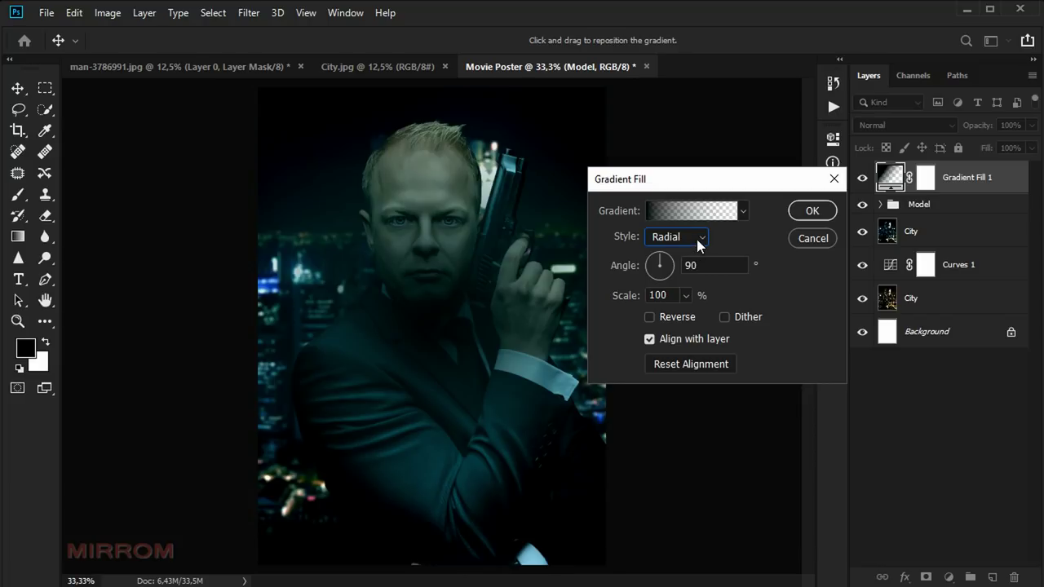
click(700, 244)
click(699, 243)
click(657, 315)
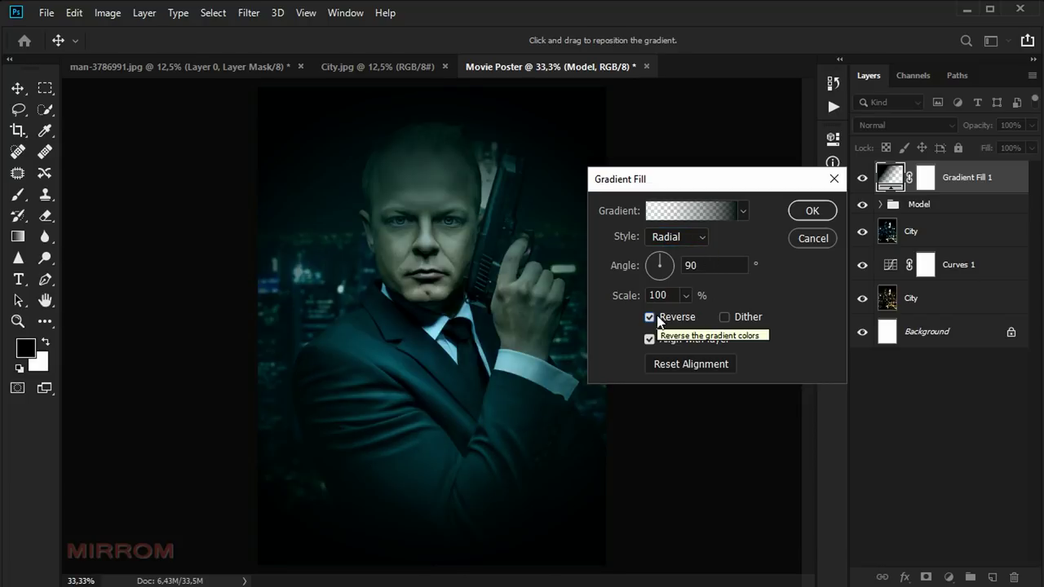
Raise the gradient scale to 155%, apply the vignette, and compare it on and off.
drag(616, 300, 617, 300)
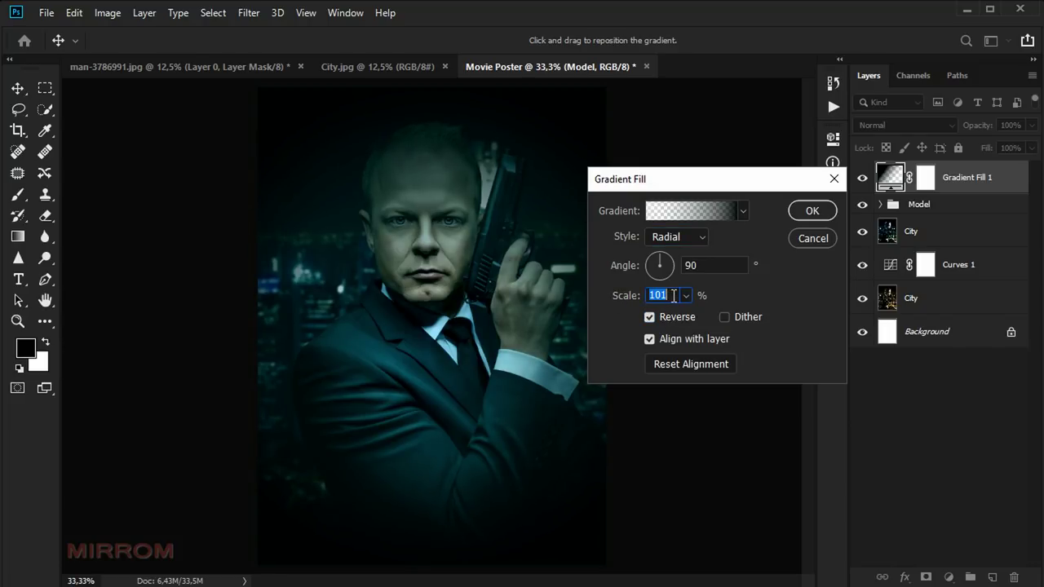
text(100)
drag(622, 300, 689, 318)
click(686, 296)
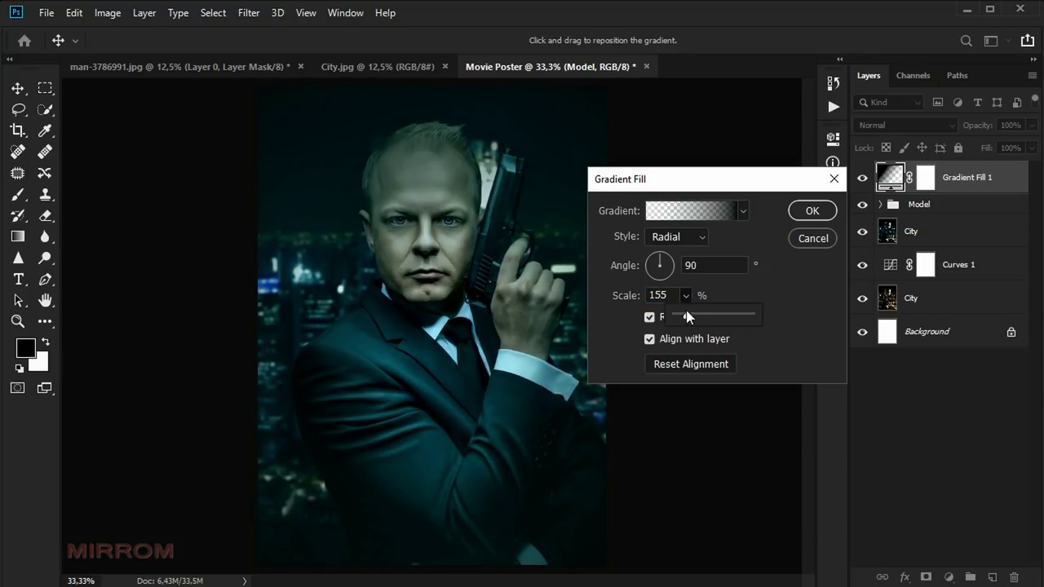
click(782, 295)
click(812, 212)
click(863, 179)
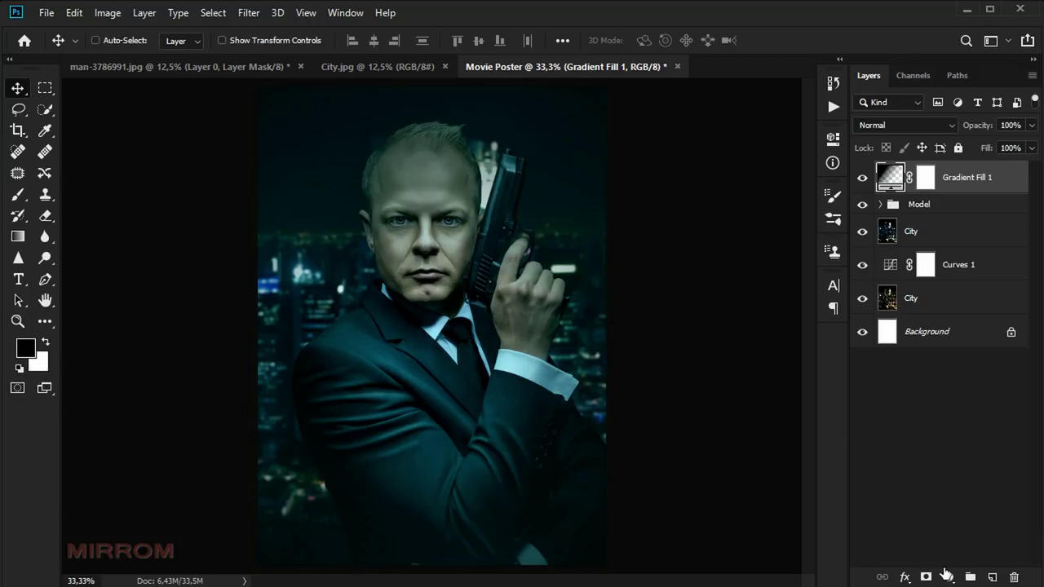
Add a new gradient fill layer and set its left stop to blue 505285.
click(948, 577)
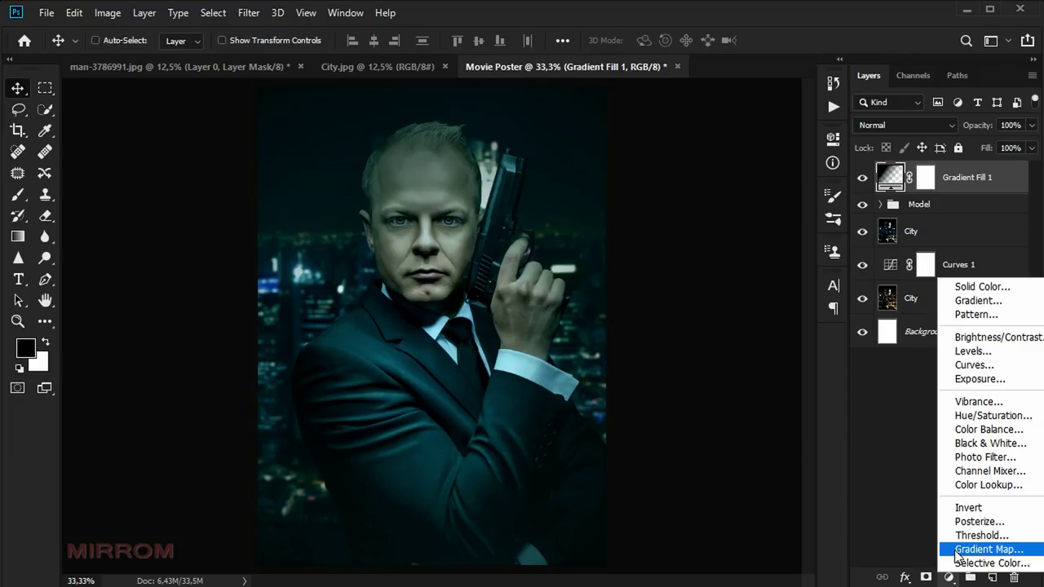
click(977, 300)
click(721, 212)
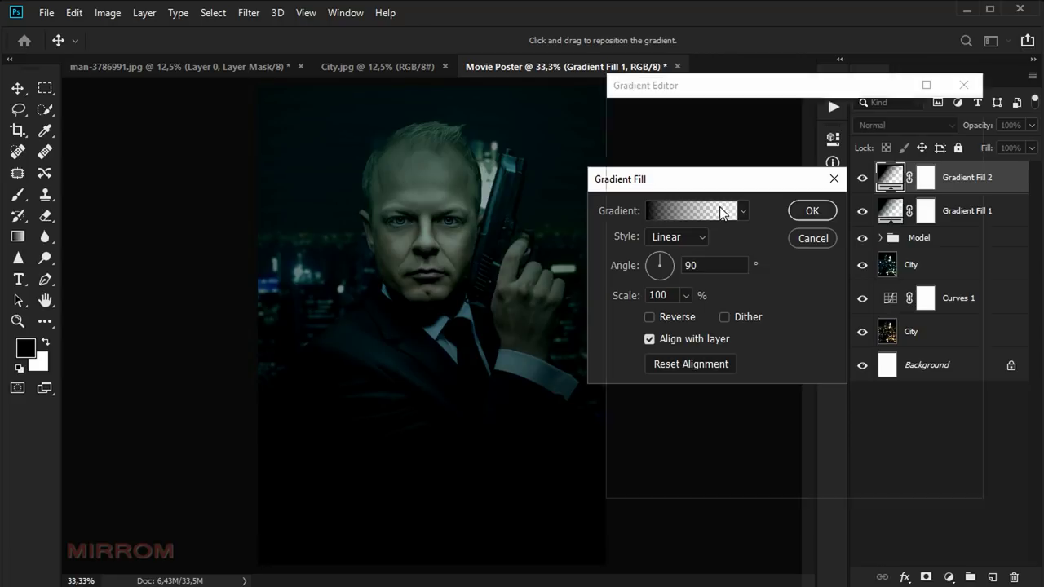
click(628, 385)
click(697, 455)
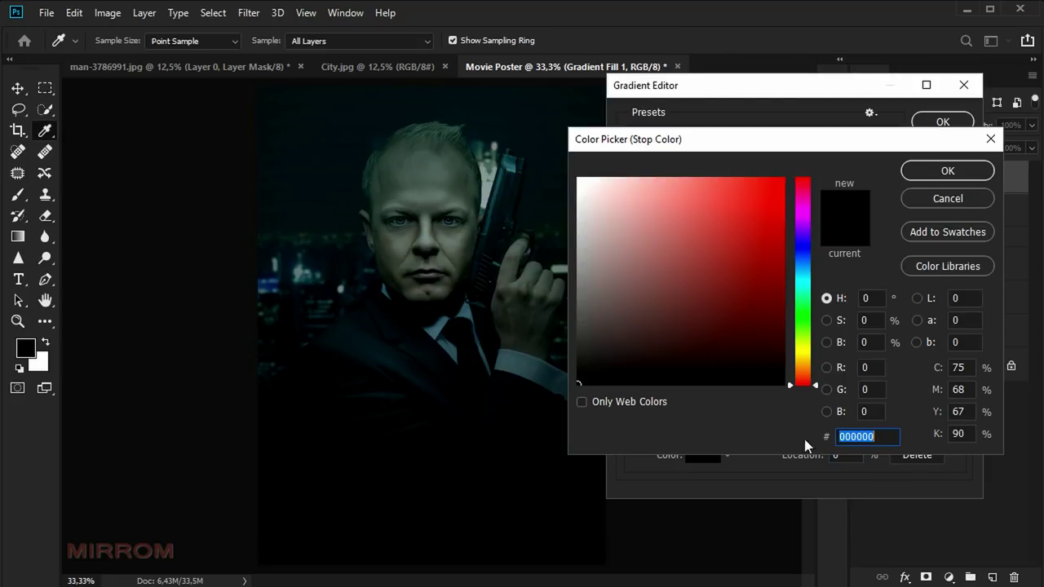
text(505285)
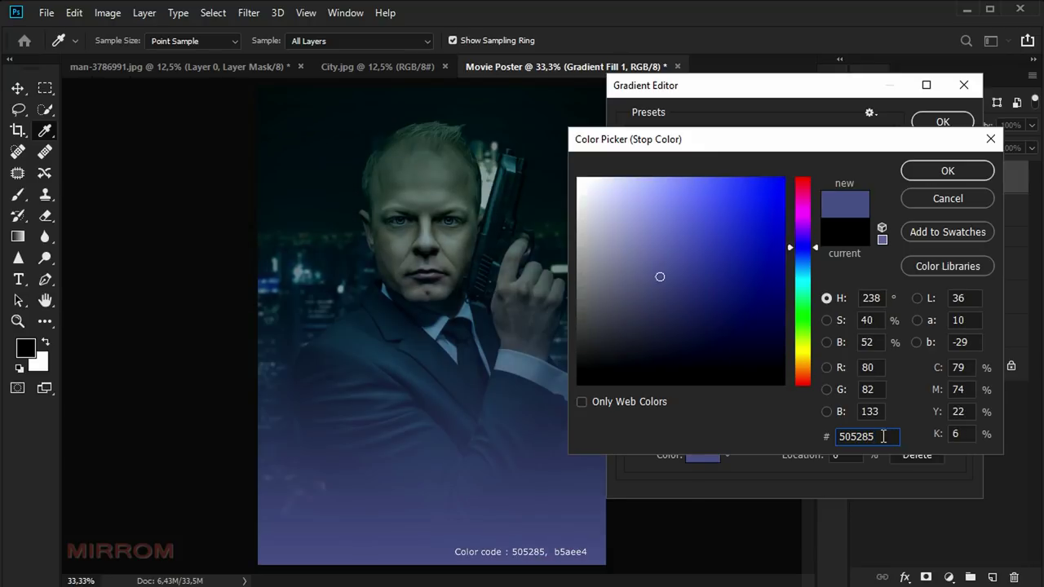
click(932, 173)
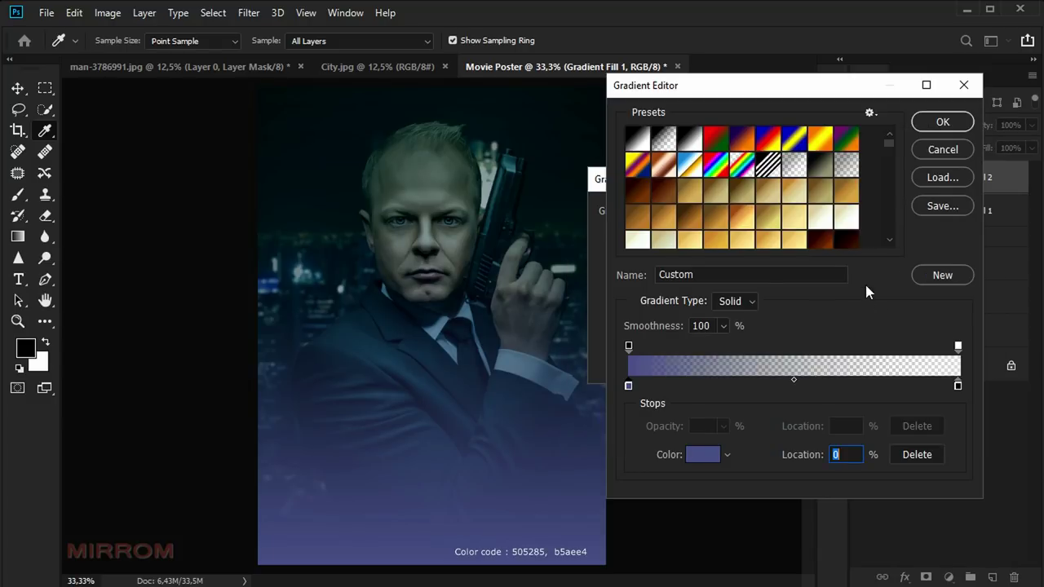
Set the right stop to lavender b5aee4 at full opacity.
click(958, 385)
click(703, 455)
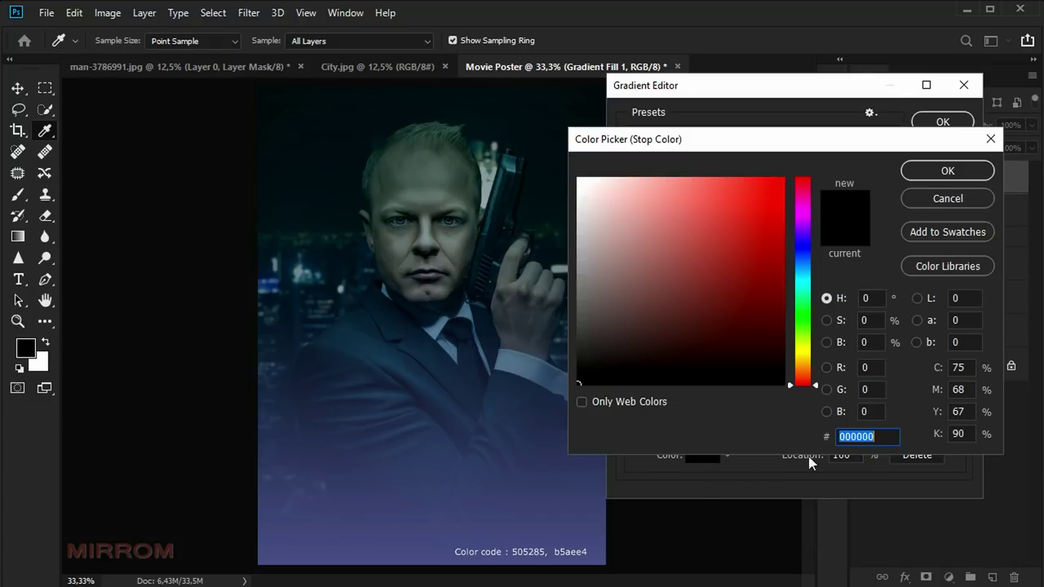
text(b5)
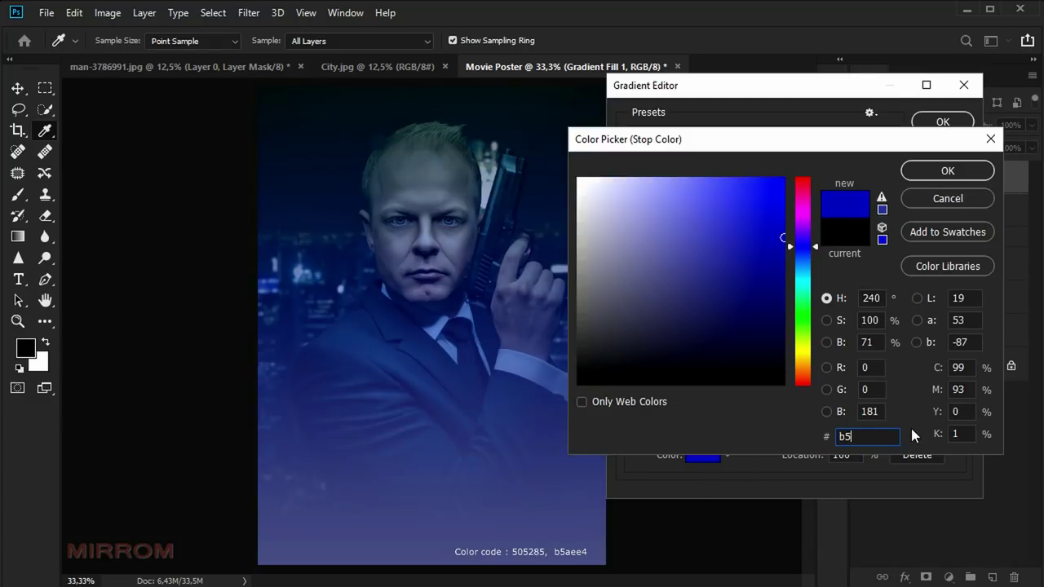
text(aee4)
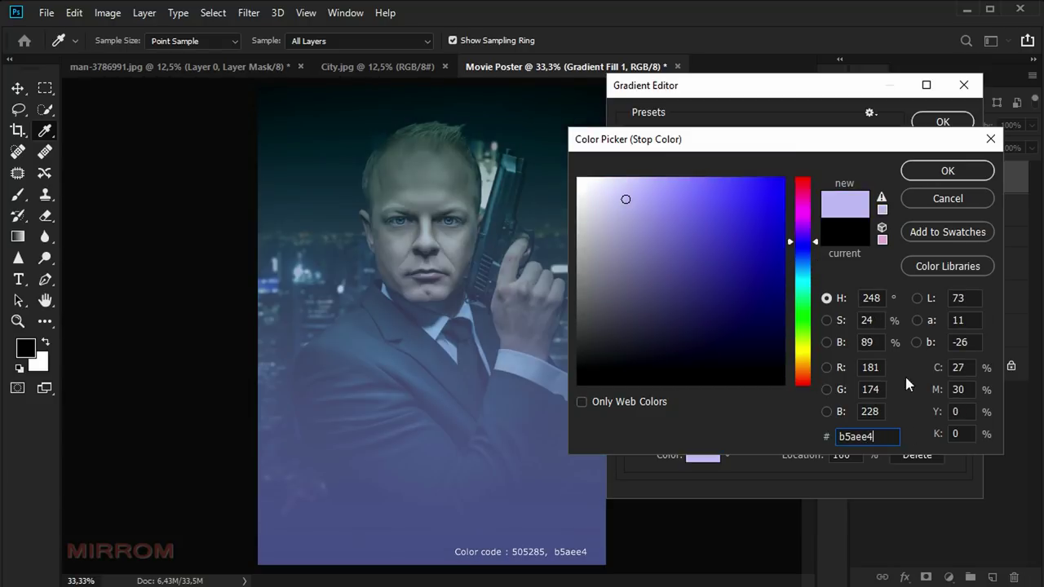
click(926, 172)
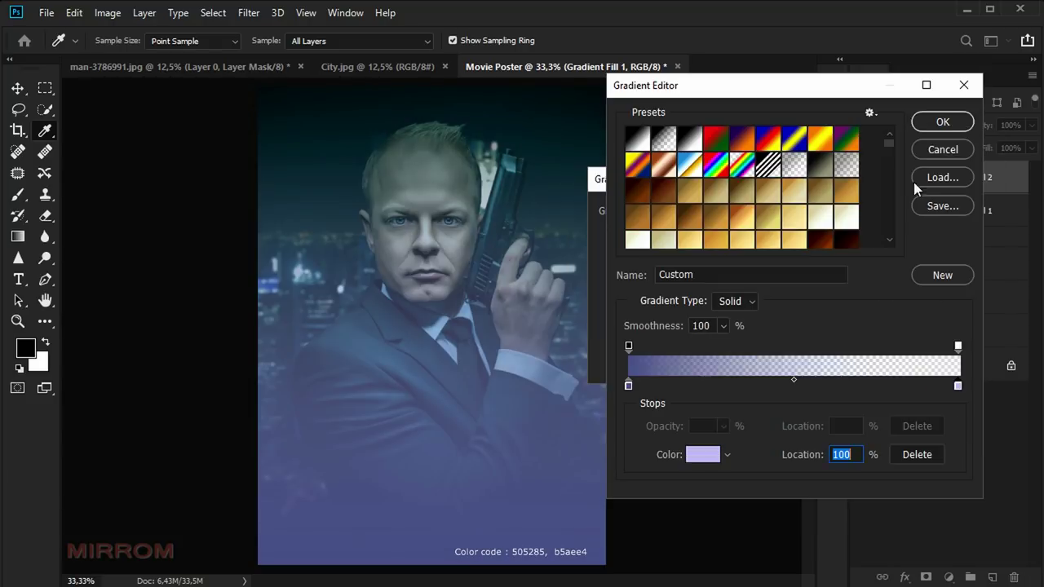
click(959, 346)
click(723, 425)
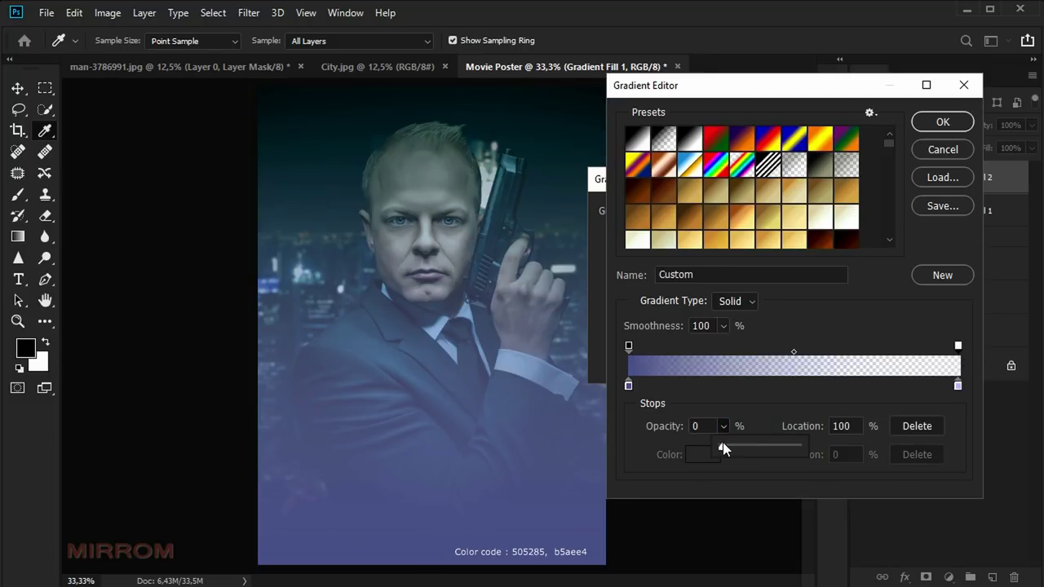
drag(722, 446, 810, 450)
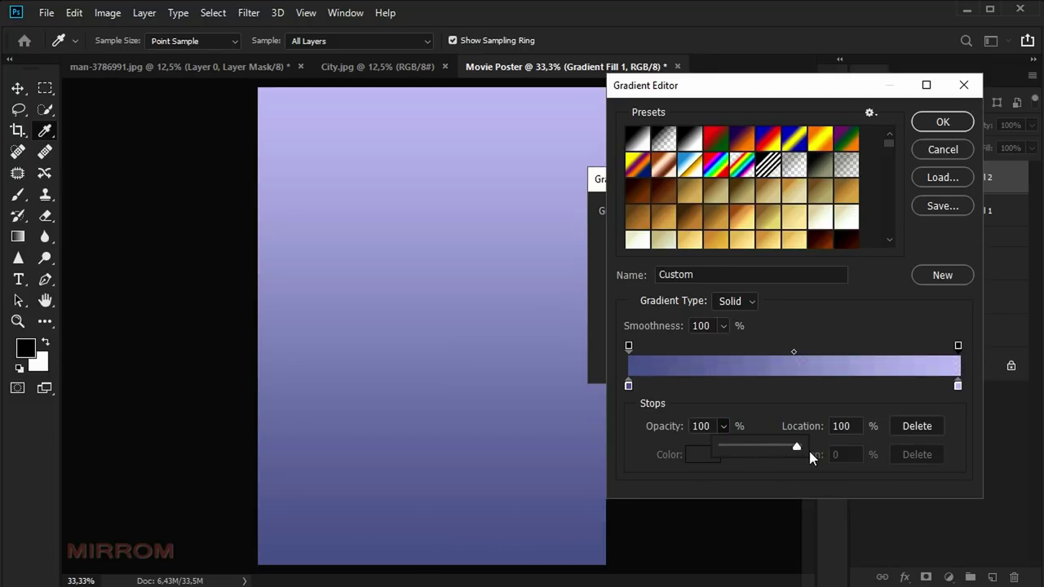
Apply the blue-to-lavender gradient fill and blend it in Hard Light mode.
click(936, 121)
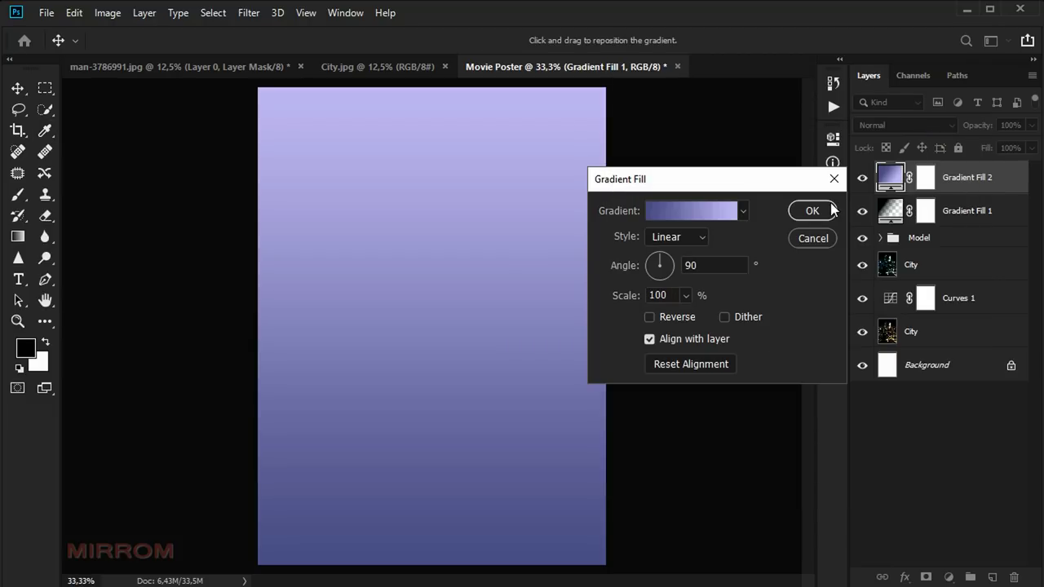
click(812, 211)
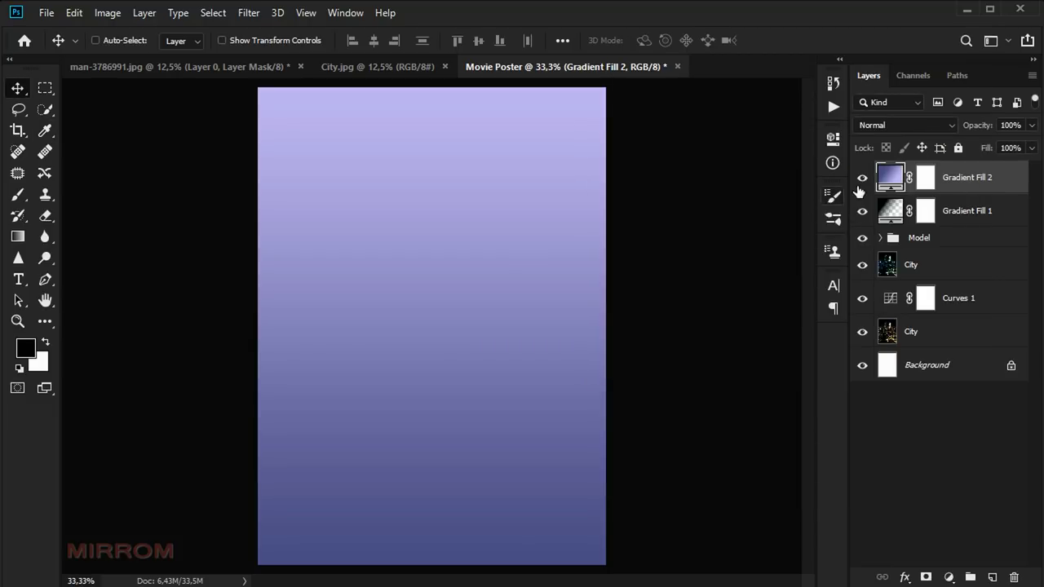
click(946, 125)
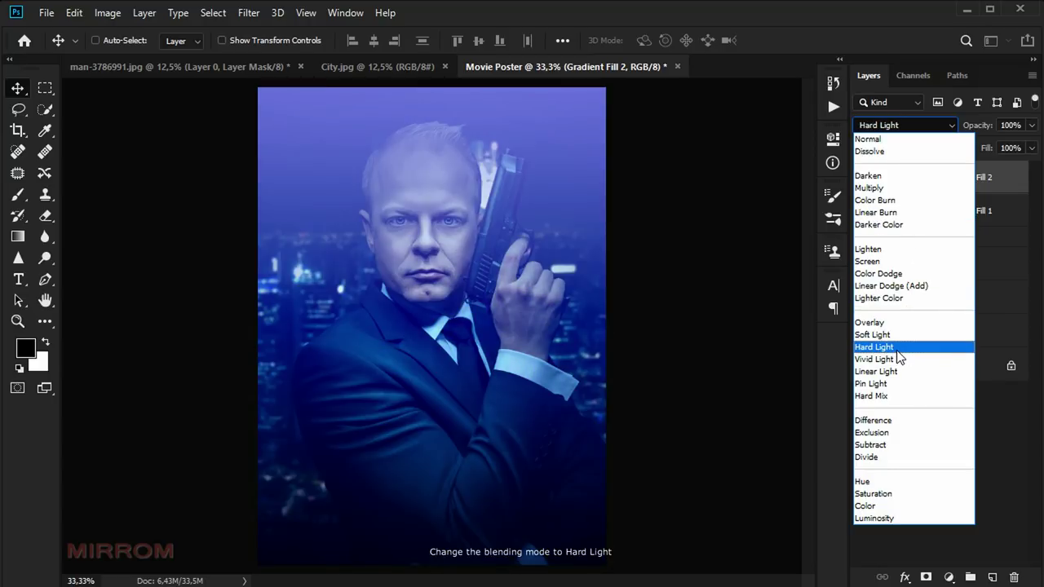
click(898, 349)
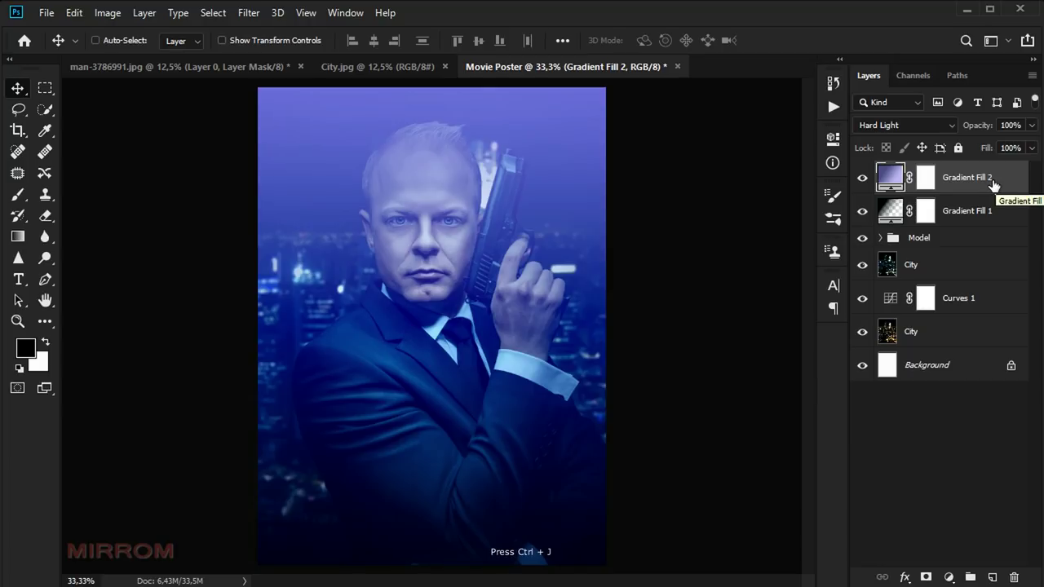
Duplicate Gradient Fill 2, set the copy to Luminosity at 46% opacity, and select its mask.
key(ctrl+j)
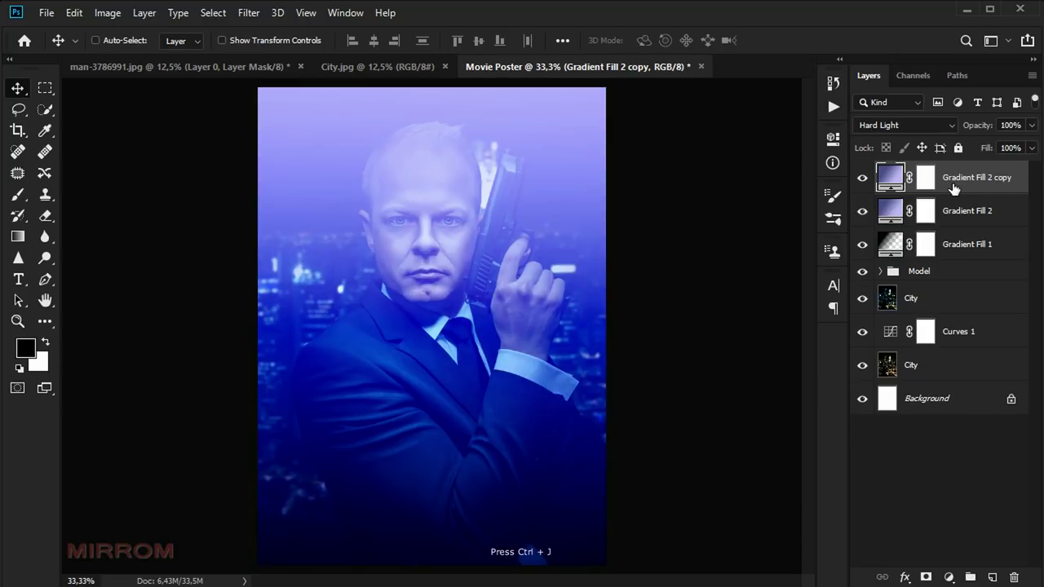
click(901, 125)
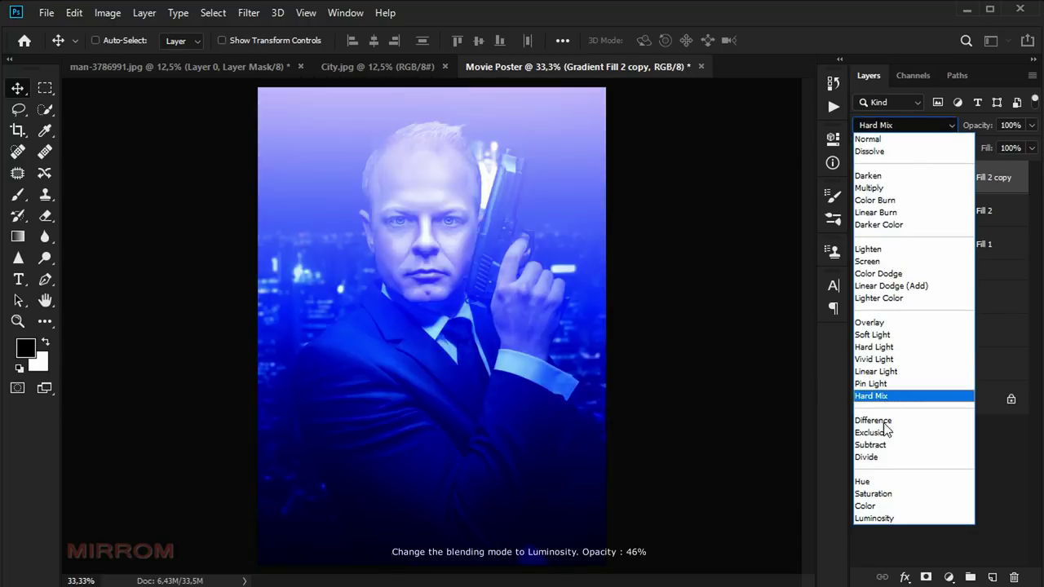
click(884, 519)
click(884, 518)
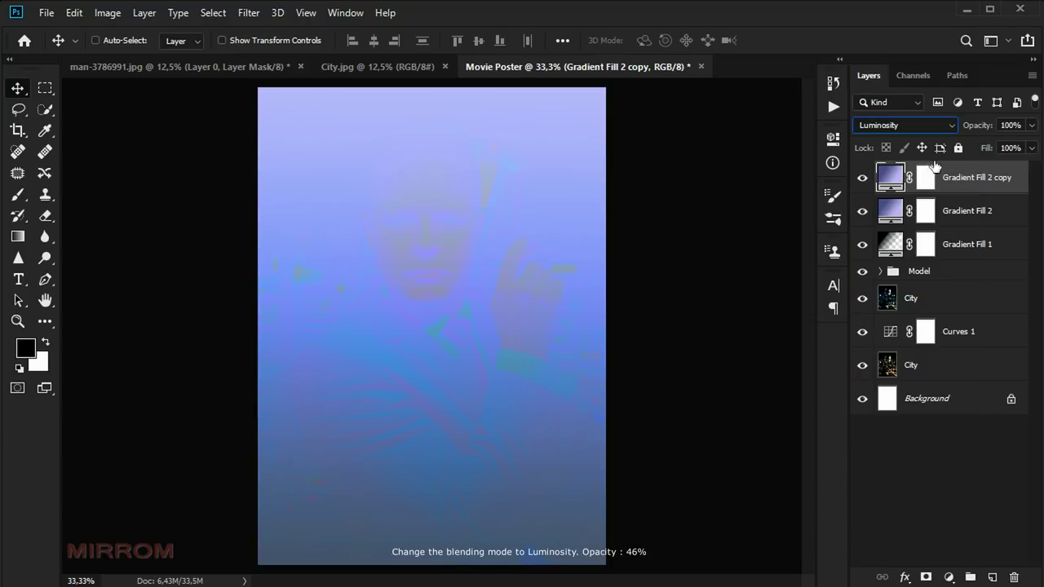
click(1032, 125)
drag(1033, 146, 989, 147)
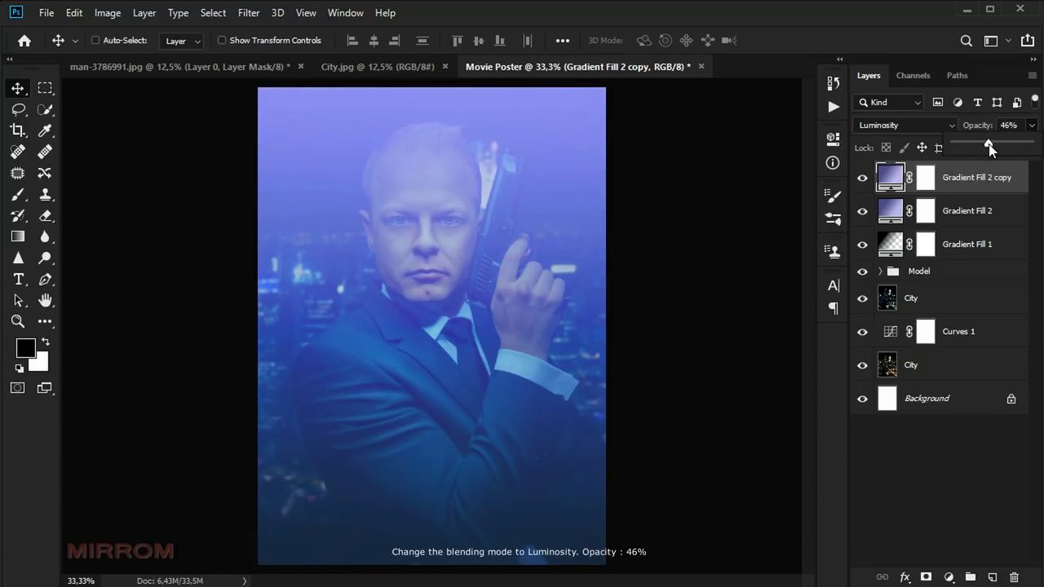
click(970, 203)
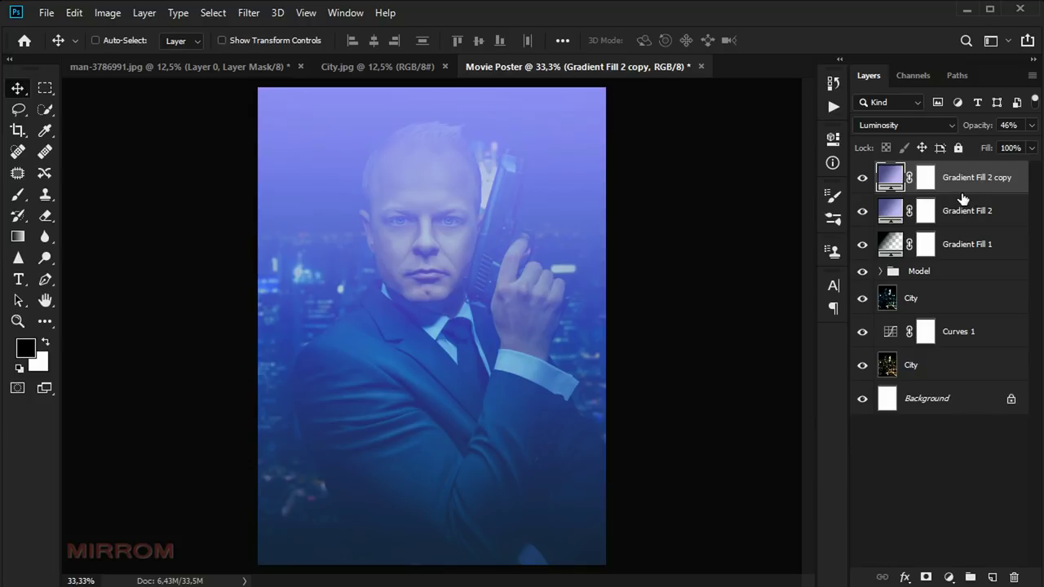
click(925, 178)
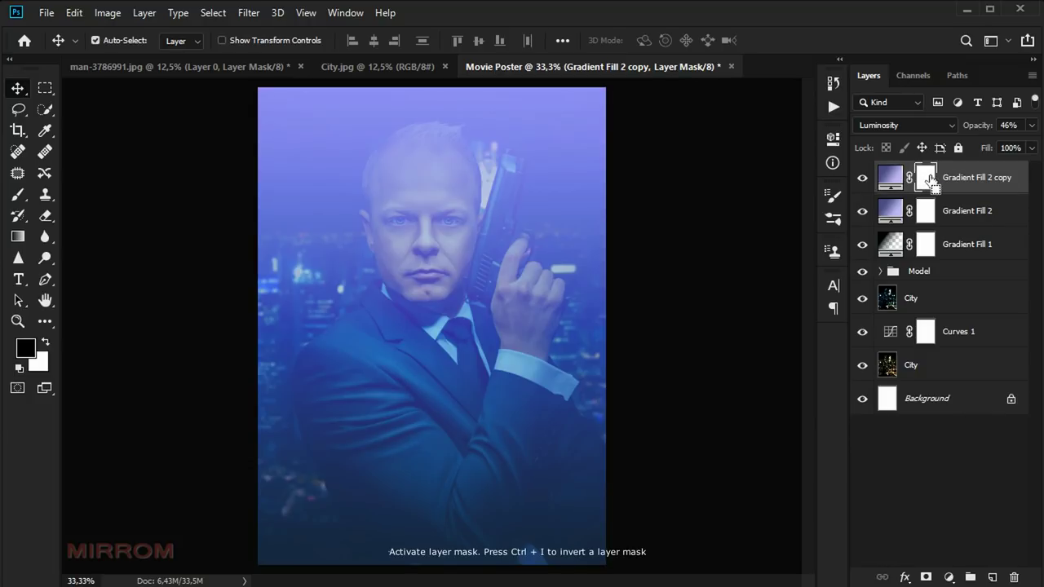
Invert the copy's mask, set white as foreground, and choose the radial Gradient tool.
key(ctrl+i)
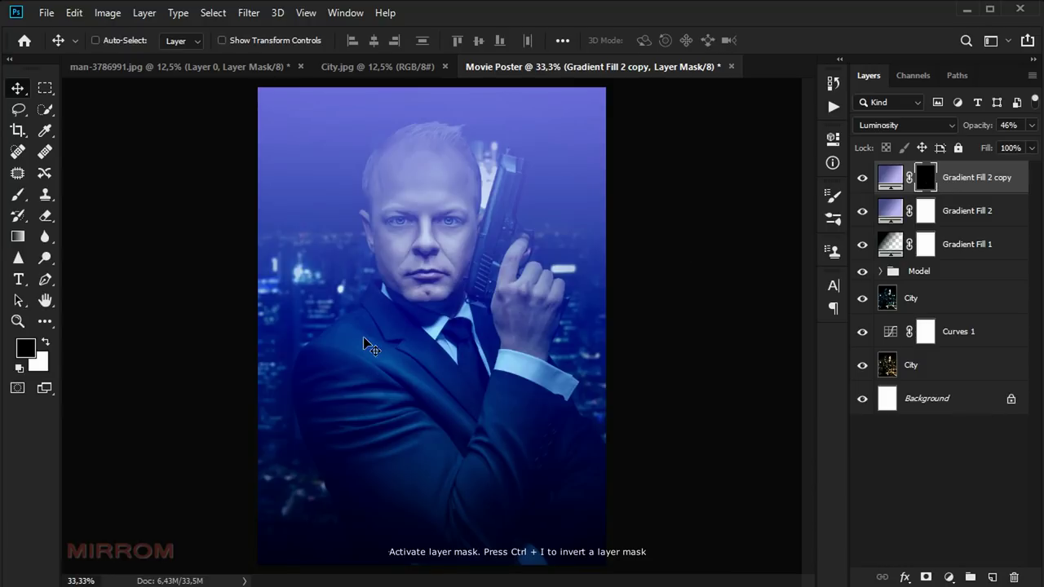
click(46, 347)
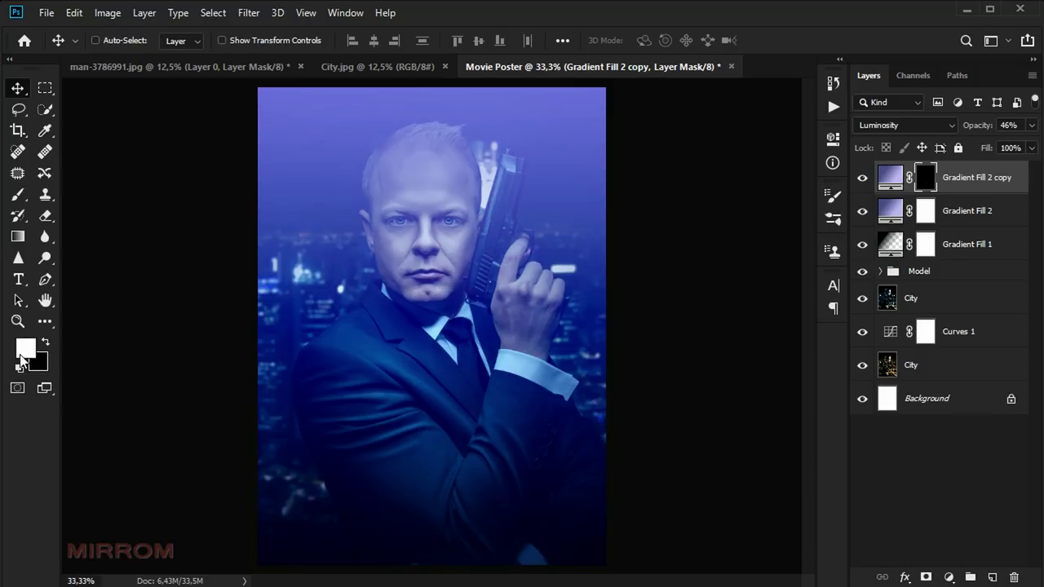
click(18, 237)
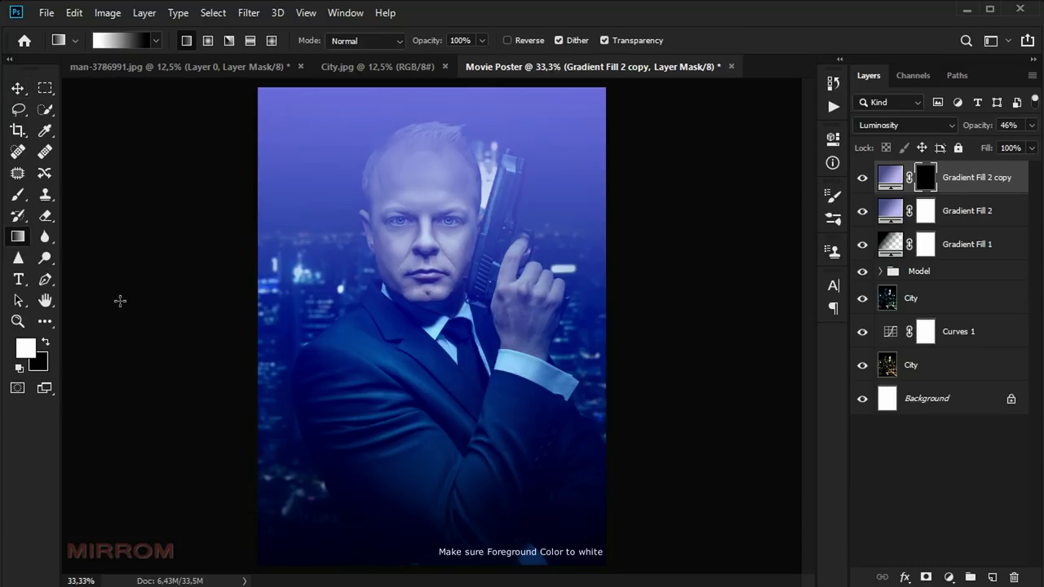
click(207, 41)
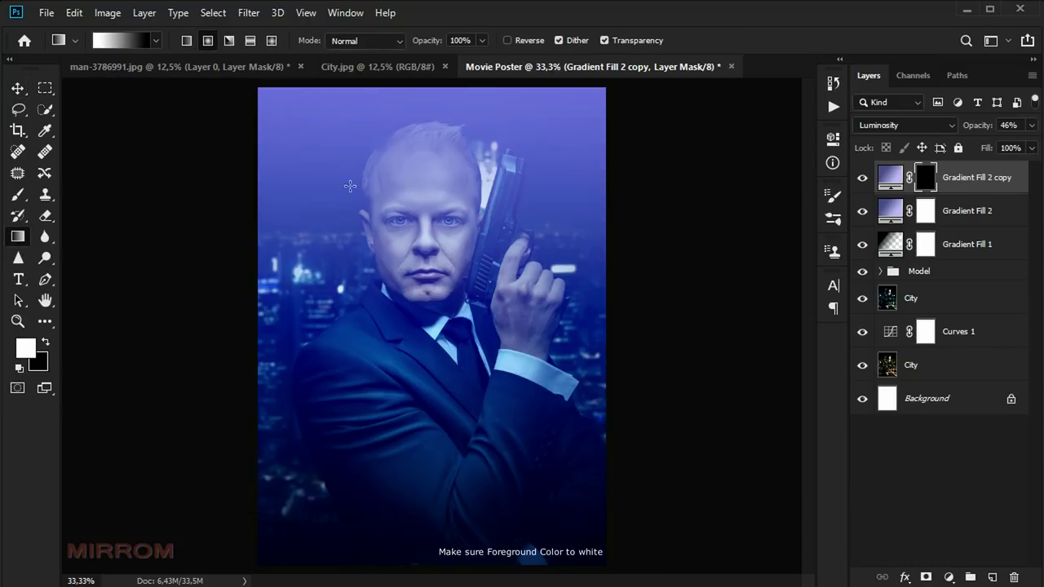
Drag a radial gradient into the mask until the wash radiates from the top-left corner.
drag(303, 174, 394, 220)
key(ctrl+z)
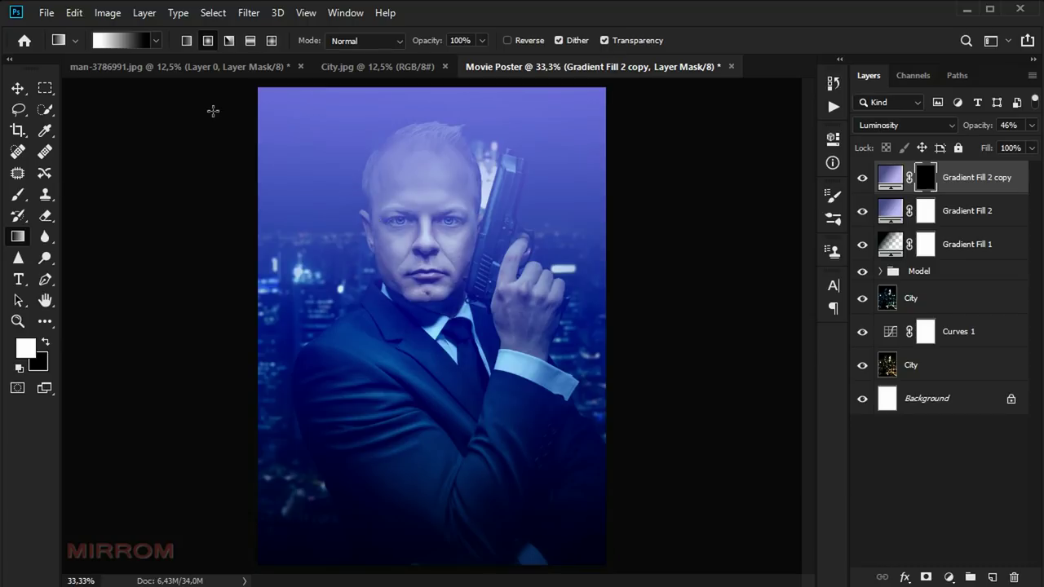
drag(234, 127, 367, 224)
key(ctrl+z)
drag(288, 219, 430, 287)
key(ctrl+z)
drag(263, 191, 445, 321)
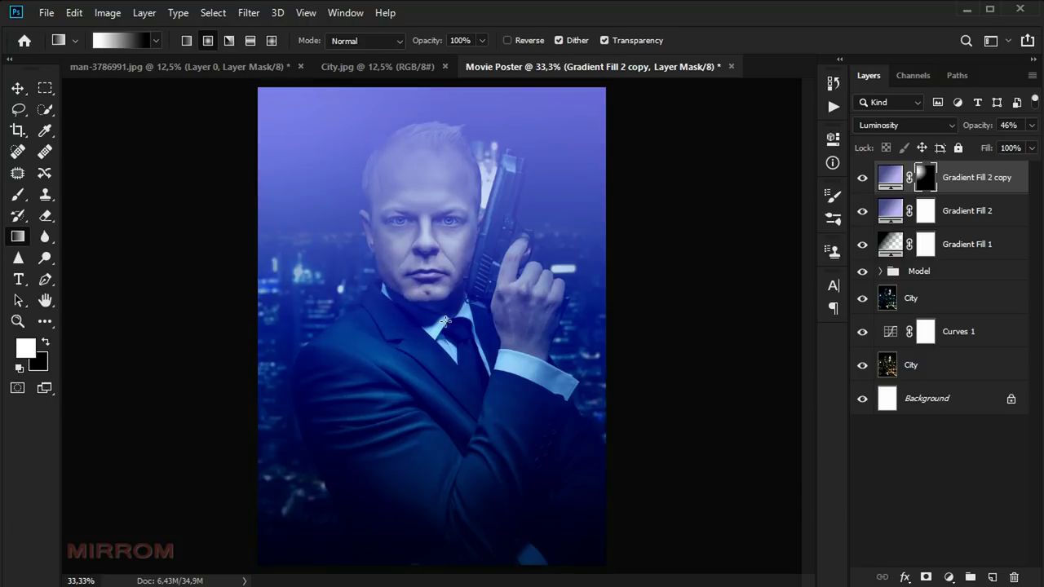
key(v)
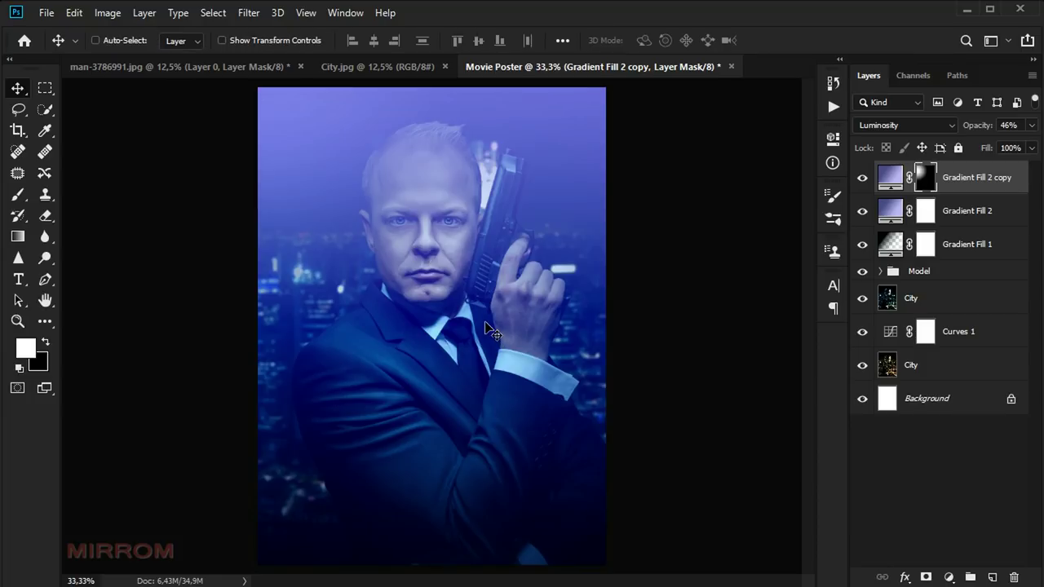
key(ctrl+2)
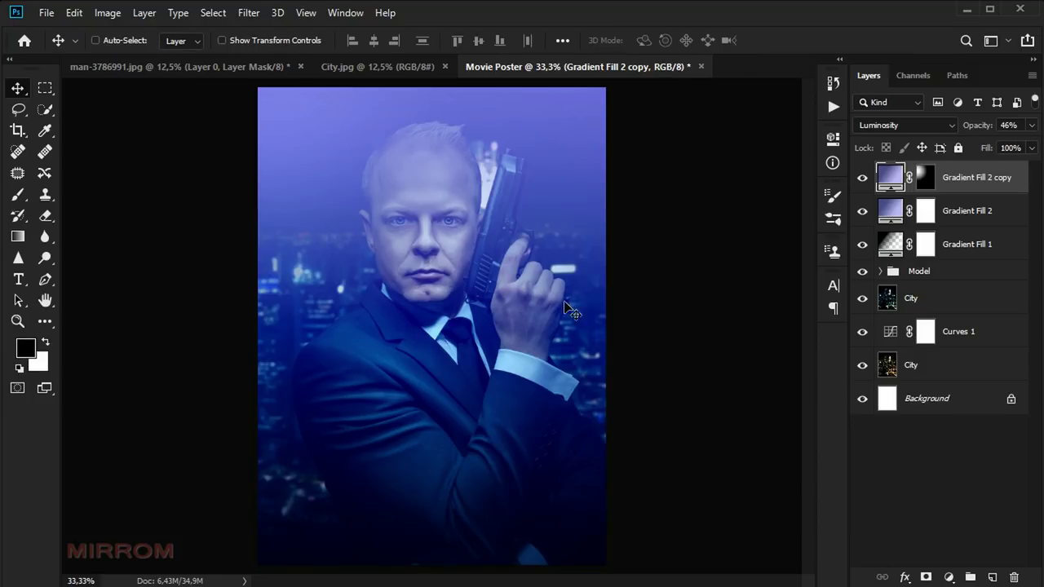
click(948, 578)
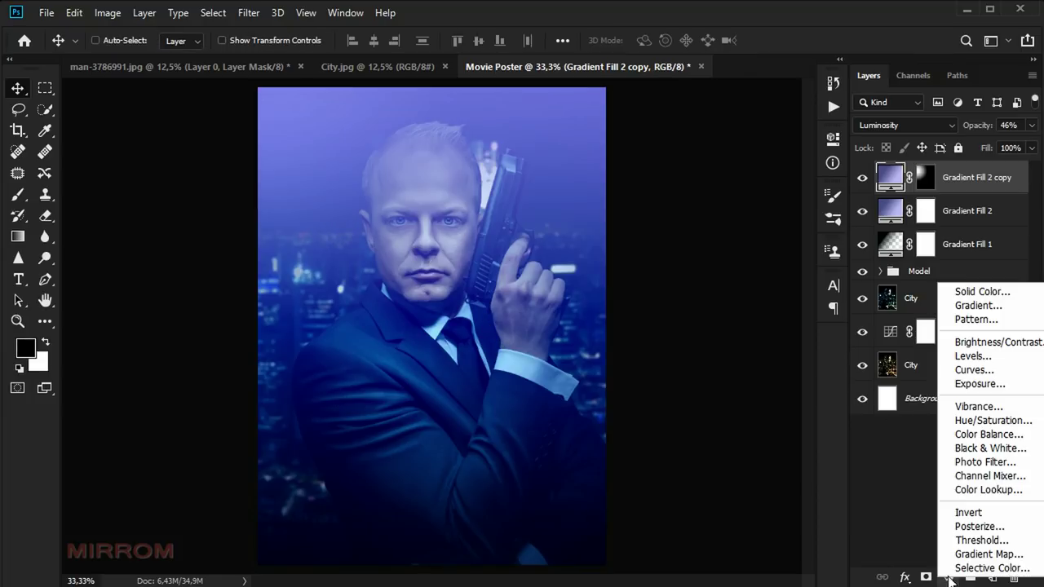
Add a Gradient Map from the blue preset with its first stop set to navy 00274e.
click(987, 554)
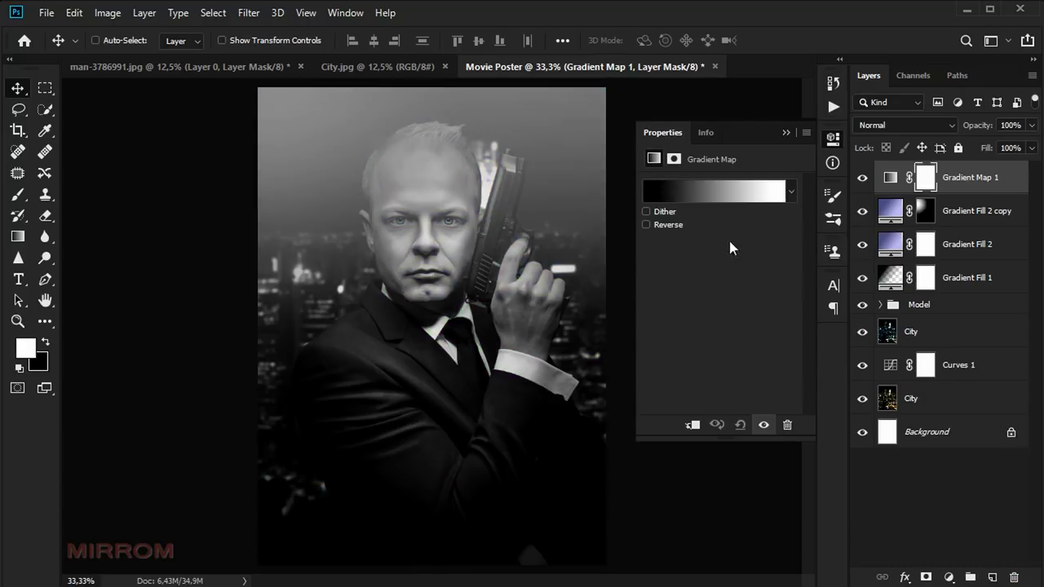
click(757, 200)
drag(888, 143, 894, 243)
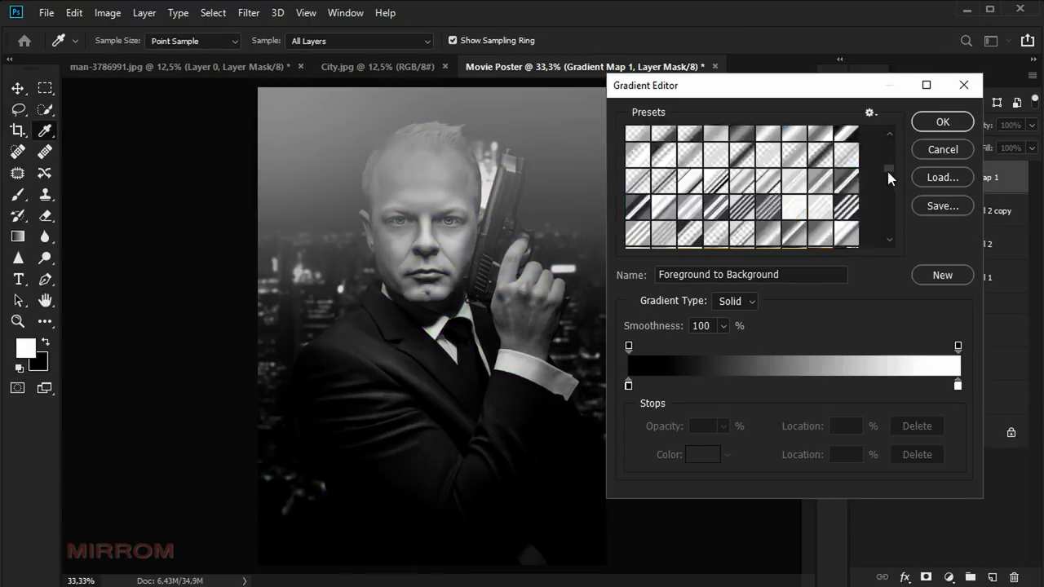
click(717, 237)
click(628, 384)
click(703, 454)
click(882, 438)
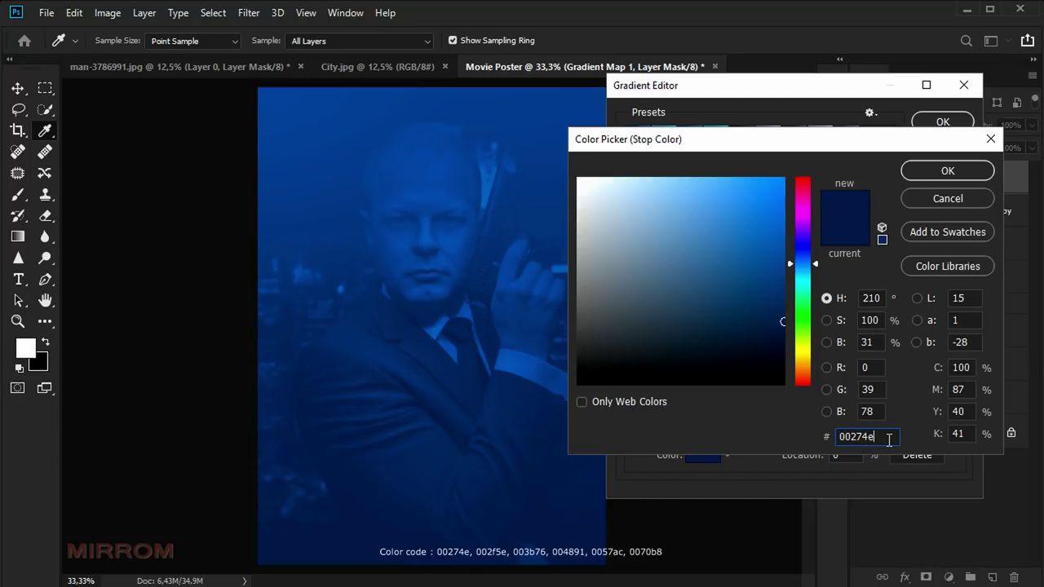
click(921, 175)
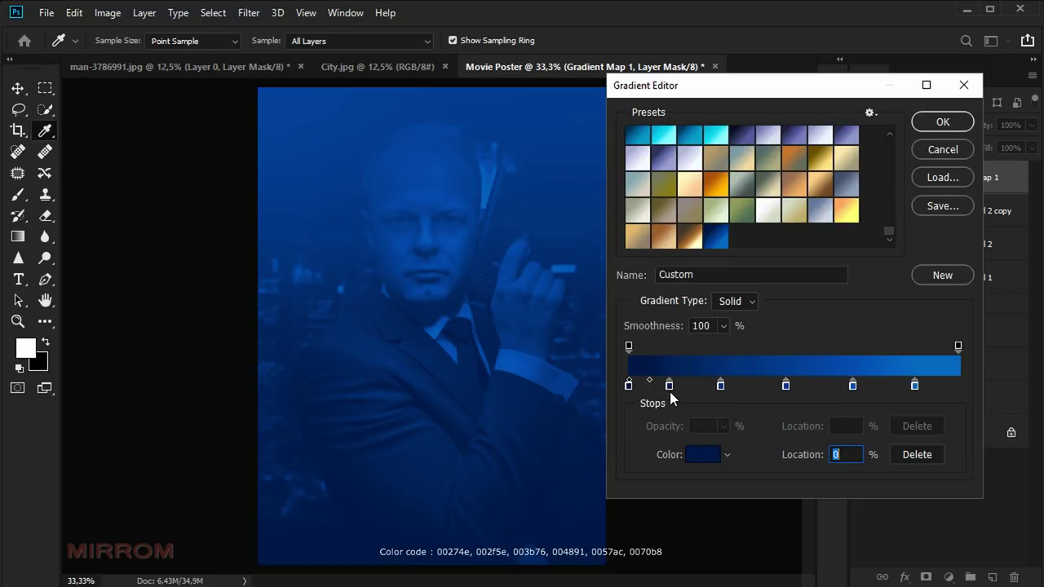
Set the 87% stop to bright blue 0070b8 and apply the gradient map.
click(720, 384)
click(786, 385)
click(853, 384)
click(915, 385)
click(703, 454)
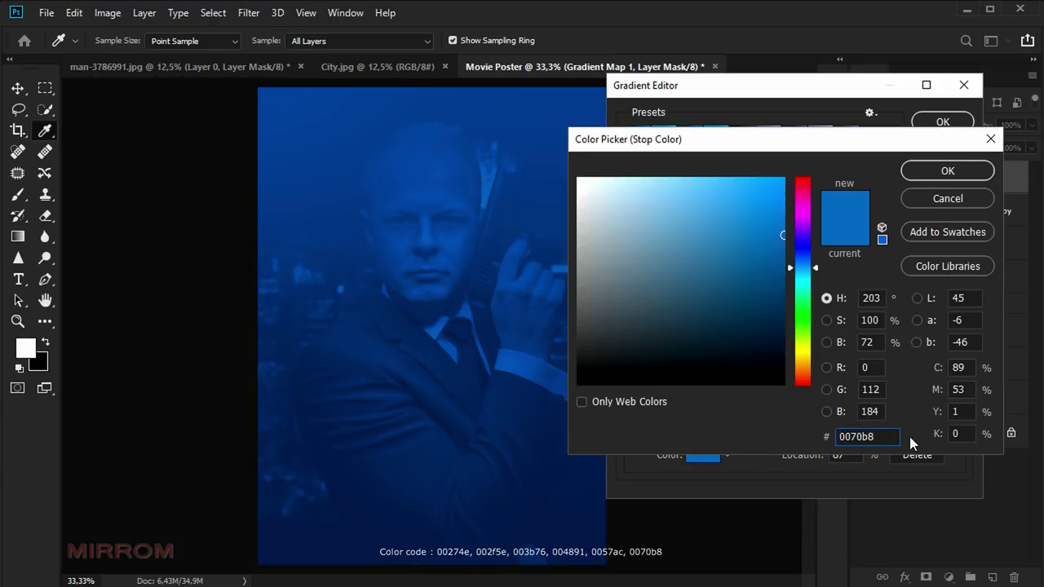
click(936, 199)
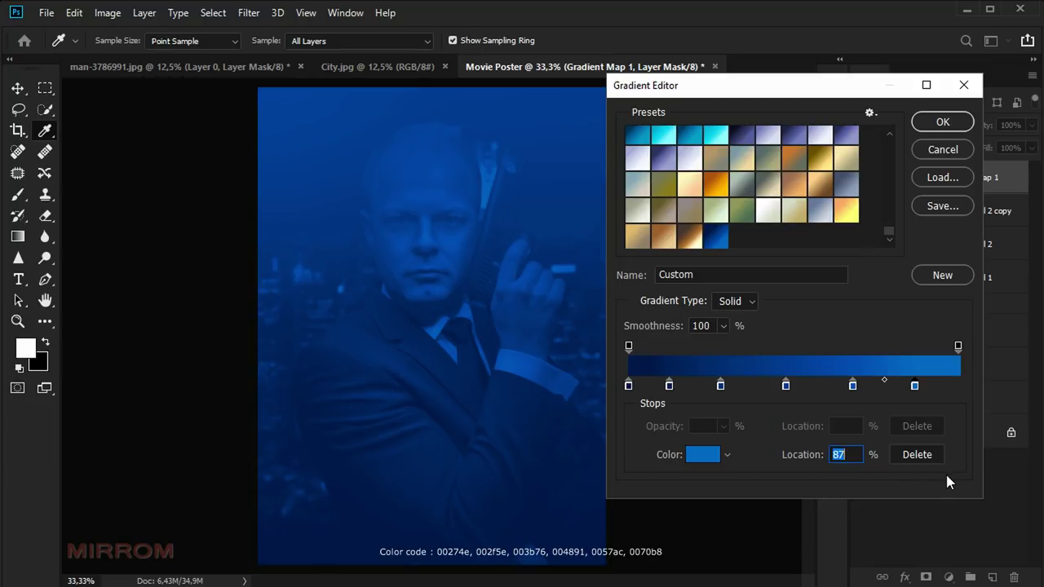
click(946, 124)
Blend the gradient map in Soft Light and compare the poster with it on and off.
click(888, 122)
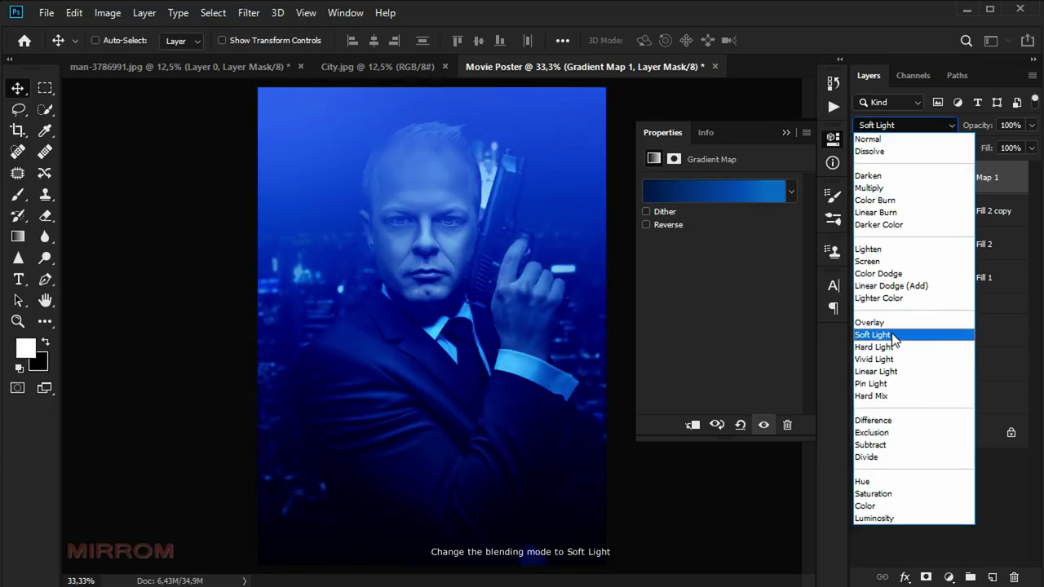
click(895, 336)
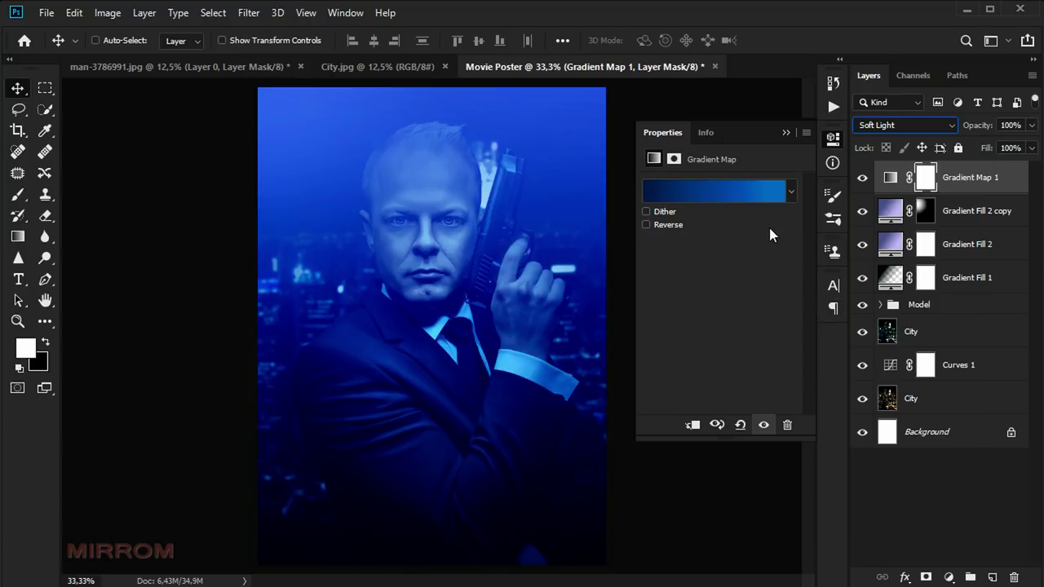
click(785, 133)
click(862, 178)
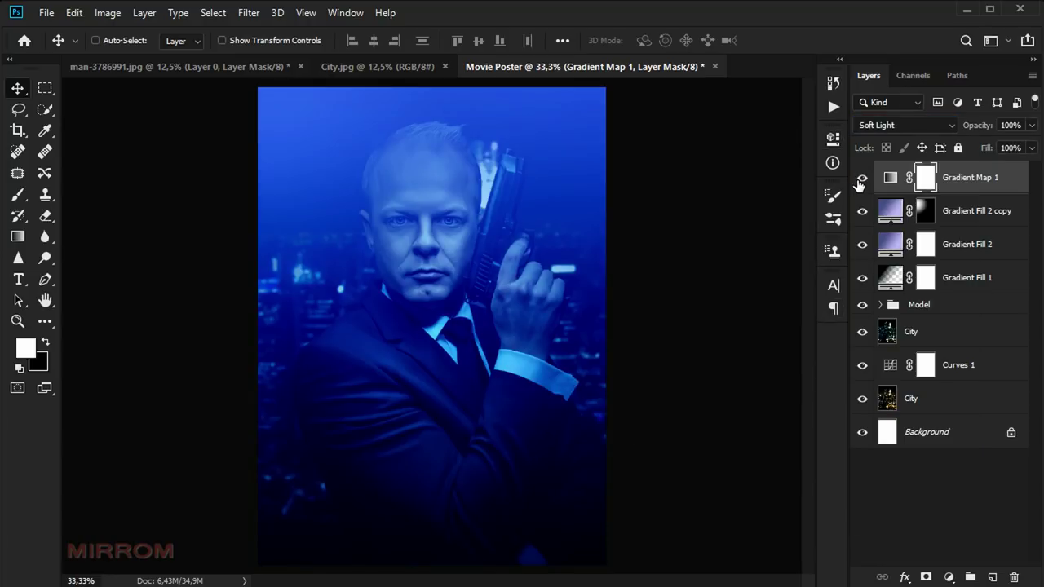
Zoom in to inspect the face and gun, then zoom back out to the poster.
key(ctrl+plus)
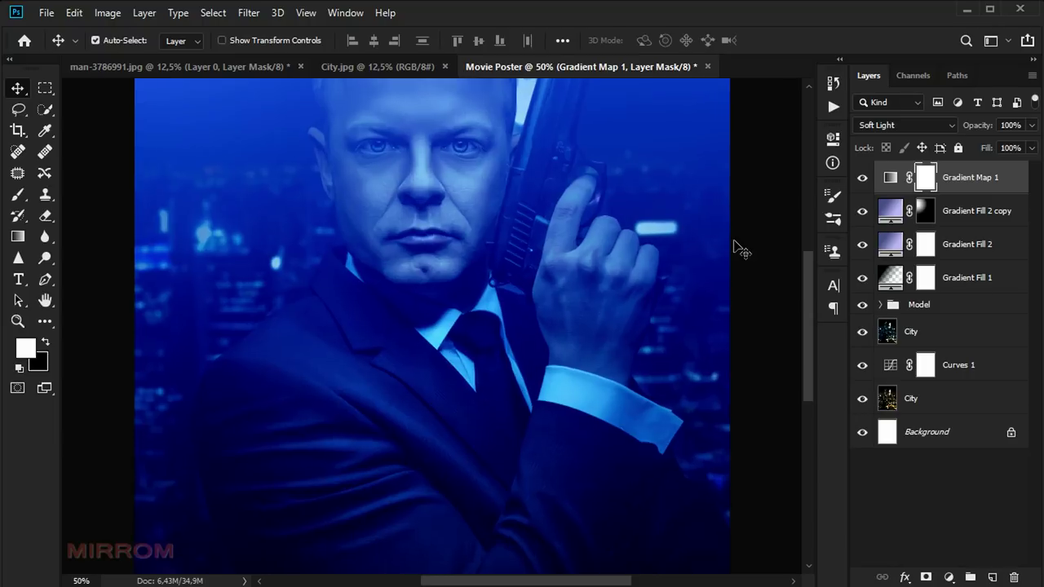
key(ctrl+plus)
scroll(710, 258, up, 2)
scroll(710, 257, up, 3)
scroll(706, 257, down, 1)
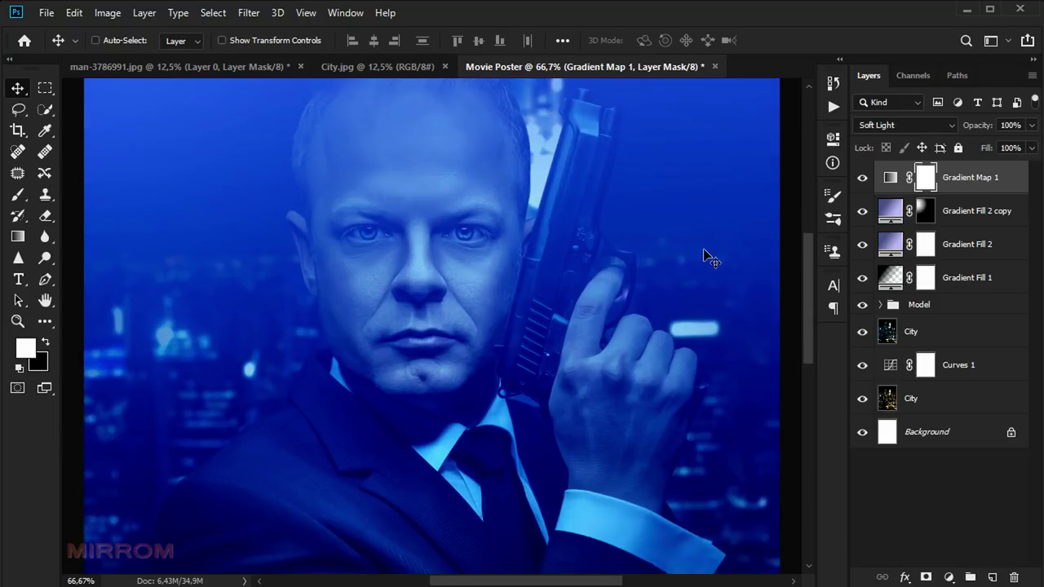
scroll(707, 257, down, 3)
scroll(707, 257, down, 2)
key(ctrl+minus)
key(ctrl+minus)
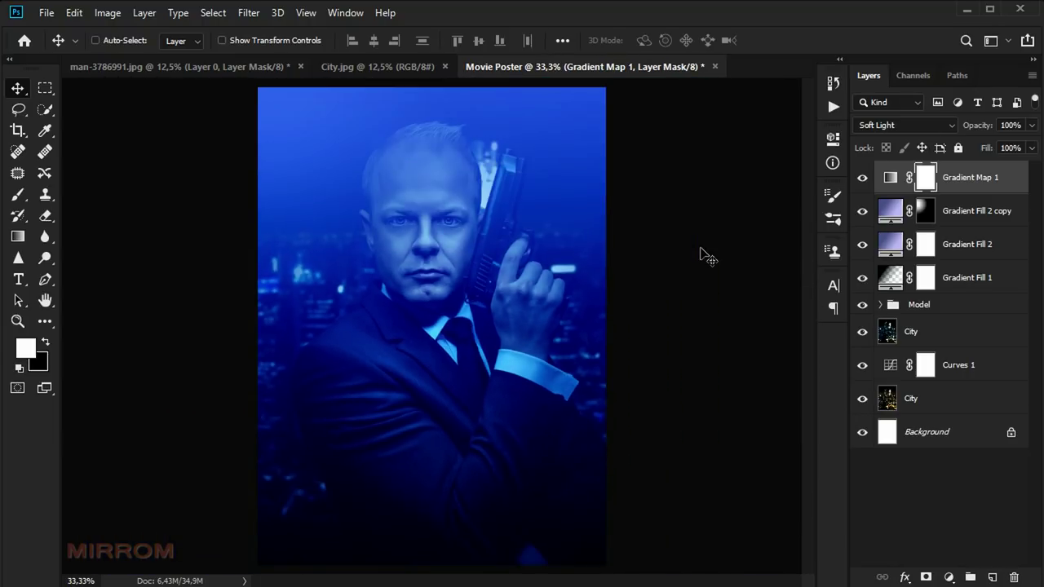
click(949, 578)
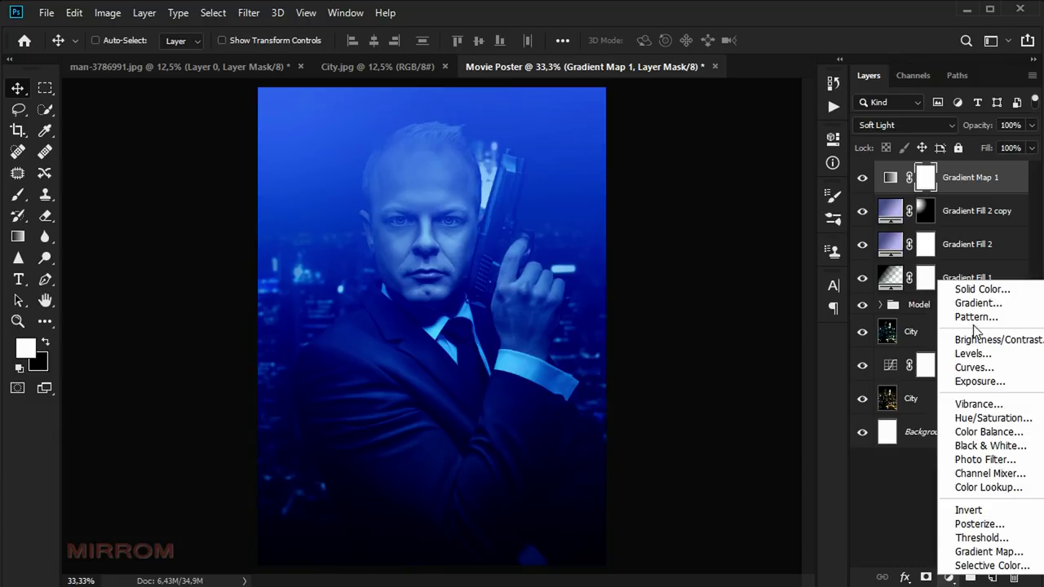
Add a new gradient fill layer with its left stop set to dark grey 333333.
click(950, 303)
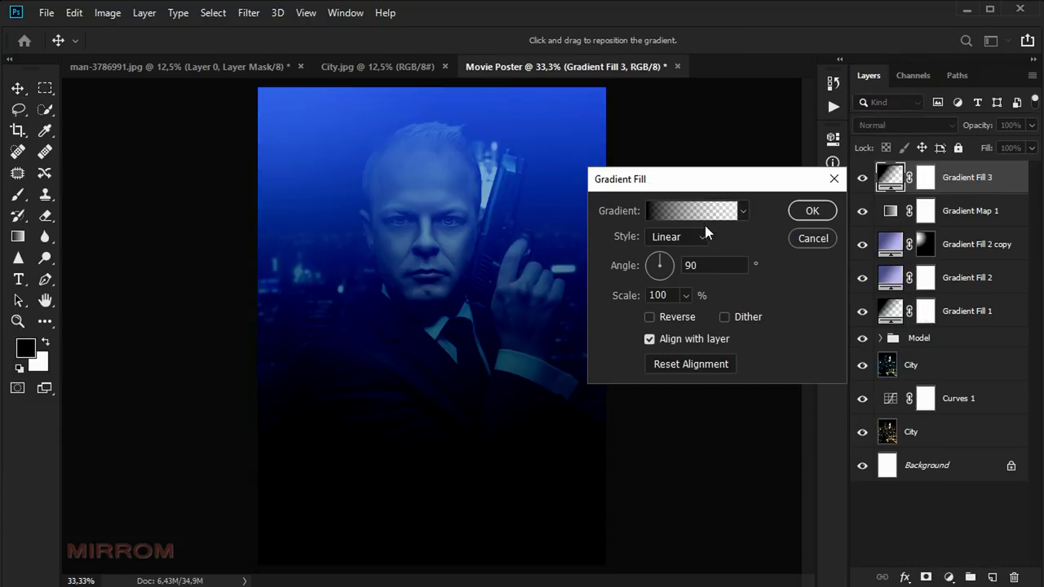
click(693, 213)
click(630, 385)
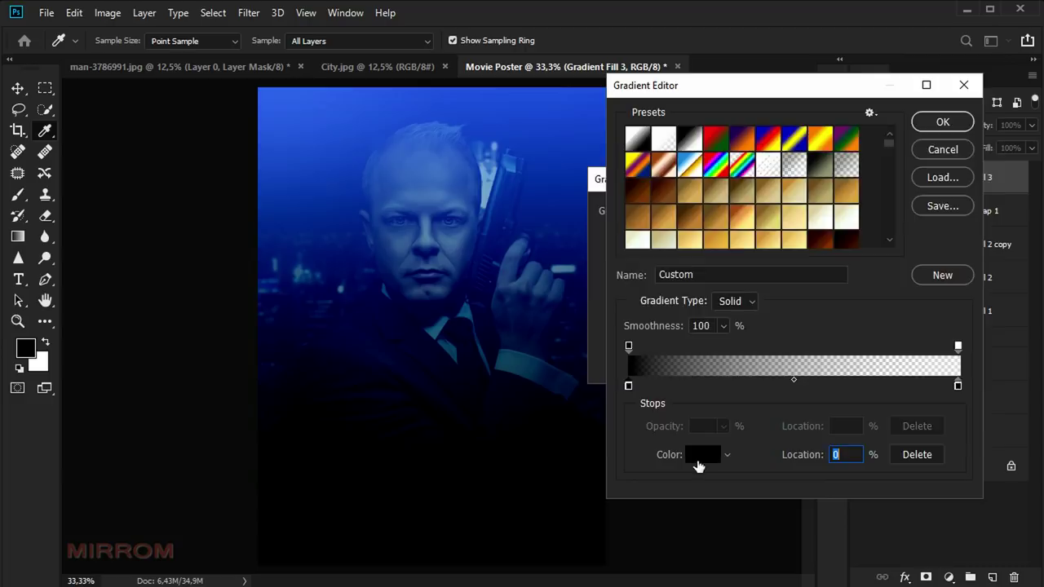
click(698, 461)
text(333333)
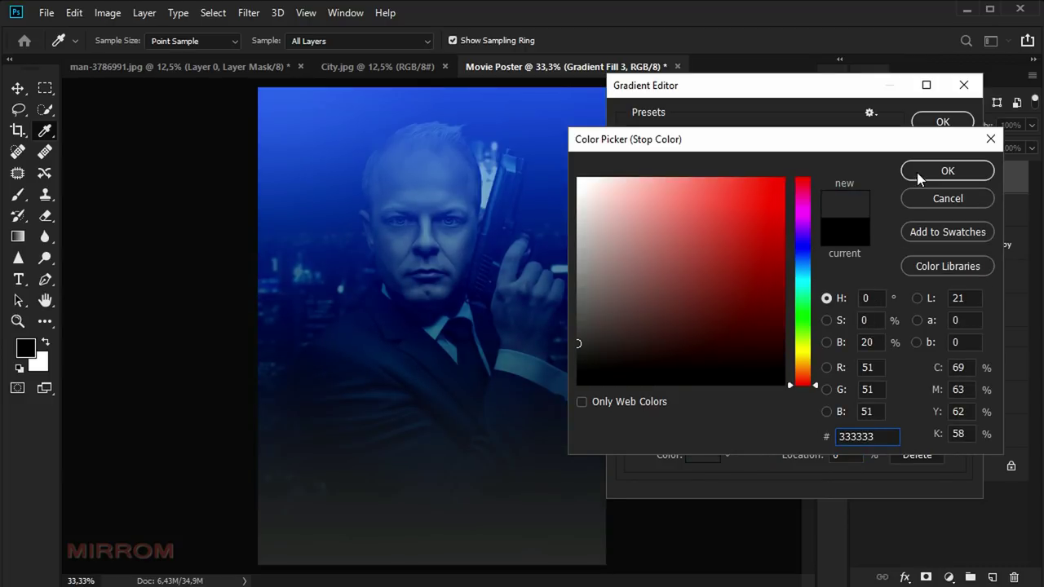
click(917, 172)
Set the right stop to blue 3c3fd3, adjust its opacity, and confirm the gradient.
click(957, 388)
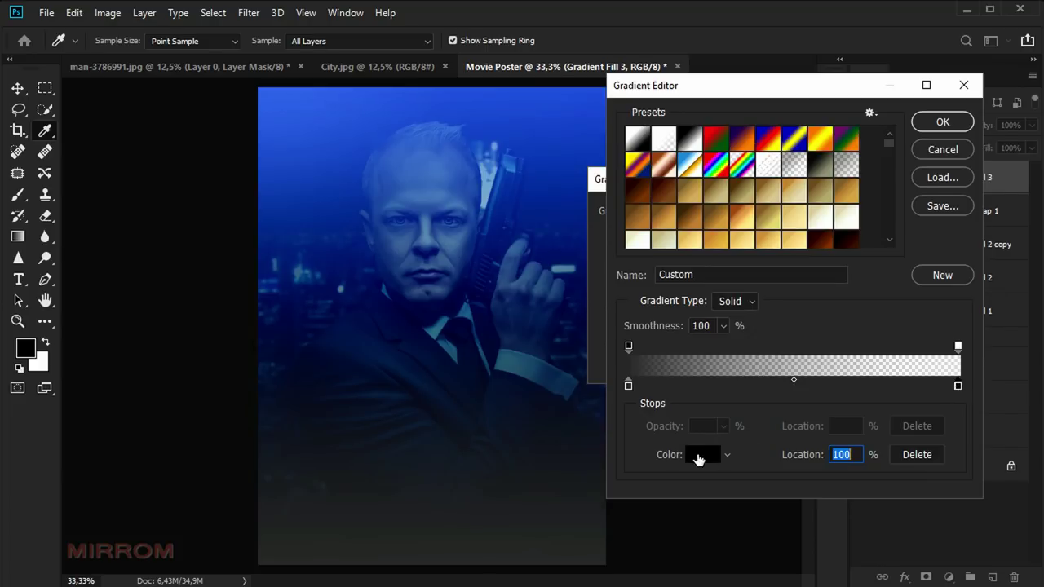
click(700, 457)
text(3c3fd3)
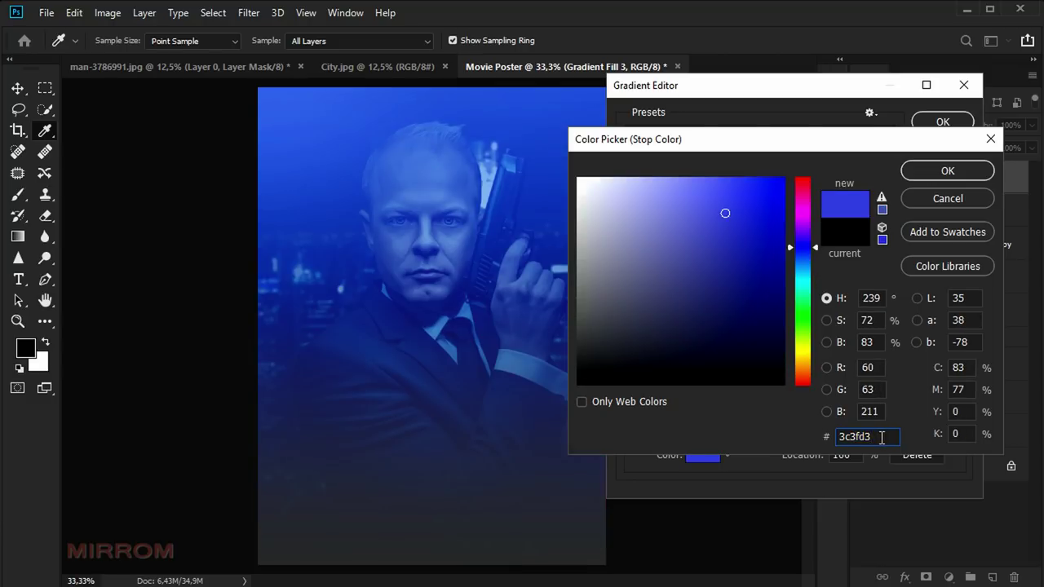
click(946, 171)
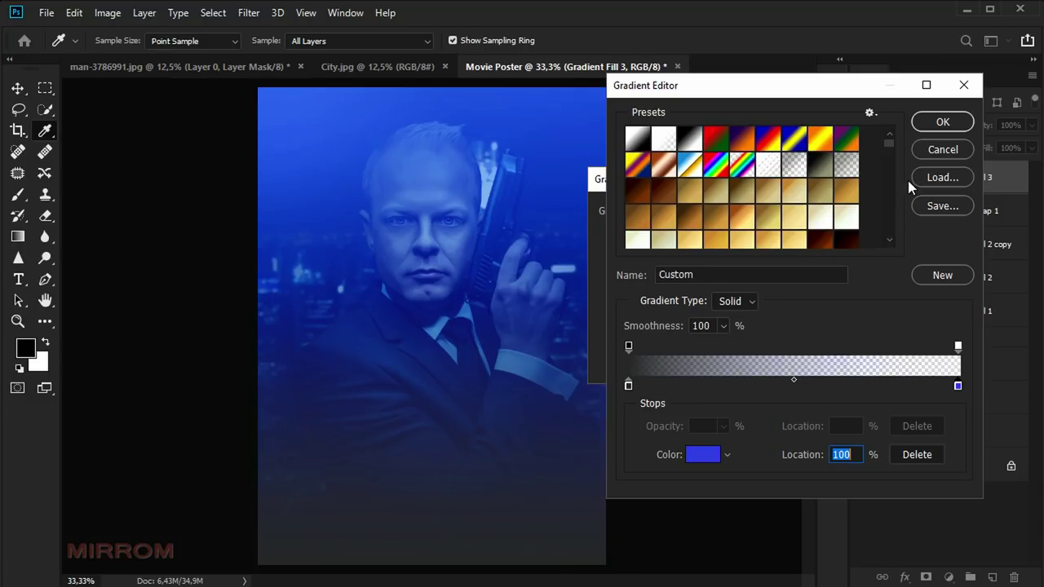
click(958, 347)
click(723, 426)
drag(723, 448, 726, 454)
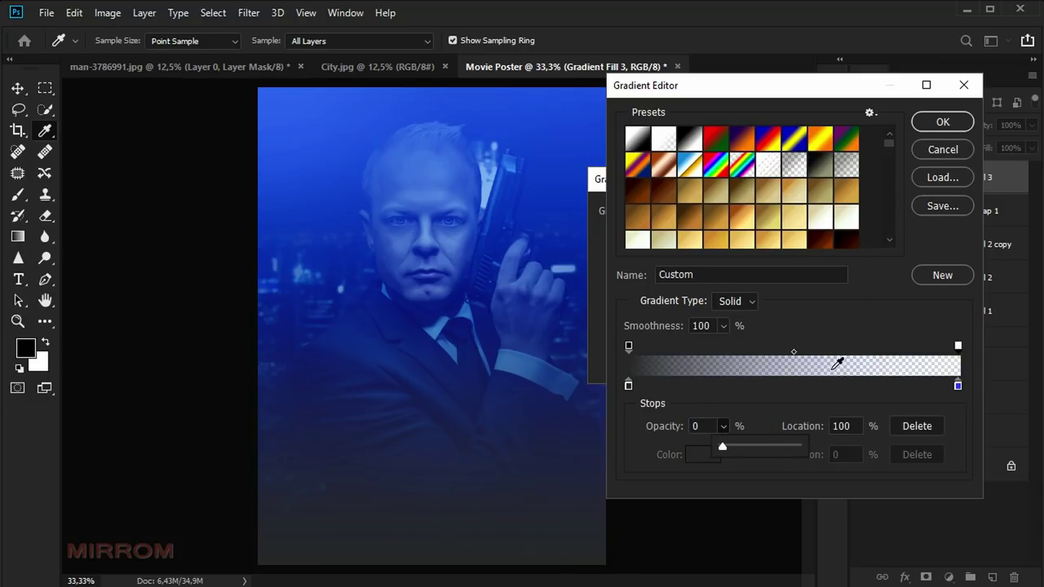
click(916, 123)
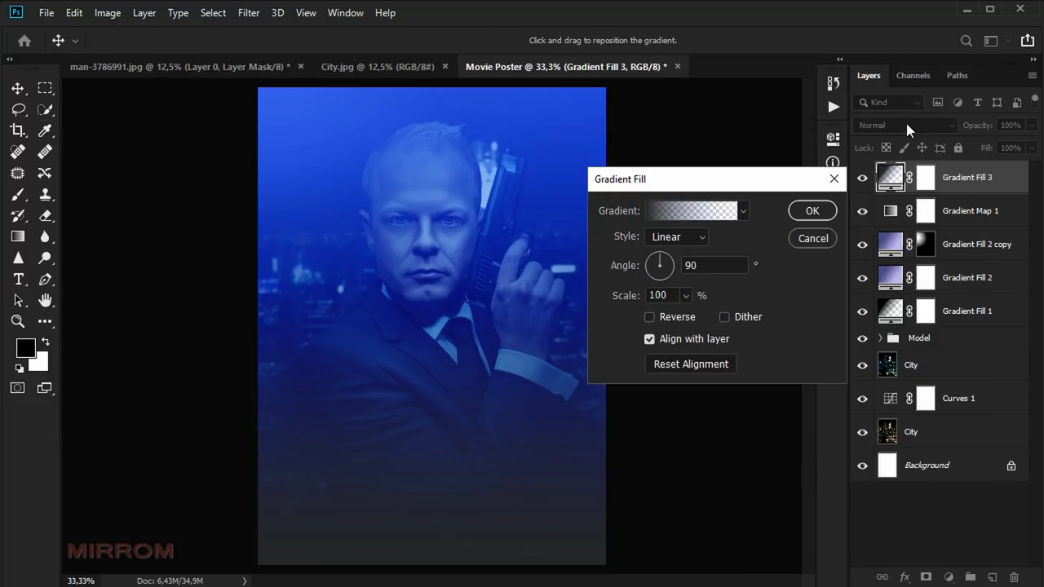
Make the gradient radial, shift it toward the left, and enlarge the scale to 110%.
click(701, 241)
click(692, 267)
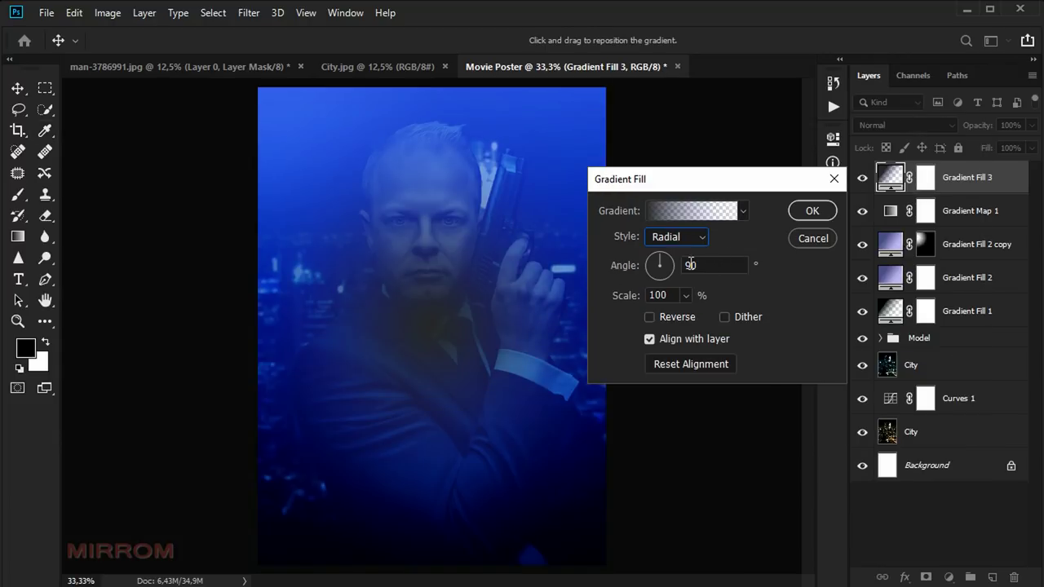
mouse_move(509, 343)
mouse_down()
mouse_move(336, 304)
mouse_move(303, 269)
mouse_up()
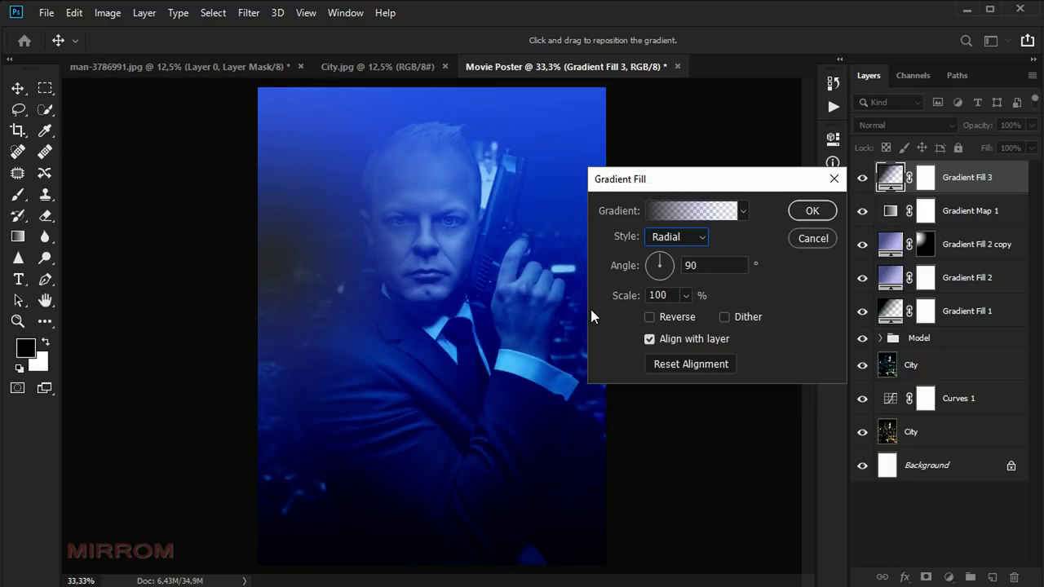
click(685, 297)
drag(687, 319, 678, 305)
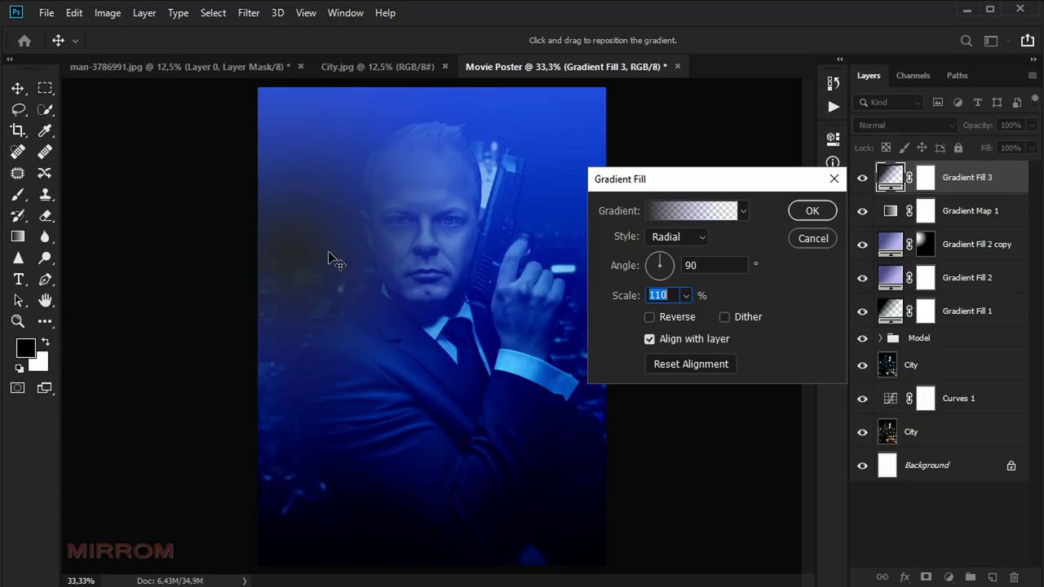
Apply Gradient Fill 3 and set its blend mode to Overlay.
click(810, 213)
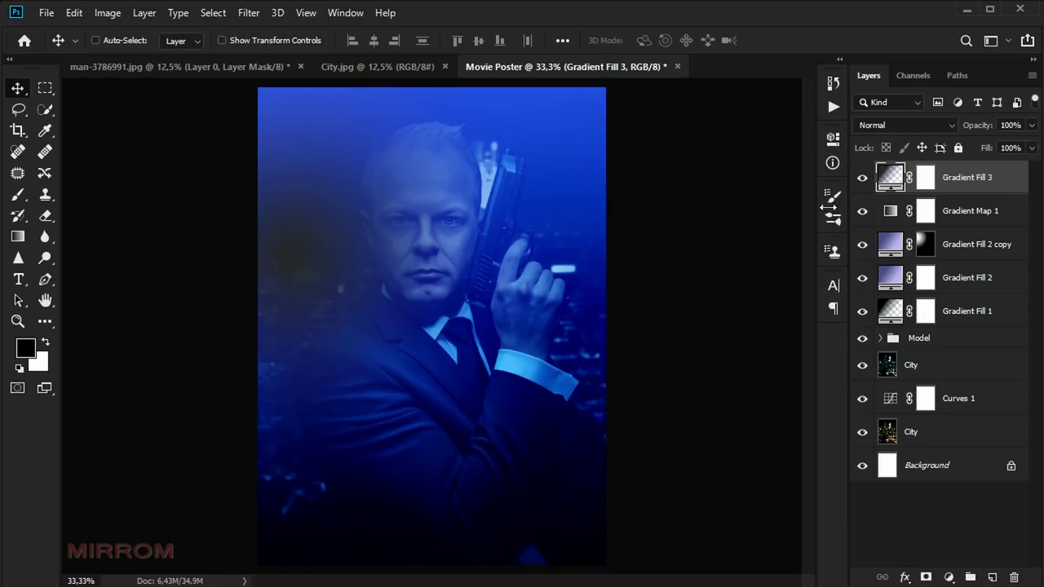
click(901, 126)
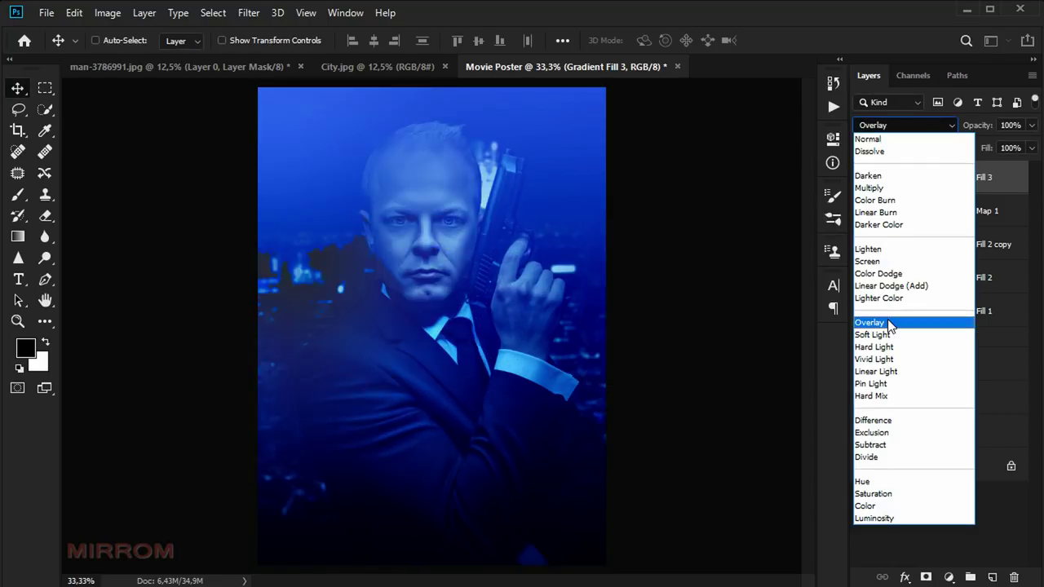
click(889, 323)
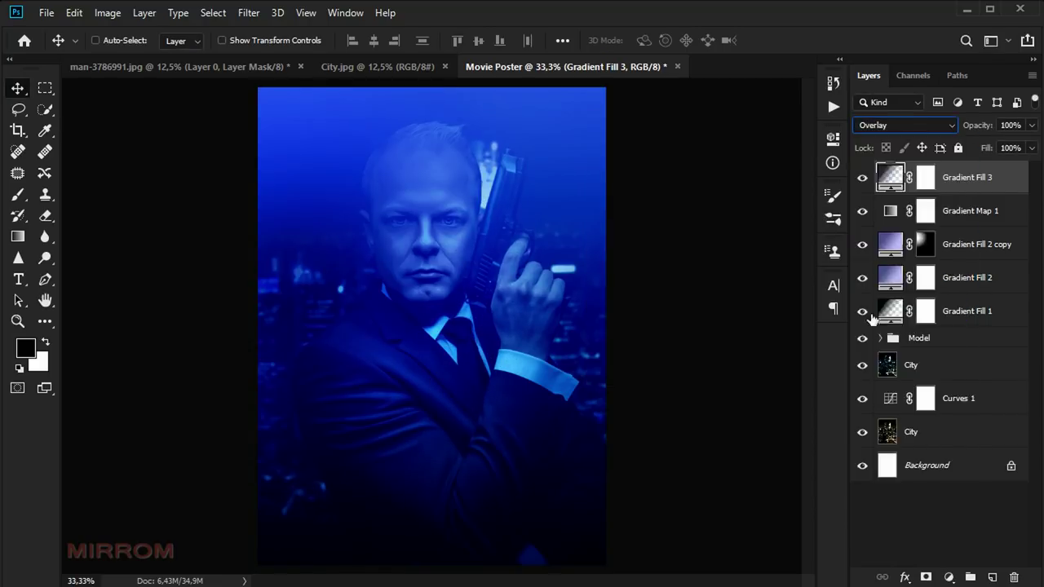
click(462, 276)
Reopen Gradient Fill 3 settings and drag the radial glow further left.
double_click(889, 177)
drag(392, 235, 328, 239)
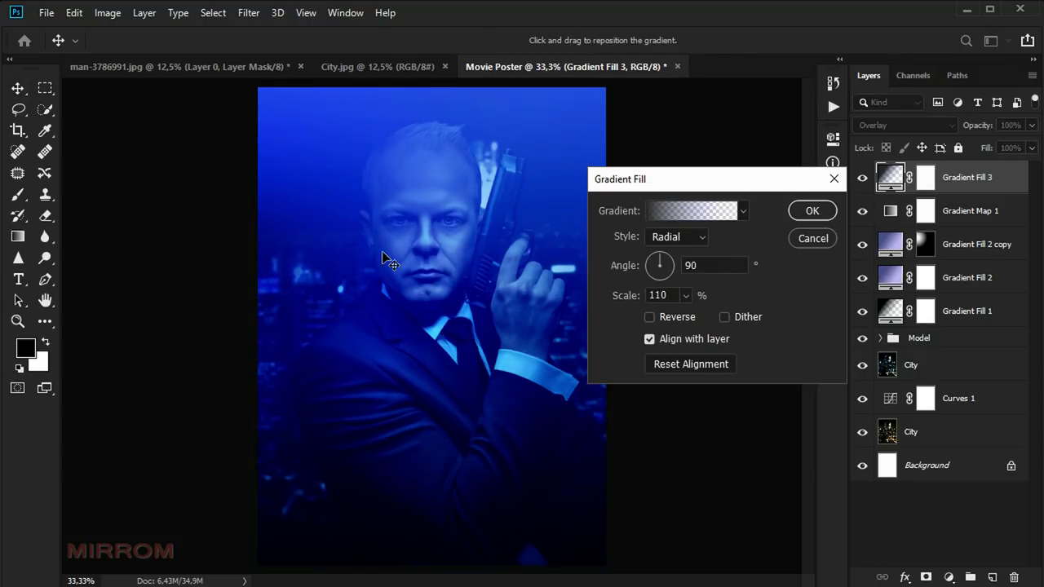
click(812, 211)
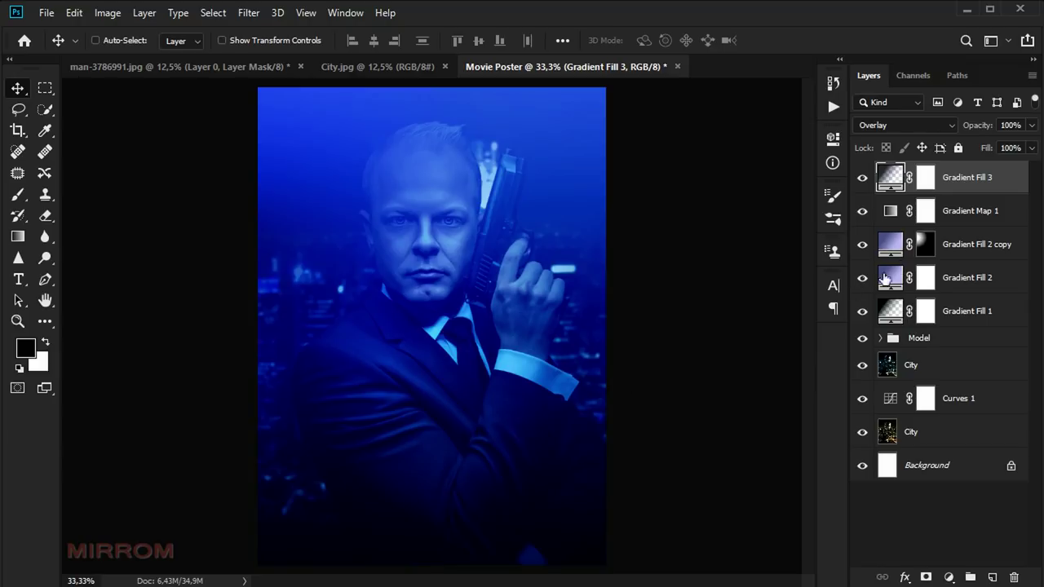
Duplicate the Model group, move the copy to the top of the stack, and merge it.
click(948, 341)
click(865, 339)
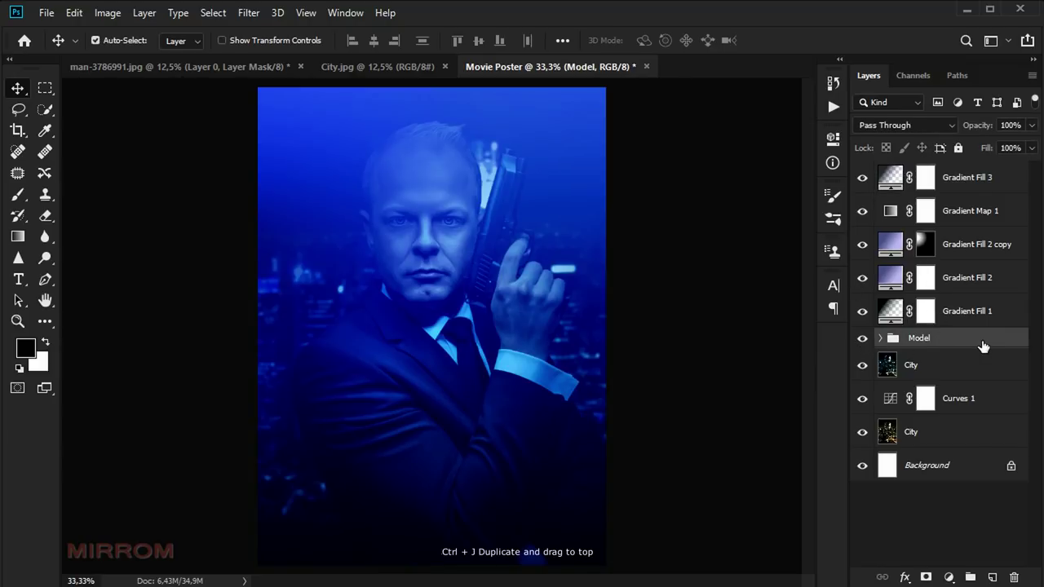
key(ctrl+j)
drag(980, 345, 981, 173)
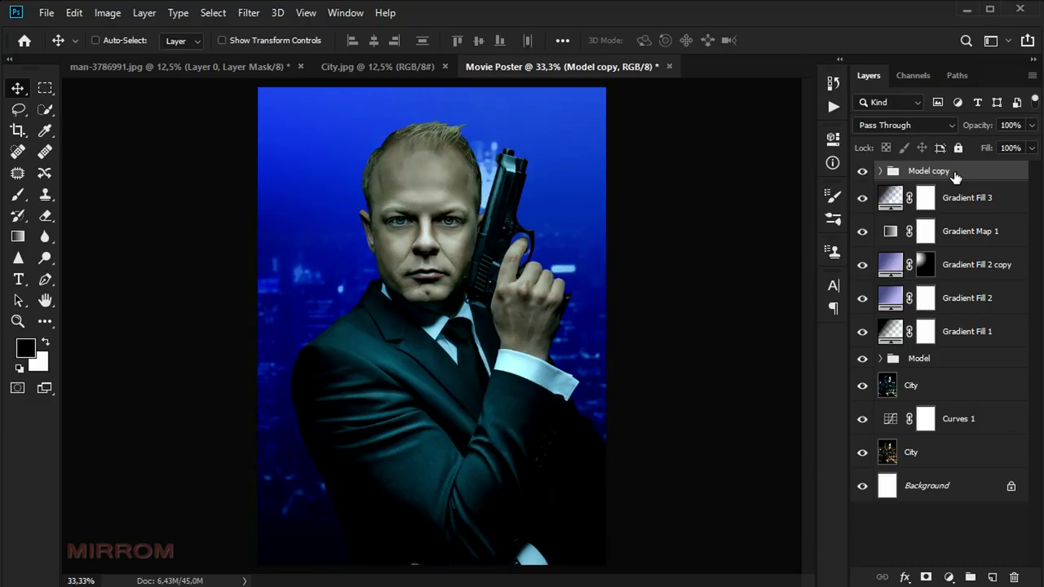
key(ctrl)
key(ctrl+e)
click(862, 179)
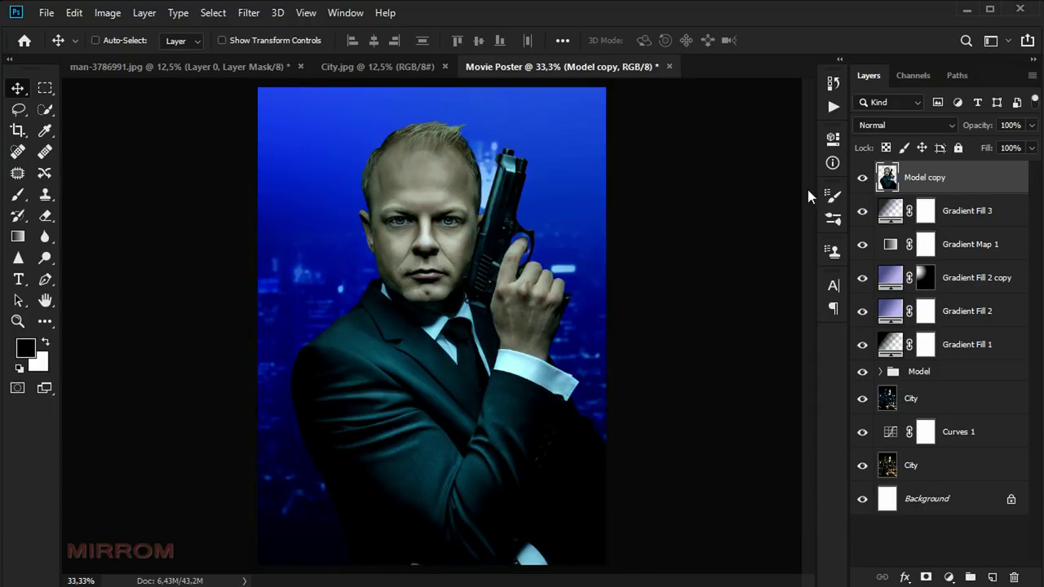
click(892, 127)
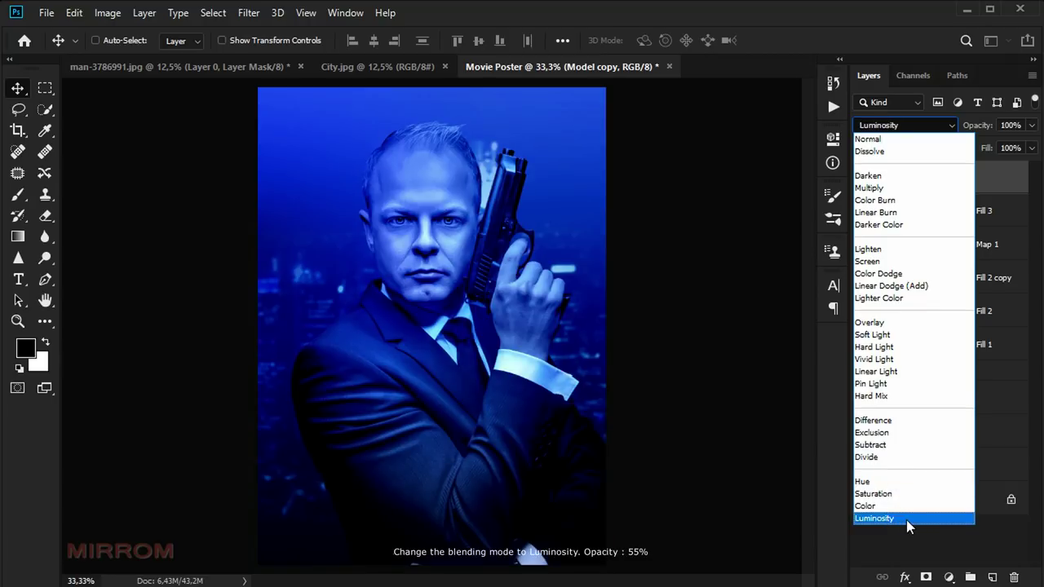
Set Model copy to Luminosity blending at 55% opacity.
click(906, 520)
click(1030, 129)
drag(1032, 144, 1007, 146)
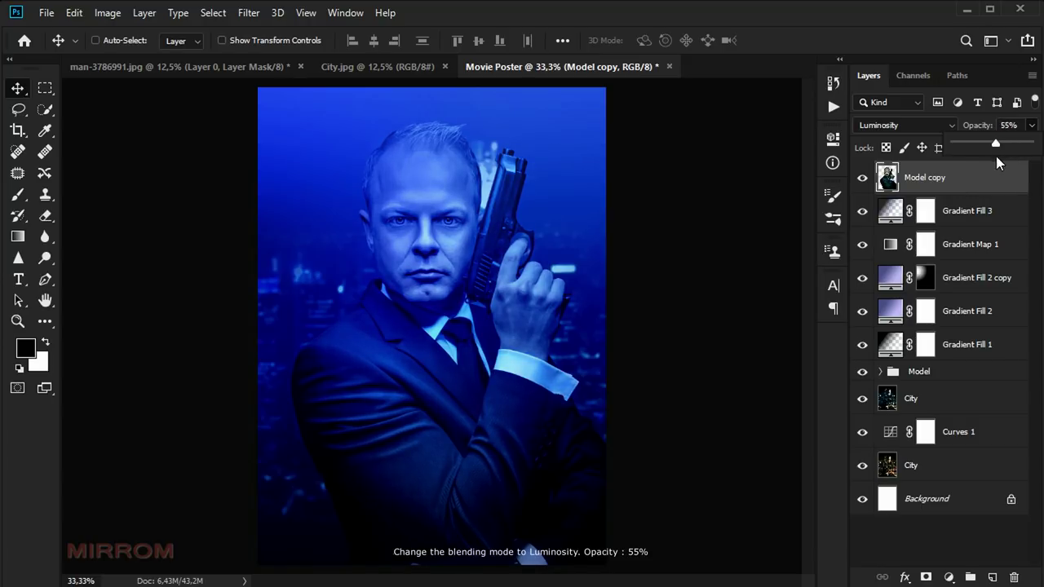
click(996, 156)
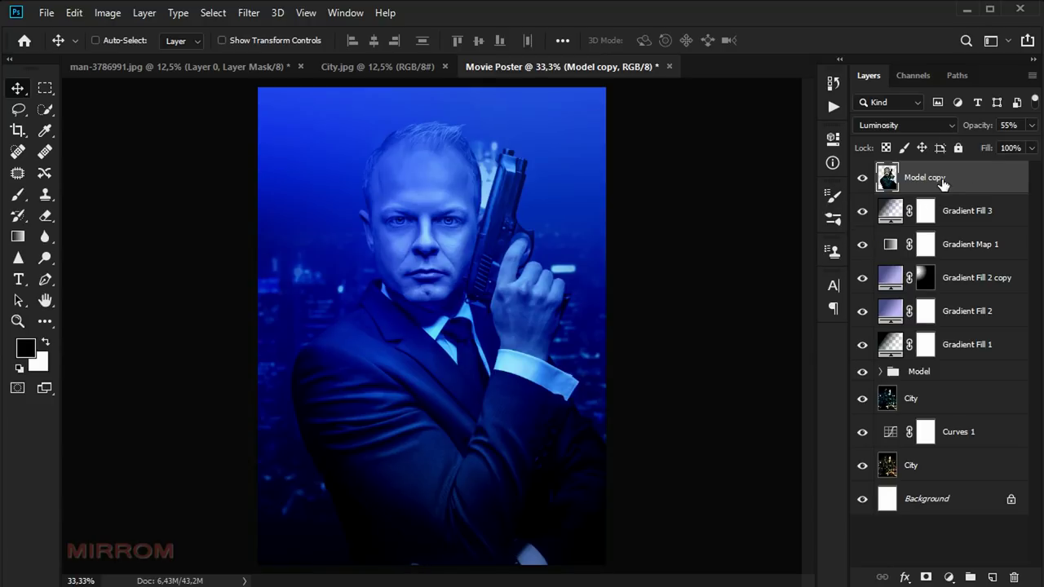
Add a layer mask and set up a black brush at size 700 and 78% opacity.
click(926, 577)
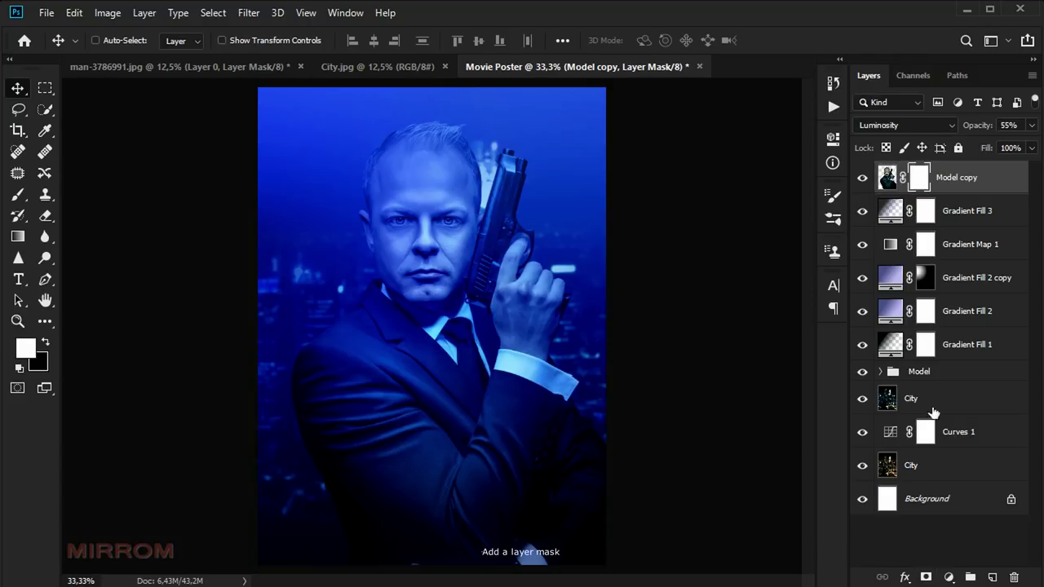
click(48, 347)
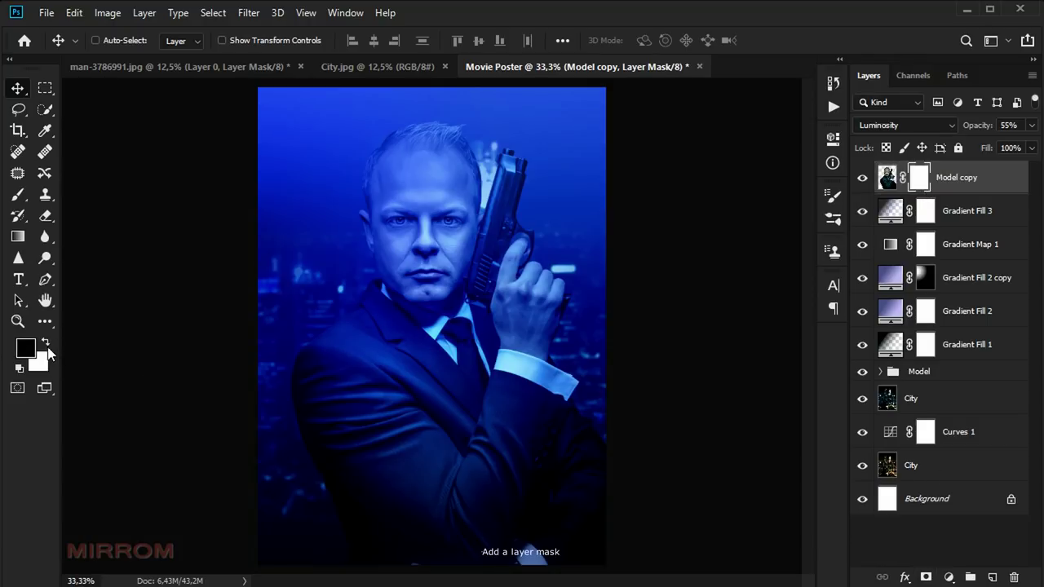
click(17, 194)
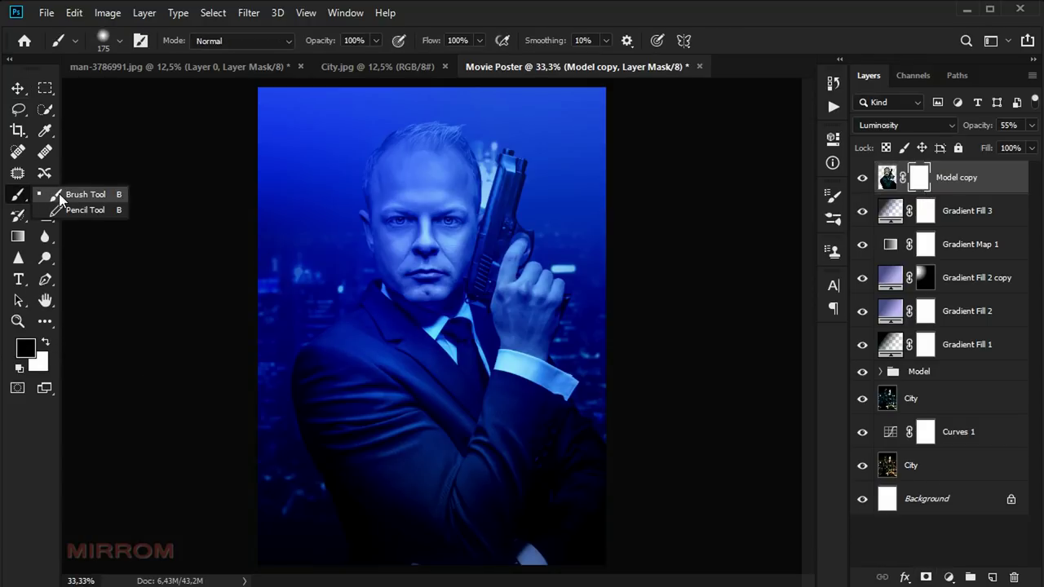
key(bracketright)
key(bracketright)
key(bracketright)
drag(376, 40, 471, 62)
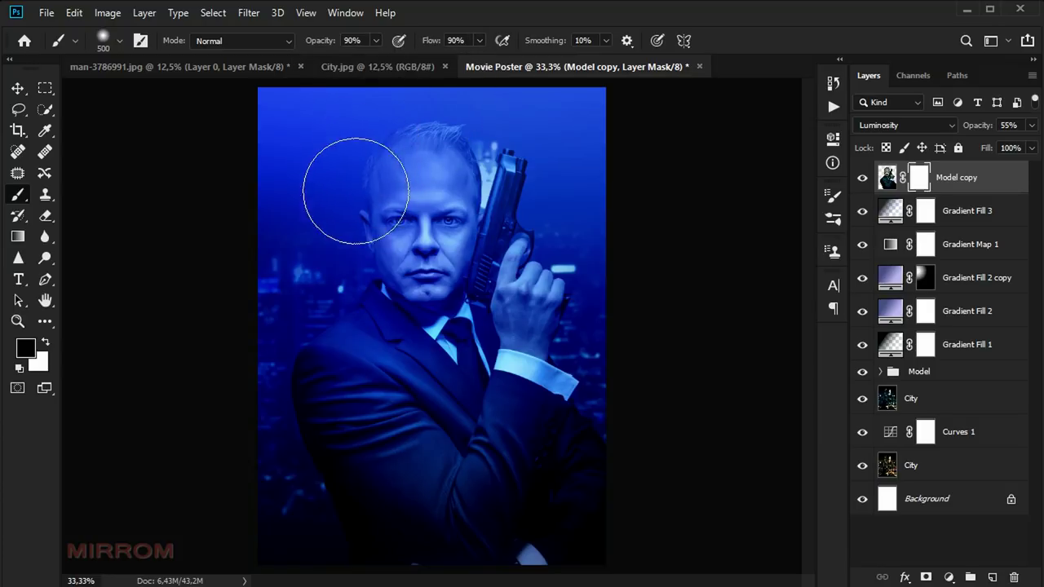
key(ctrl+z)
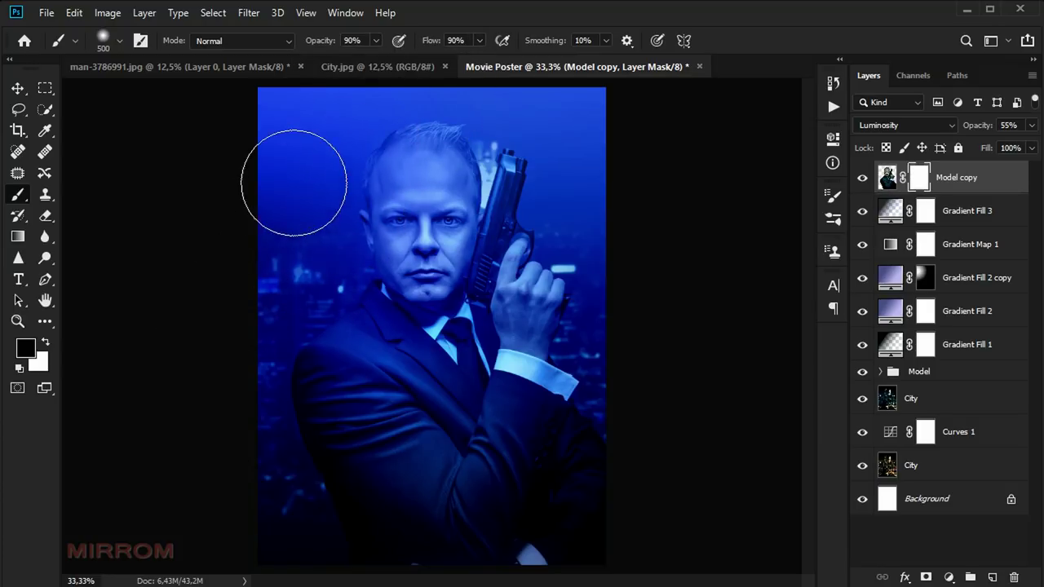
drag(376, 40, 360, 61)
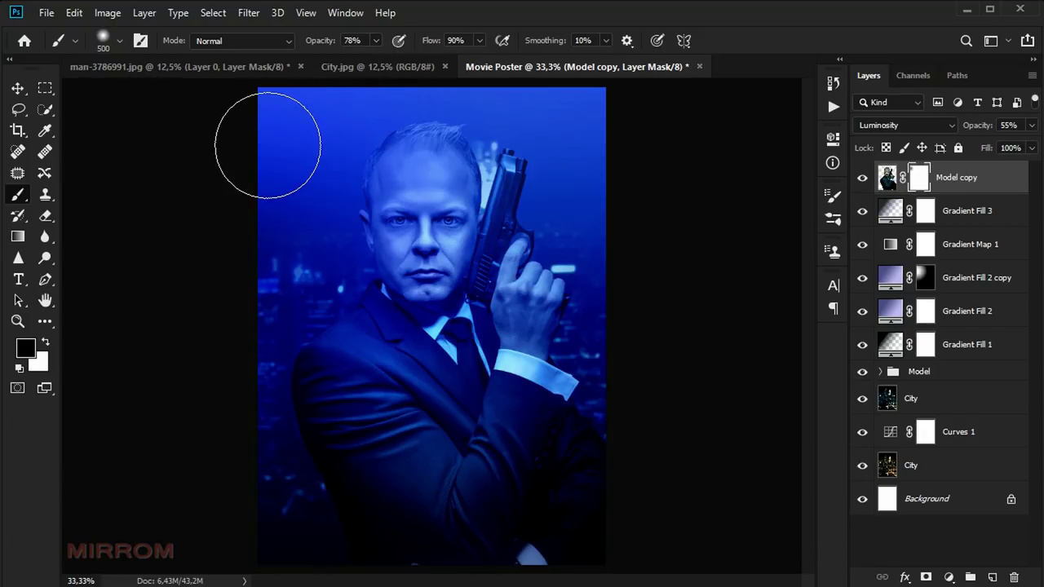
key(bracketright)
key(bracketright)
Paint the mask out along the poster's left edge and zoom in to check it.
mouse_move(313, 191)
mouse_down()
mouse_move(280, 443)
mouse_move(311, 159)
mouse_up()
key(bracketright)
key(bracketleft)
key(bracketleft)
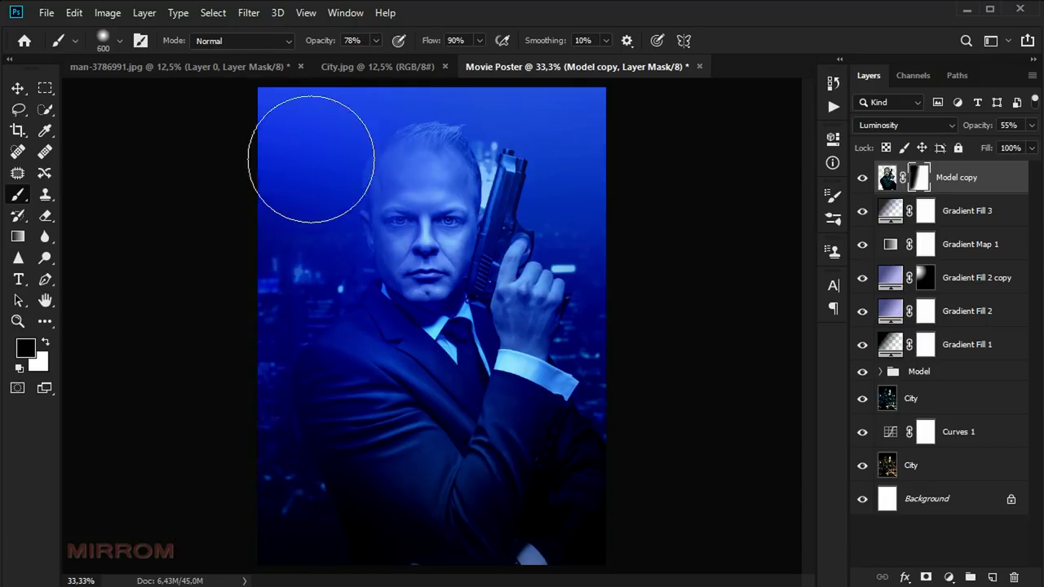
drag(270, 494, 280, 280)
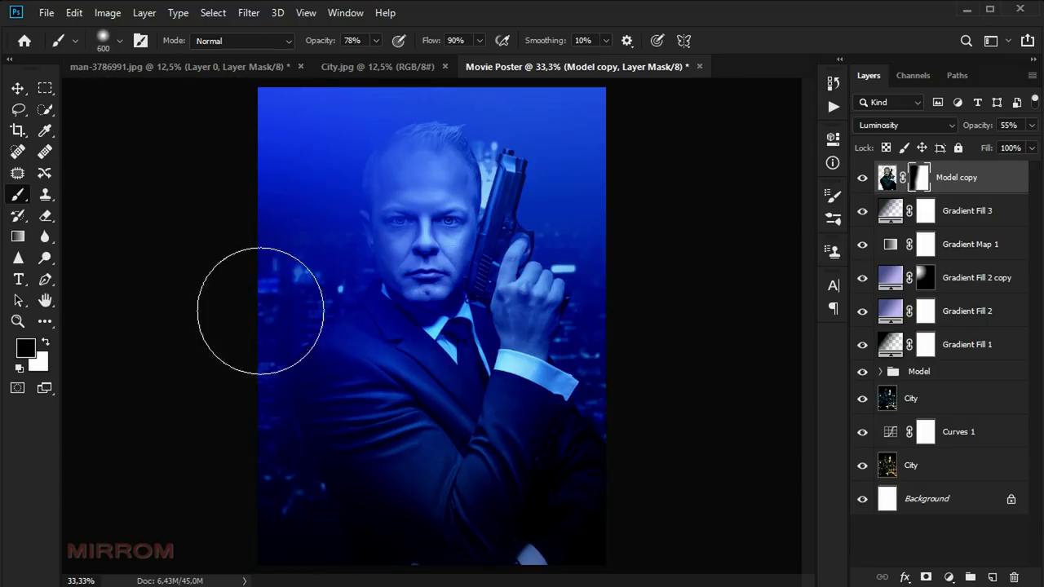
key(v)
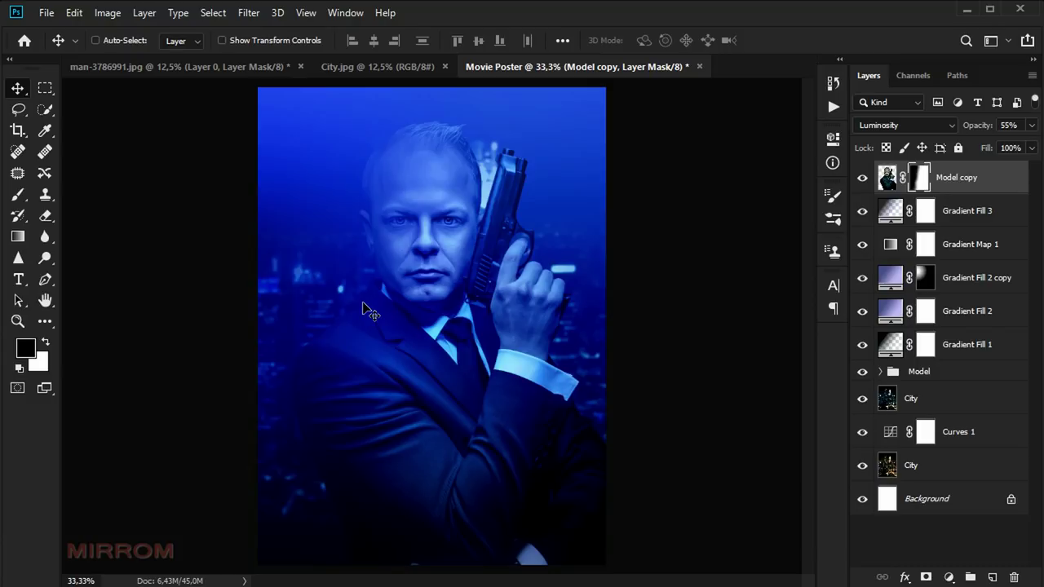
key(ctrl+plus)
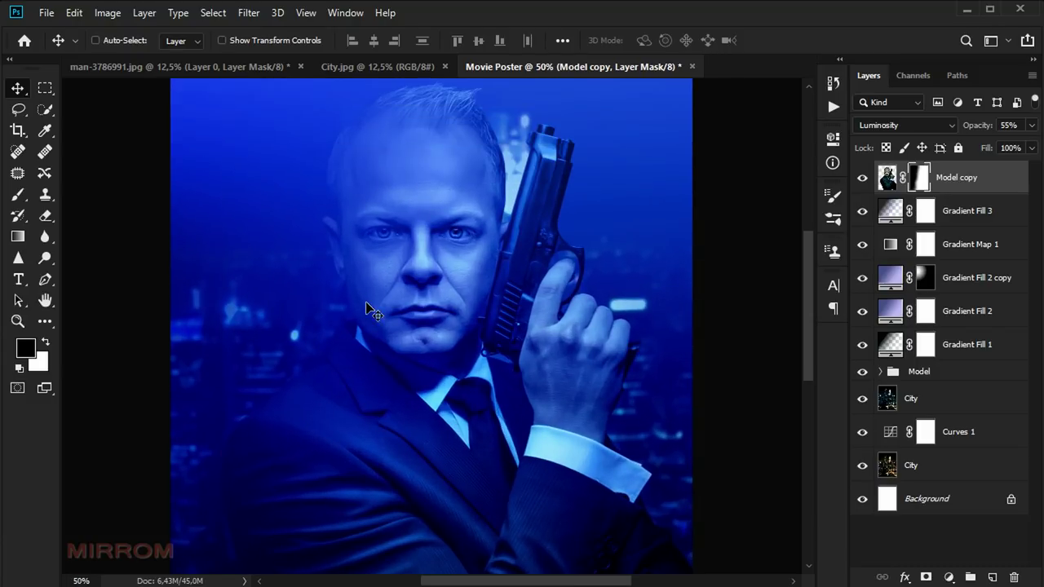
scroll(369, 310, down, 2)
key(ctrl+minus)
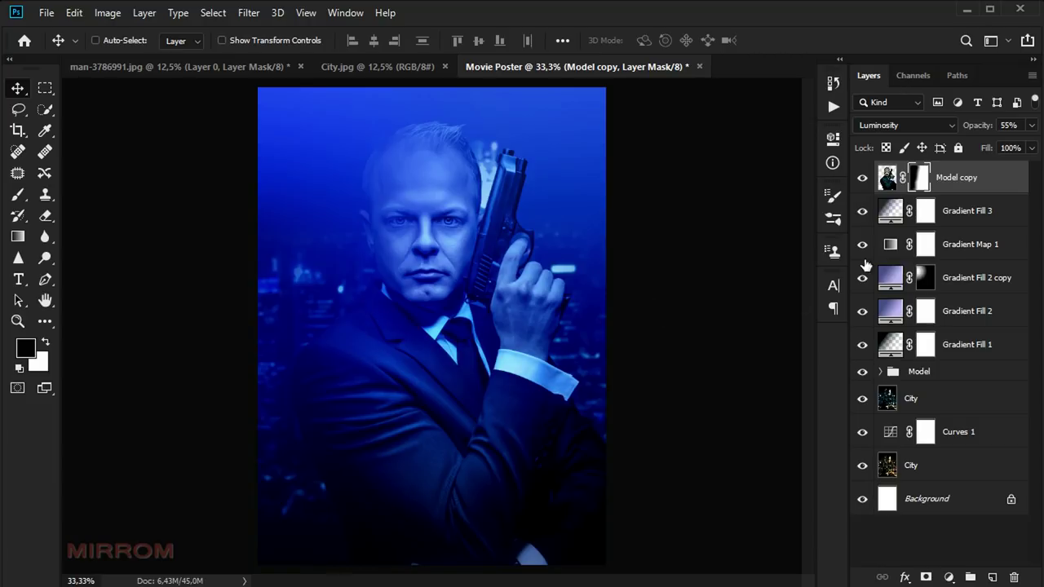
click(979, 191)
Add a Color Lookup 1 layer using the filmstock_50.3dl LUT and toggle it to compare.
click(949, 577)
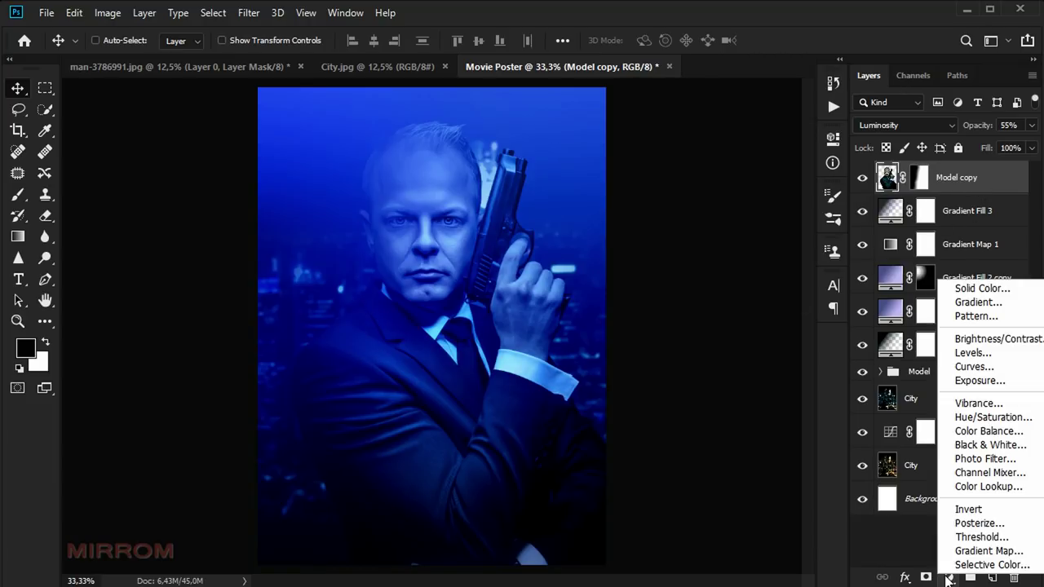
click(988, 487)
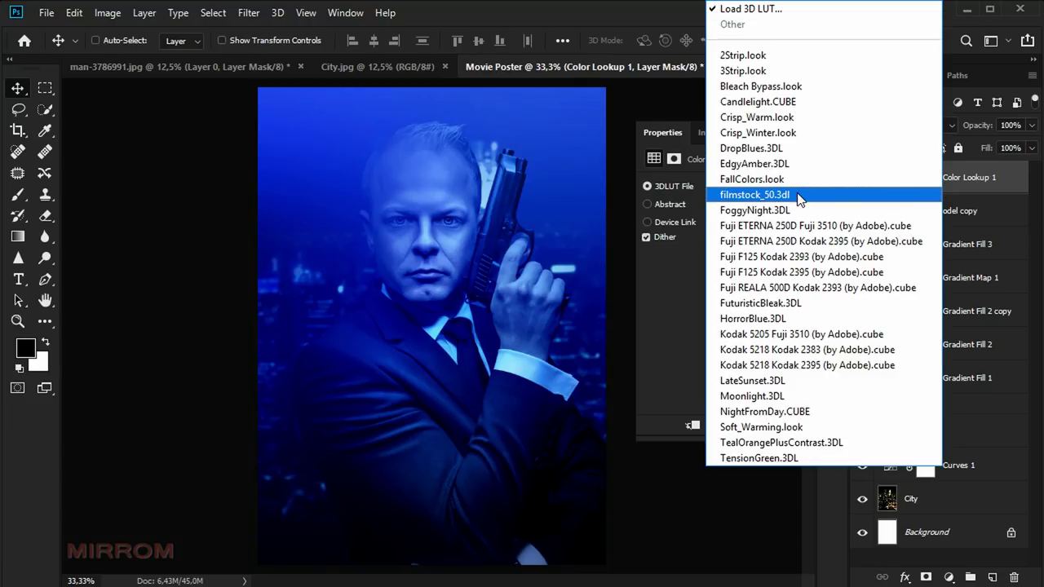
click(797, 195)
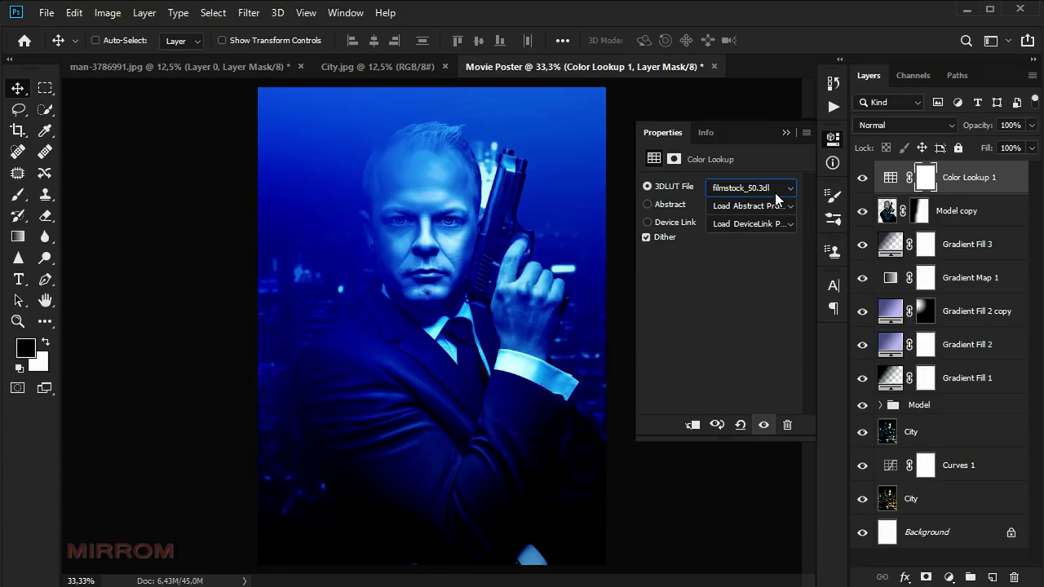
click(797, 195)
click(805, 197)
click(787, 132)
click(862, 178)
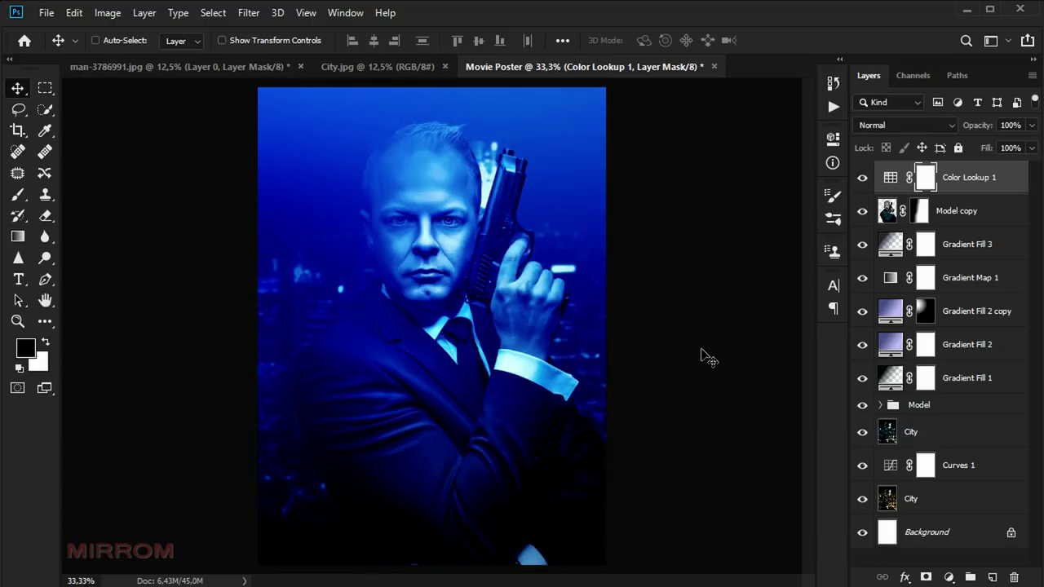
click(949, 577)
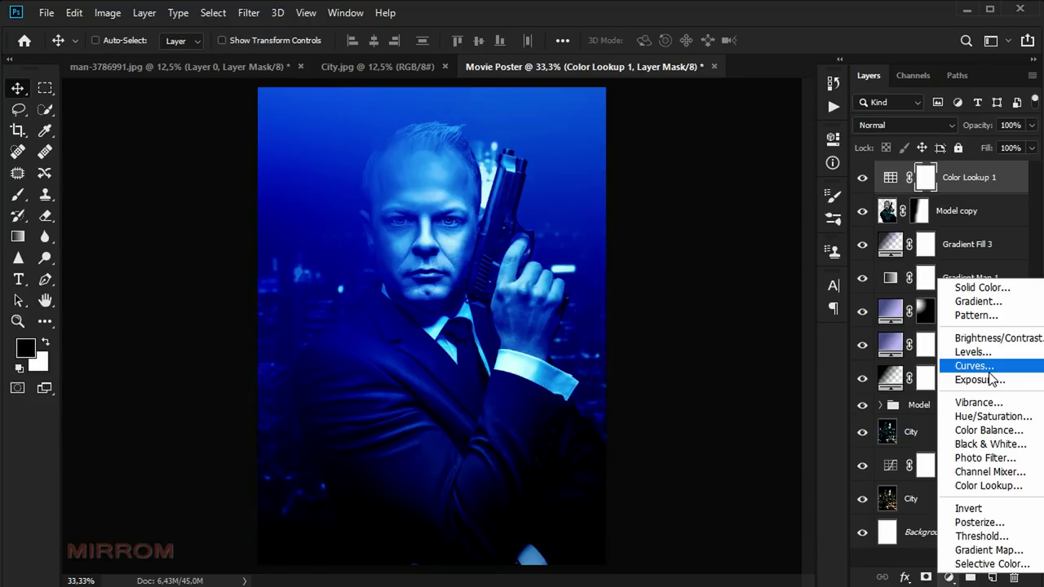
Add a Curves 2 layer that darkens midtones and pulls white input to 236, then compare.
click(990, 372)
drag(744, 269, 742, 283)
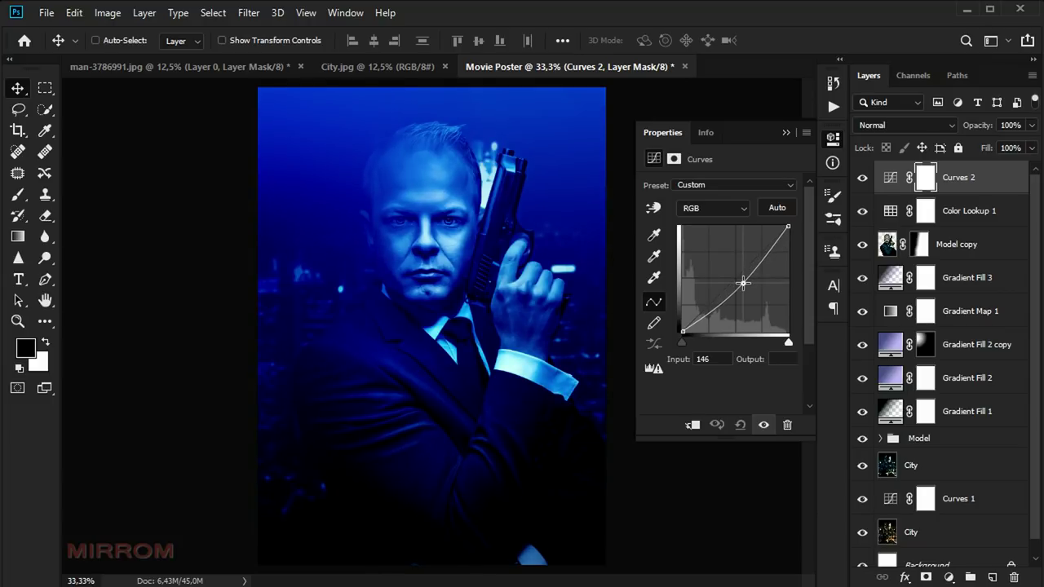
drag(743, 283, 750, 287)
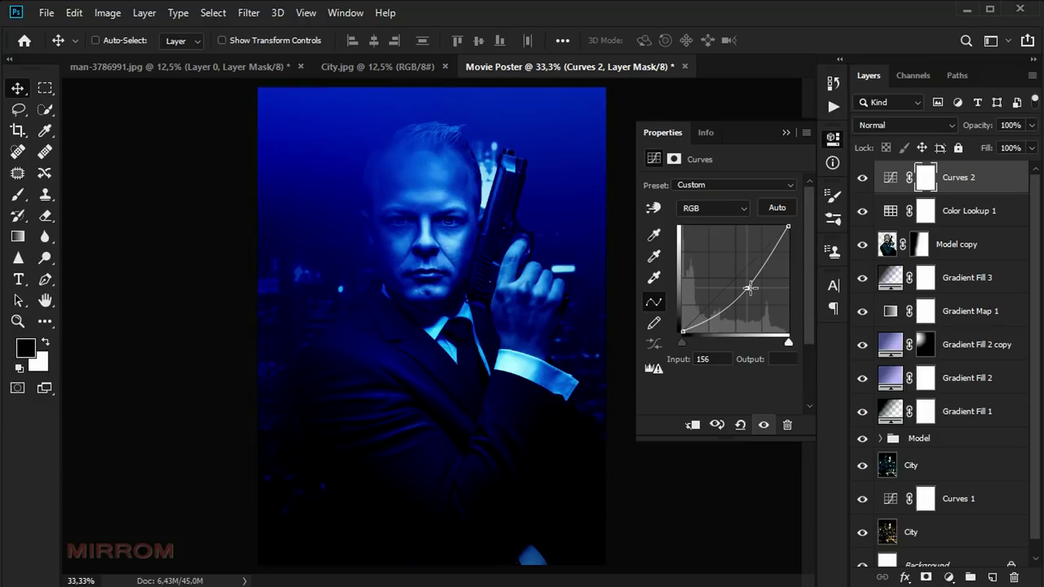
drag(789, 228, 783, 225)
drag(785, 342, 781, 347)
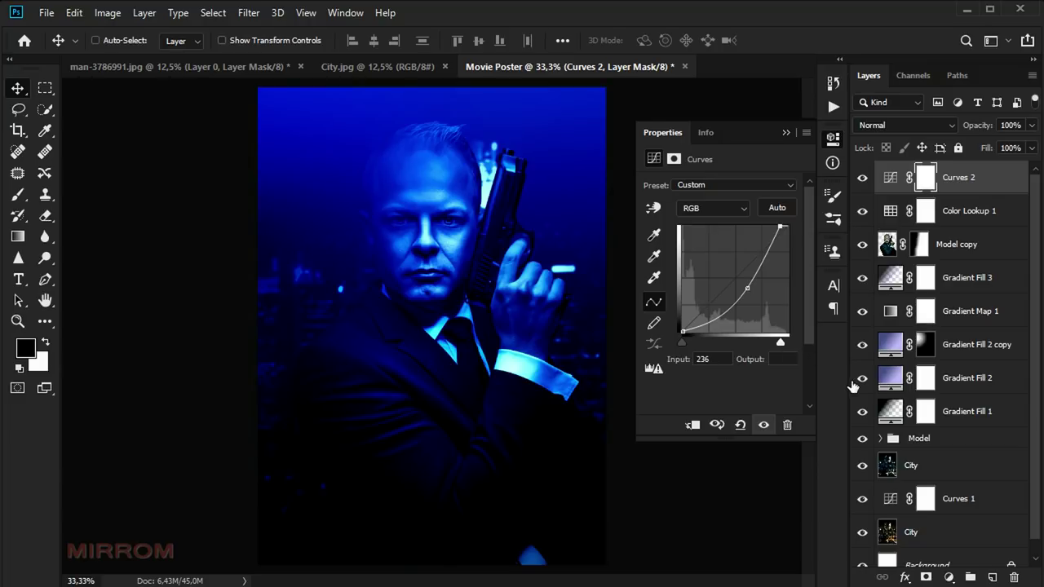
click(764, 425)
click(787, 132)
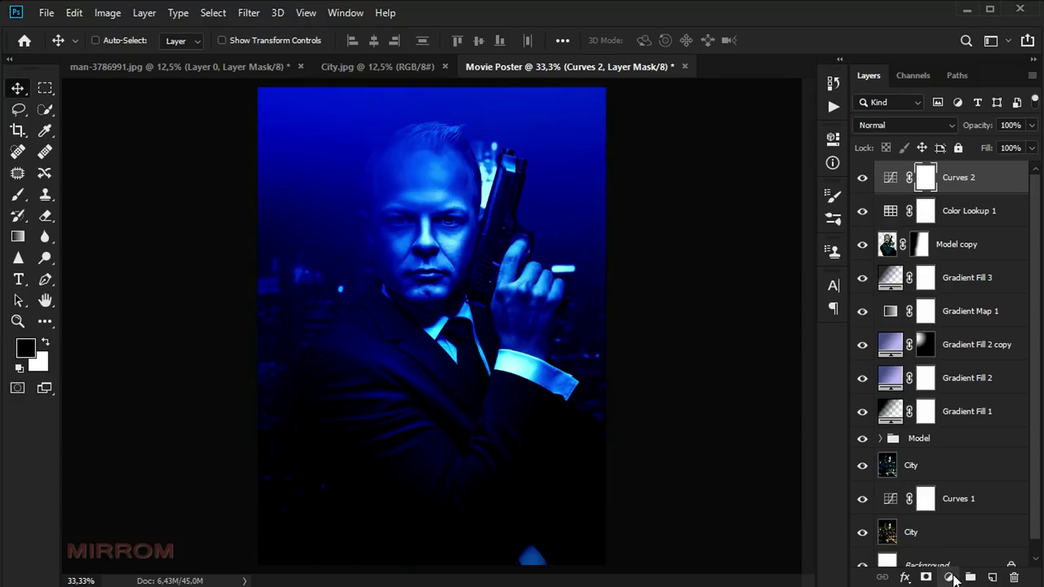
click(949, 578)
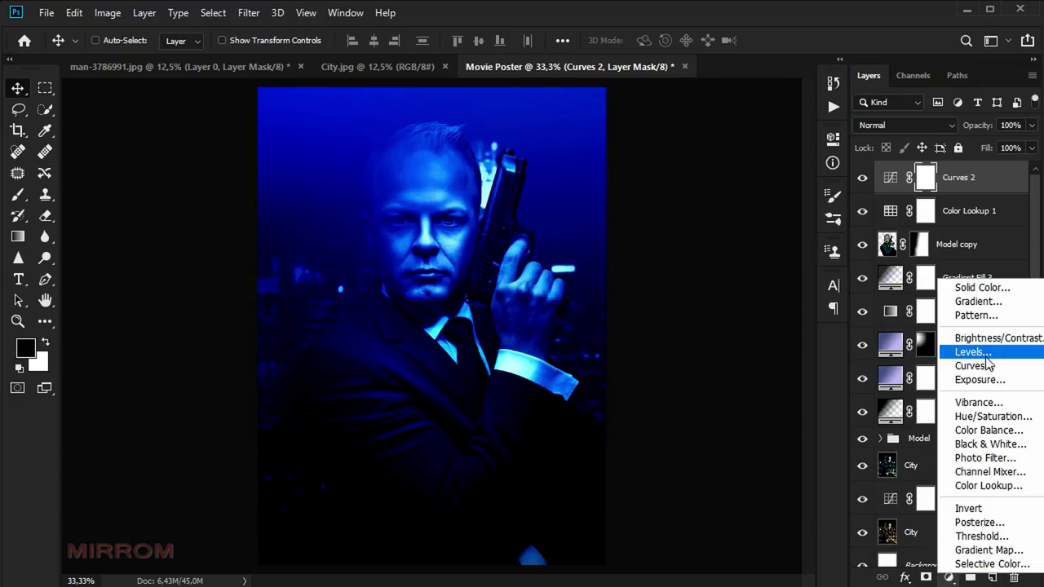
Add a Levels 1 layer with midtones 0.94, input white 230 and output white 229.
click(987, 359)
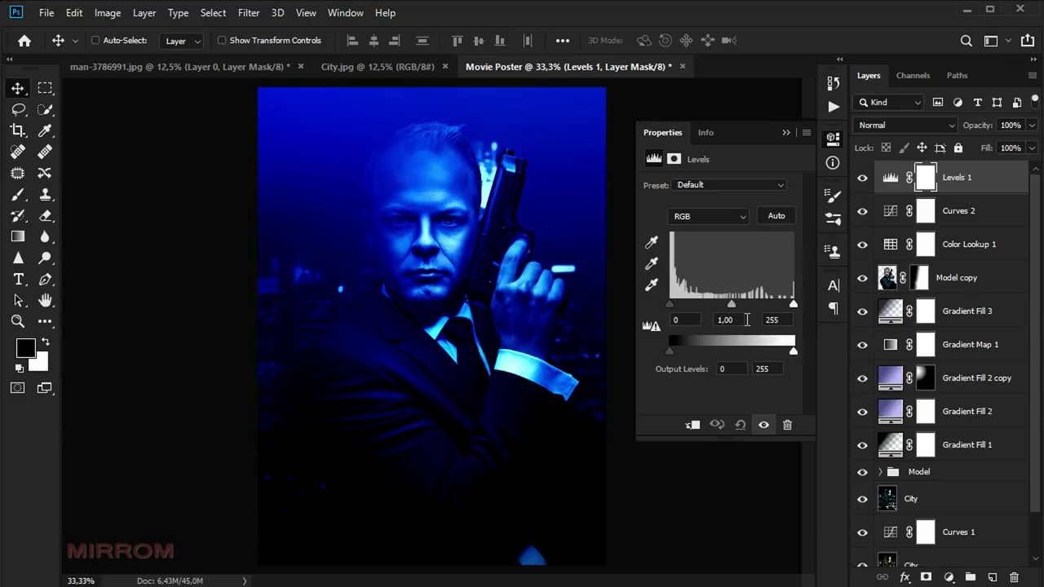
drag(732, 304, 735, 304)
drag(794, 304, 783, 305)
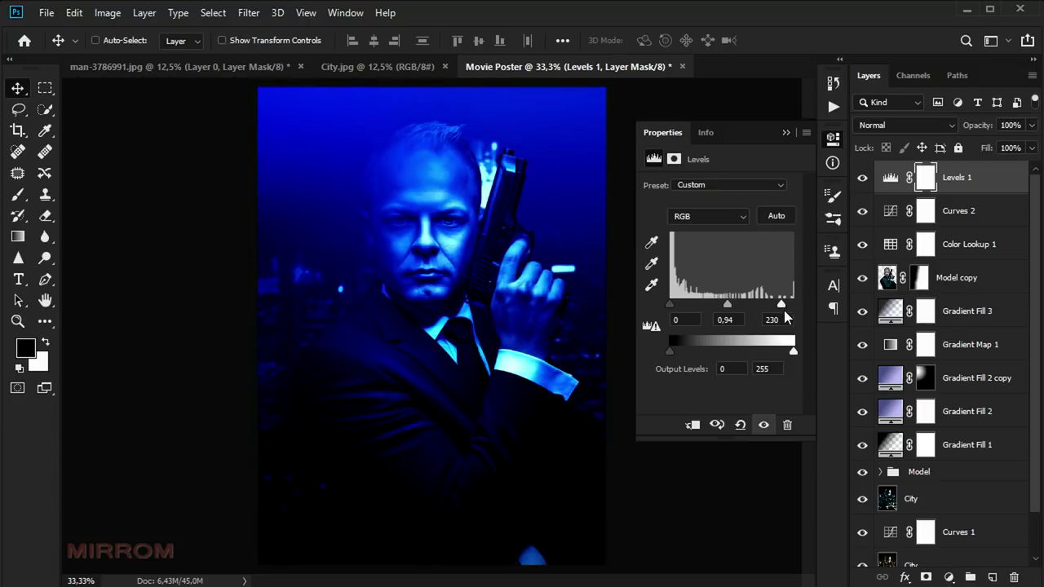
drag(793, 350, 785, 351)
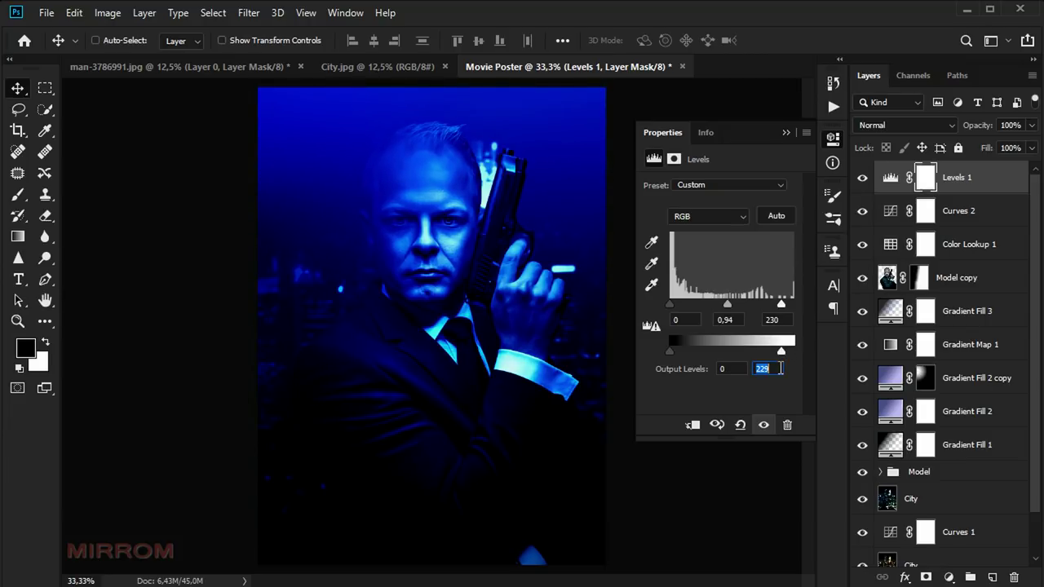
click(764, 424)
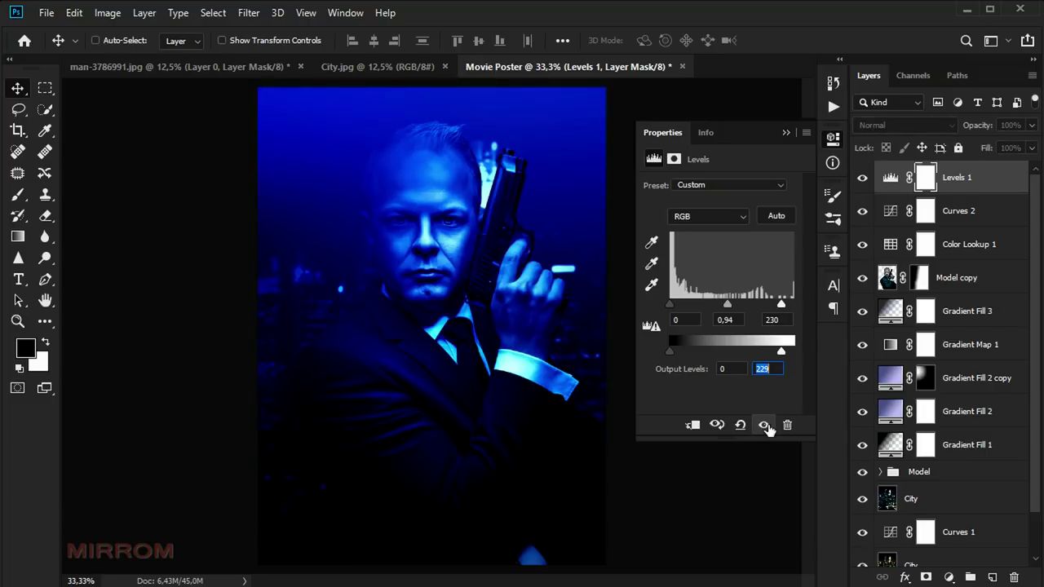
click(786, 132)
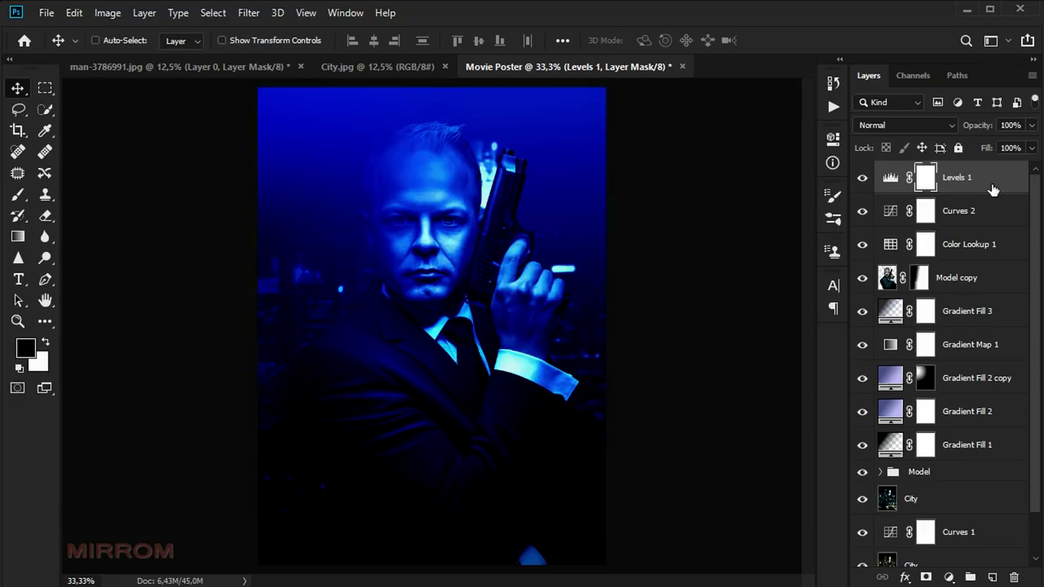
Stamp all visible layers into a new merged Layer 2 and apply Camera Raw Filter to it.
key(ctrl+shift+alt+e)
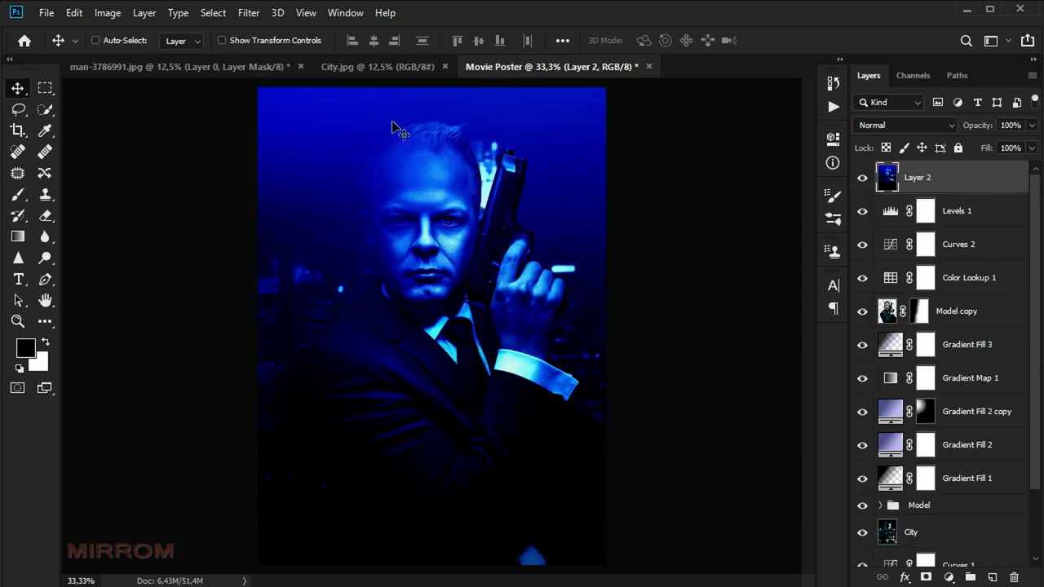
click(249, 13)
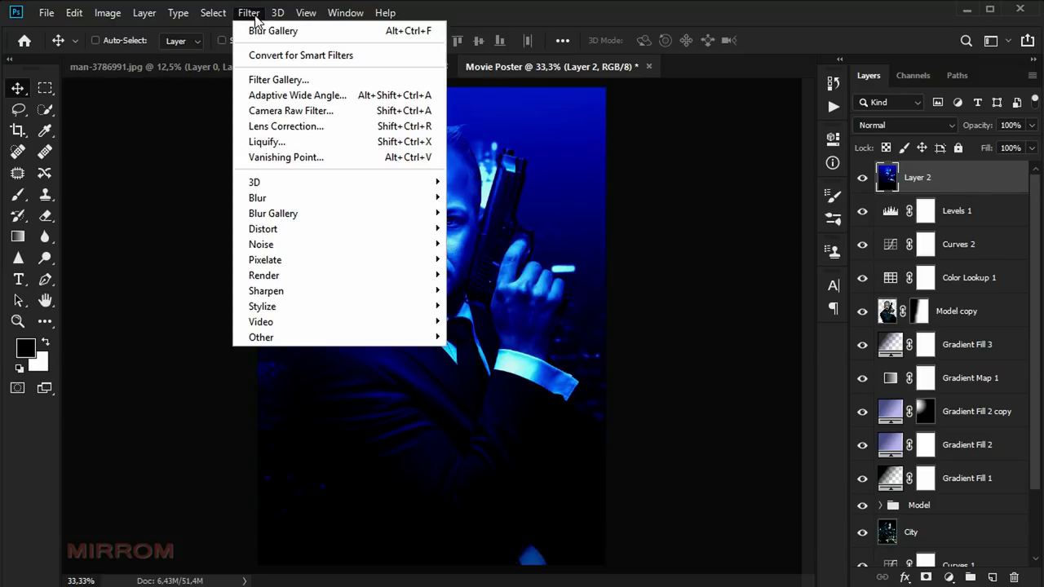
click(353, 115)
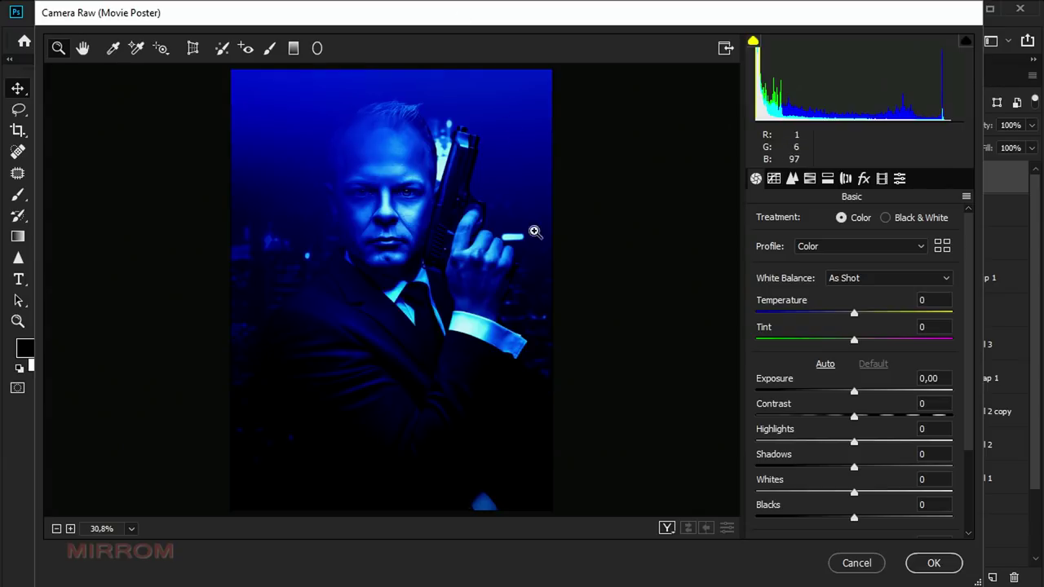
Grade Layer 2 with Contrast +10, Highlights -48, Shadows +18, Whites +40, Clarity -57.
scroll(967, 282, down, 1)
drag(967, 282, 968, 350)
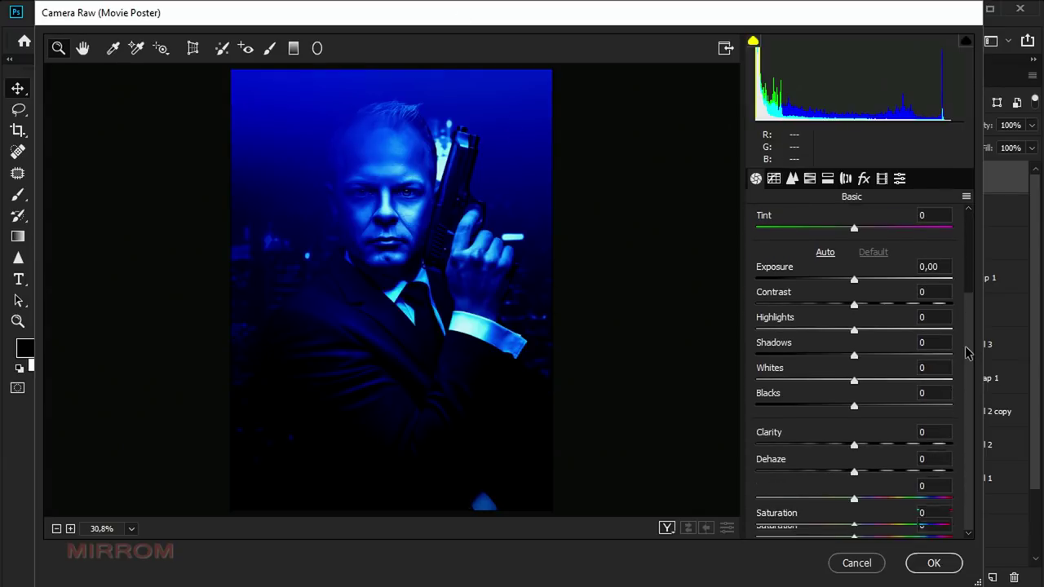
mouse_move(855, 305)
mouse_down()
mouse_move(866, 306)
mouse_move(830, 330)
mouse_move(806, 329)
mouse_up()
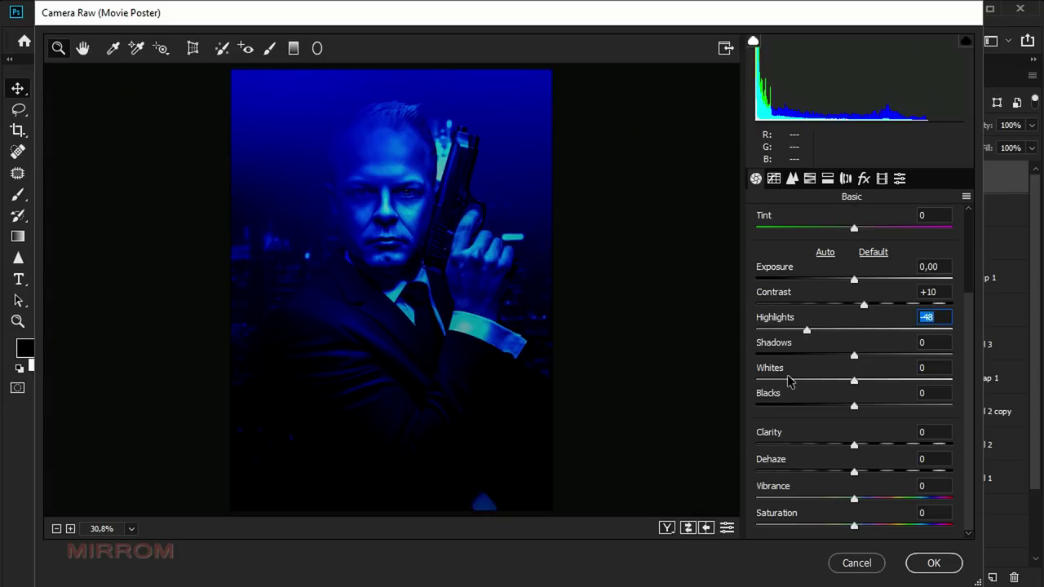
mouse_move(855, 355)
mouse_down()
mouse_move(873, 357)
mouse_move(879, 380)
mouse_move(895, 382)
mouse_up()
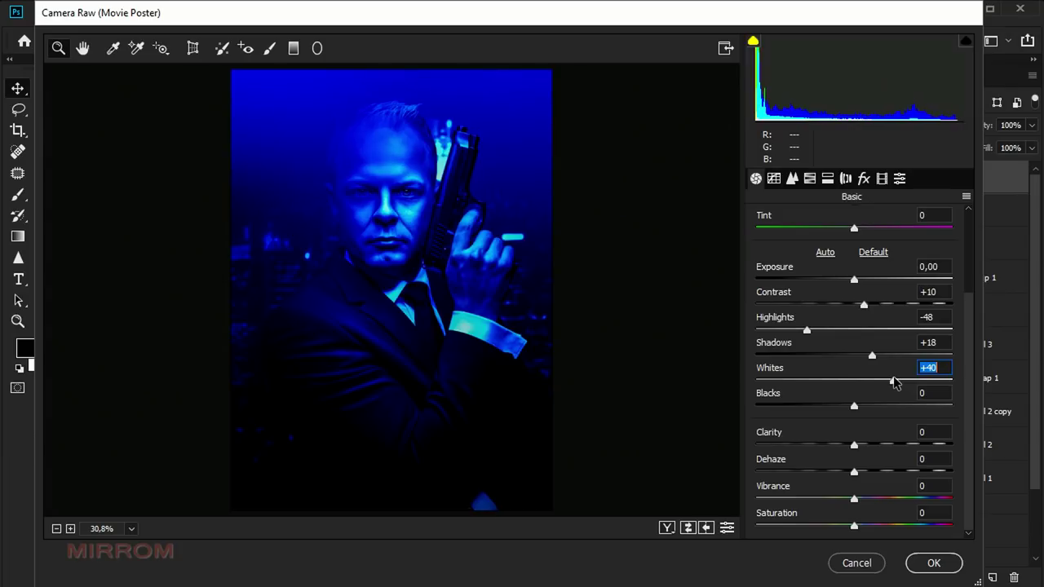
mouse_move(854, 445)
mouse_down()
mouse_move(865, 444)
mouse_move(804, 446)
mouse_up()
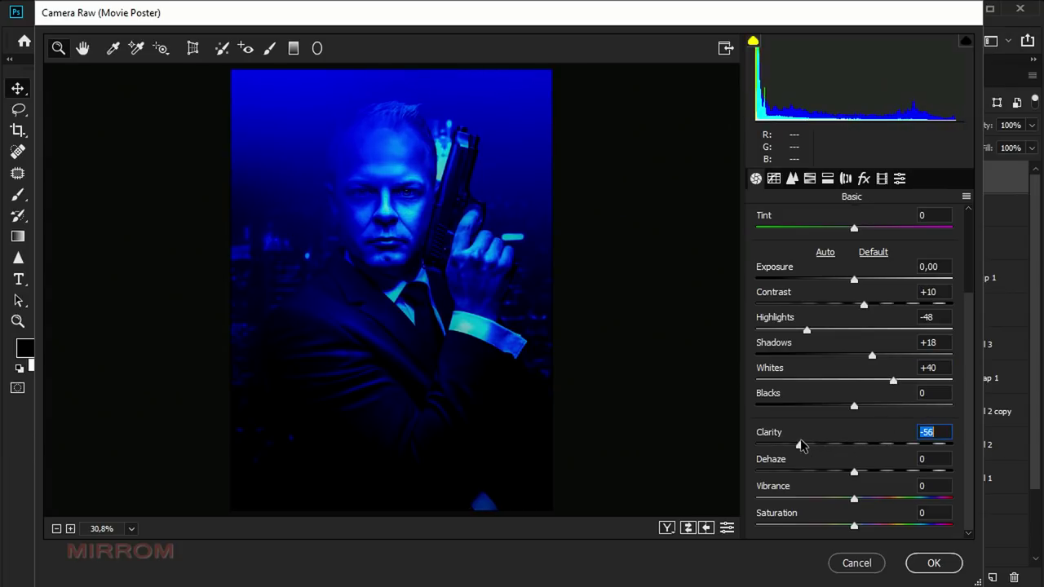
scroll(966, 389, up, 2)
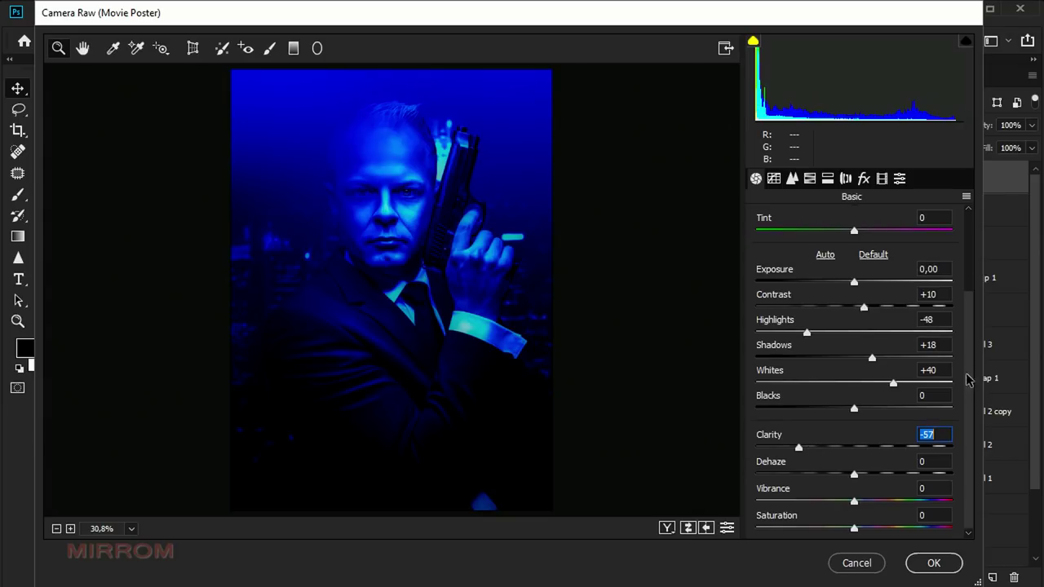
click(933, 563)
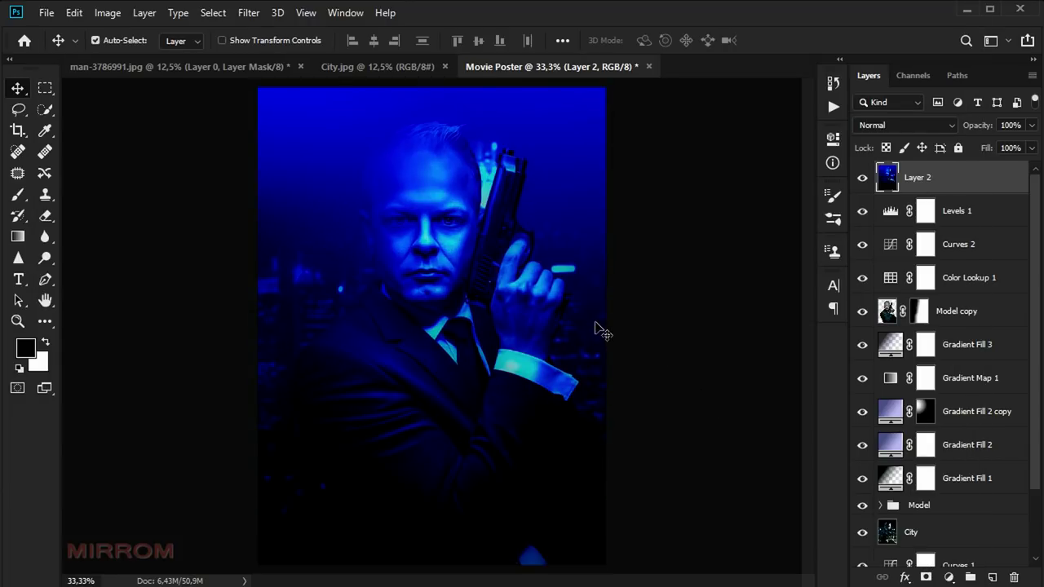
ctrl+click(454, 222)
ctrl+click(424, 204)
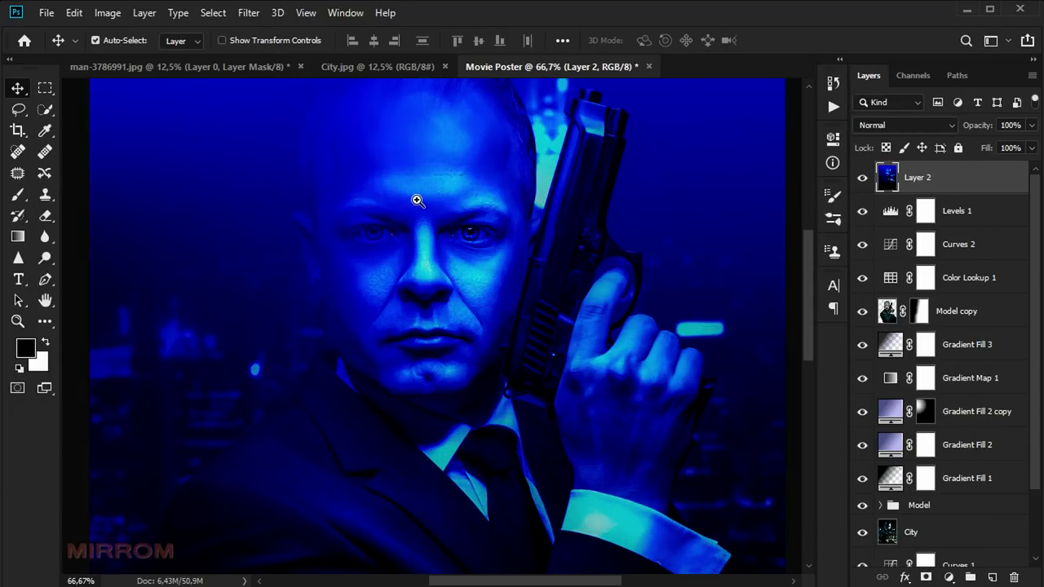
scroll(501, 249, down, 1)
scroll(501, 249, down, 1)
scroll(501, 249, down, 2)
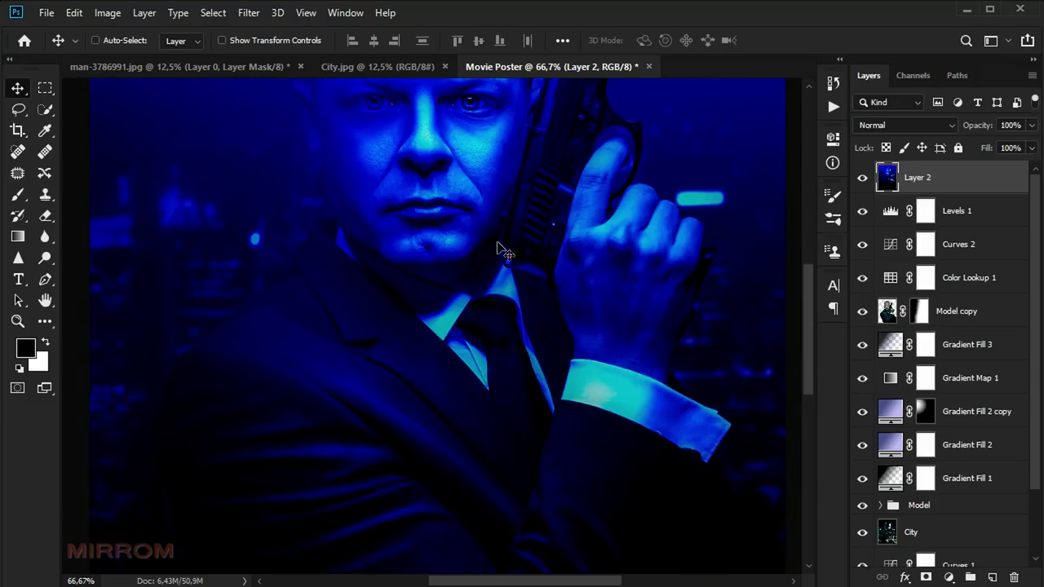
scroll(500, 250, down, 5)
scroll(493, 246, up, 6)
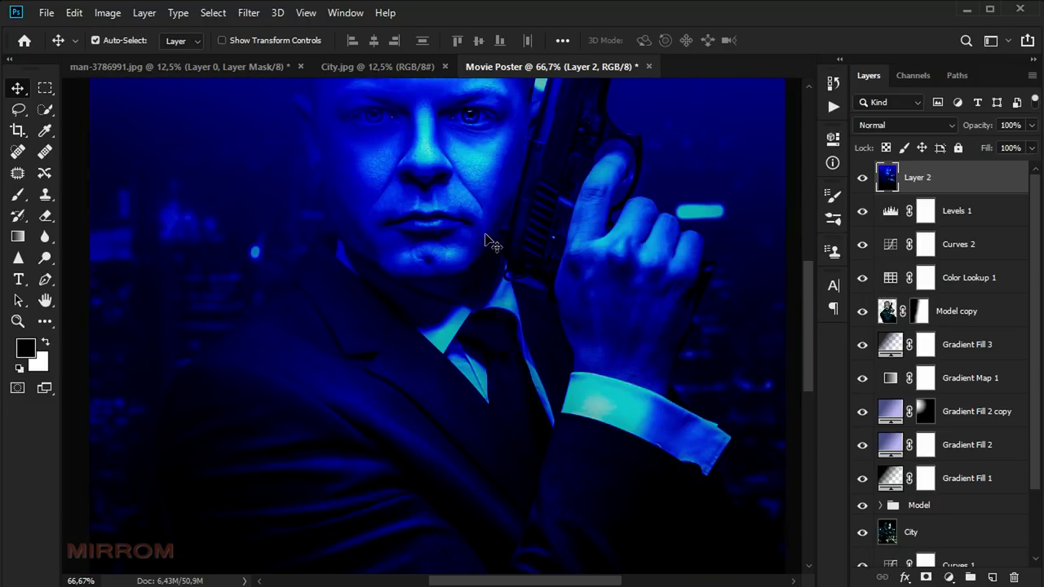
key(ctrl+minus)
key(ctrl+minus)
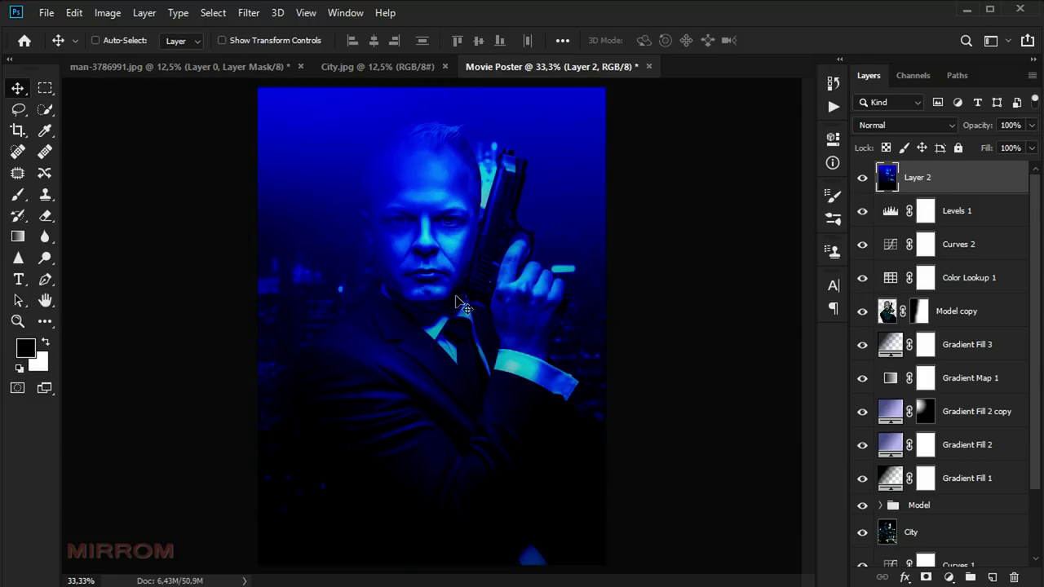
Create a white MIKEGUN text layer on the poster.
click(46, 343)
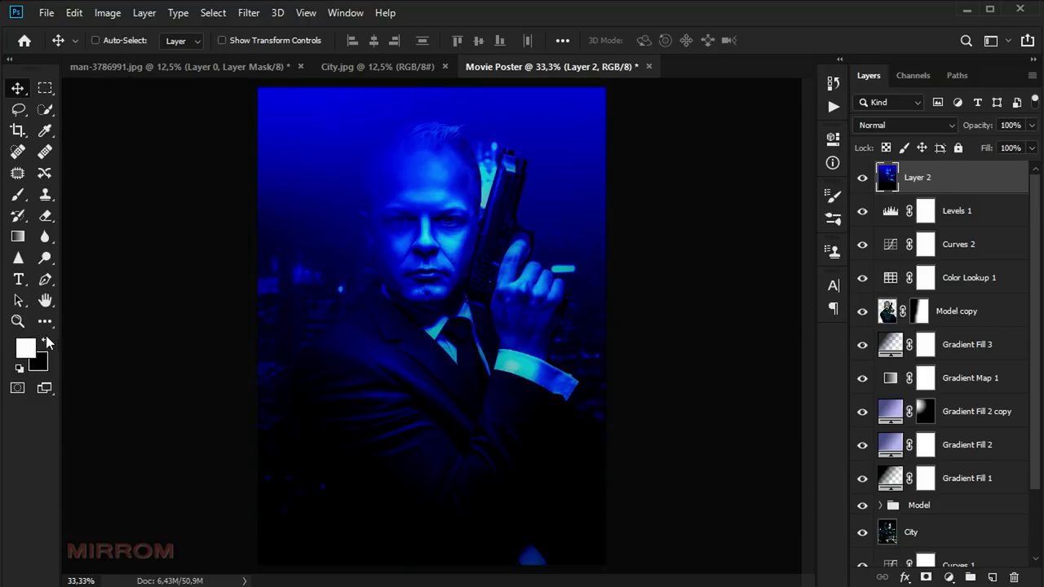
click(19, 281)
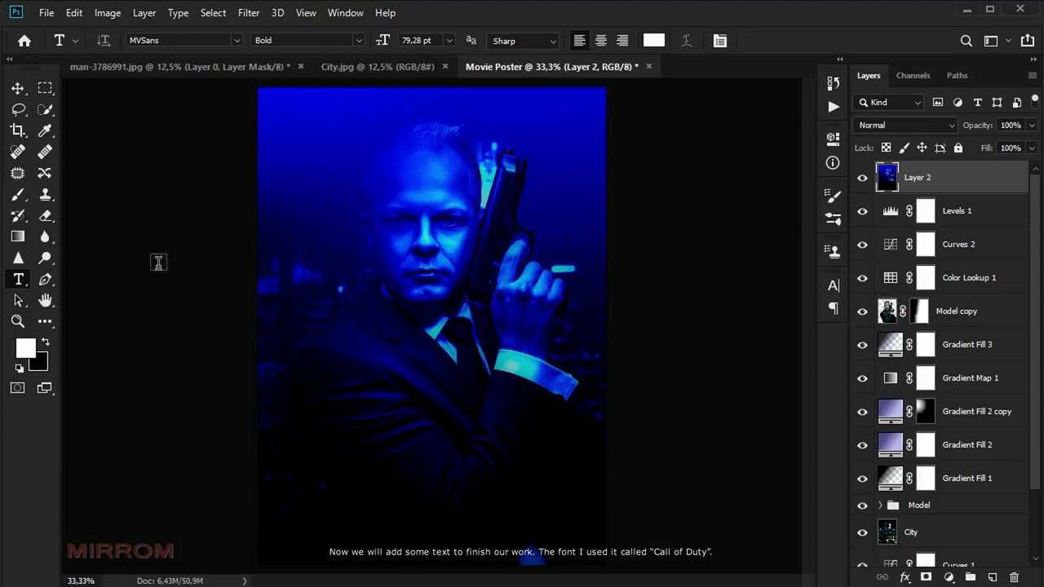
click(720, 40)
mouse_move(764, 270)
mouse_down()
mouse_move(758, 244)
mouse_move(761, 270)
mouse_up()
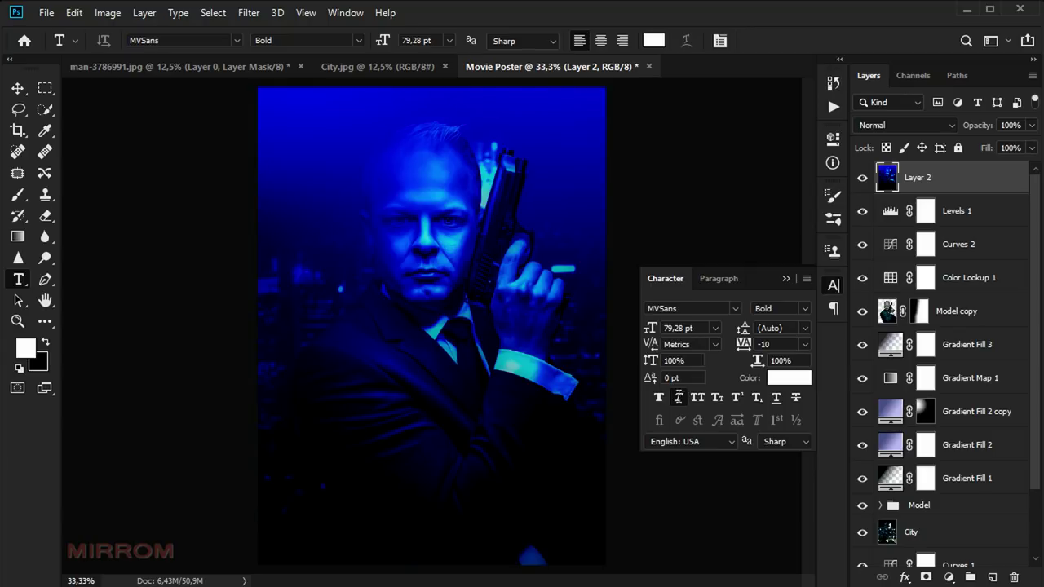
click(380, 394)
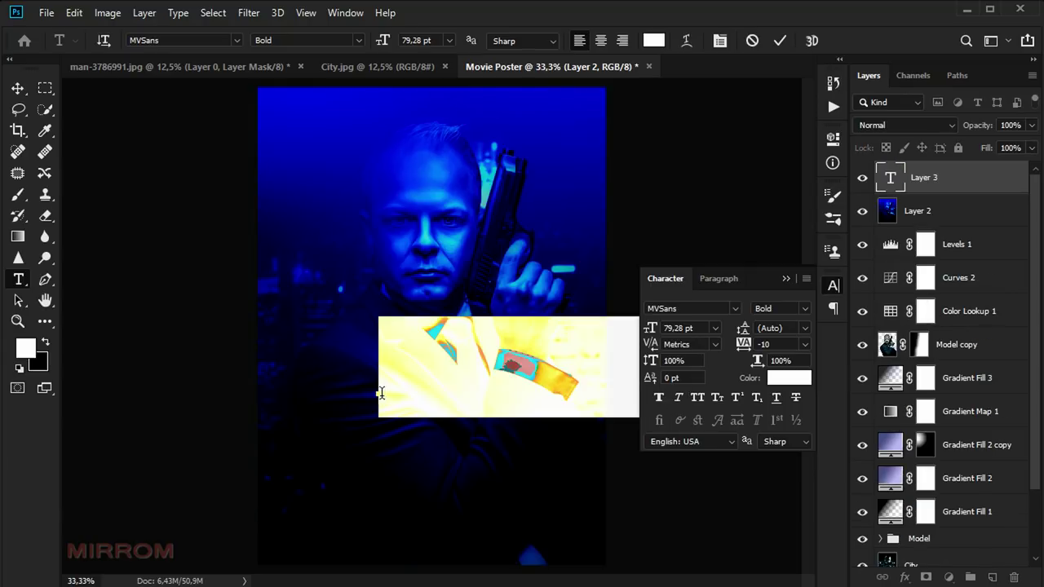
key(BackSpace)
text(M)
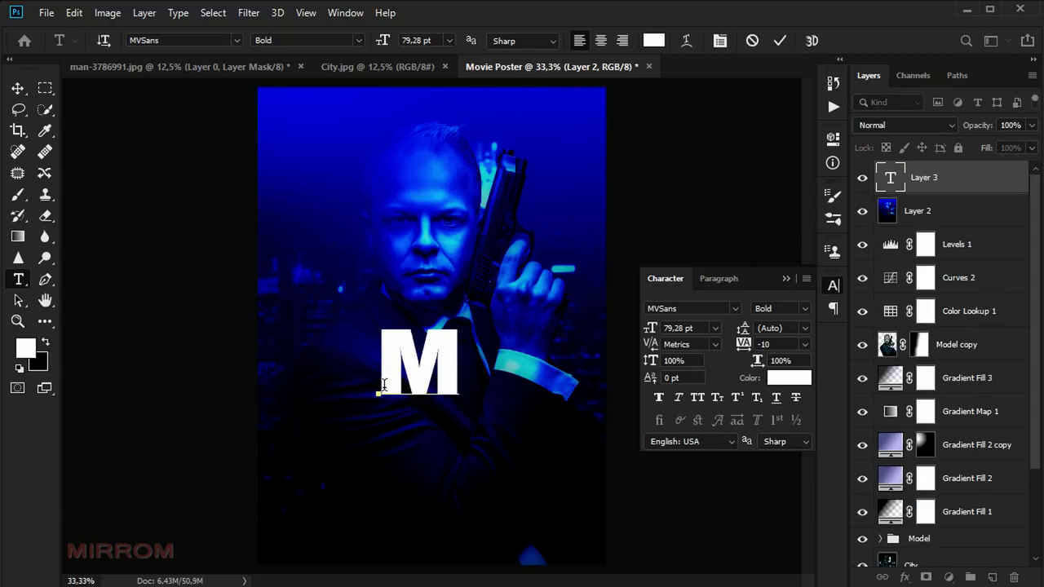
text(IKE)
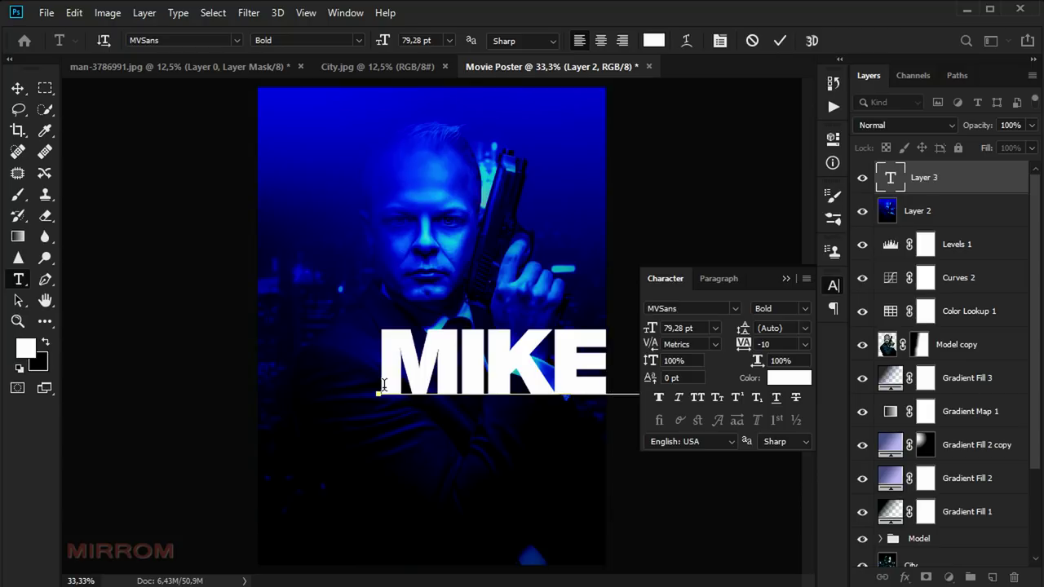
click(780, 40)
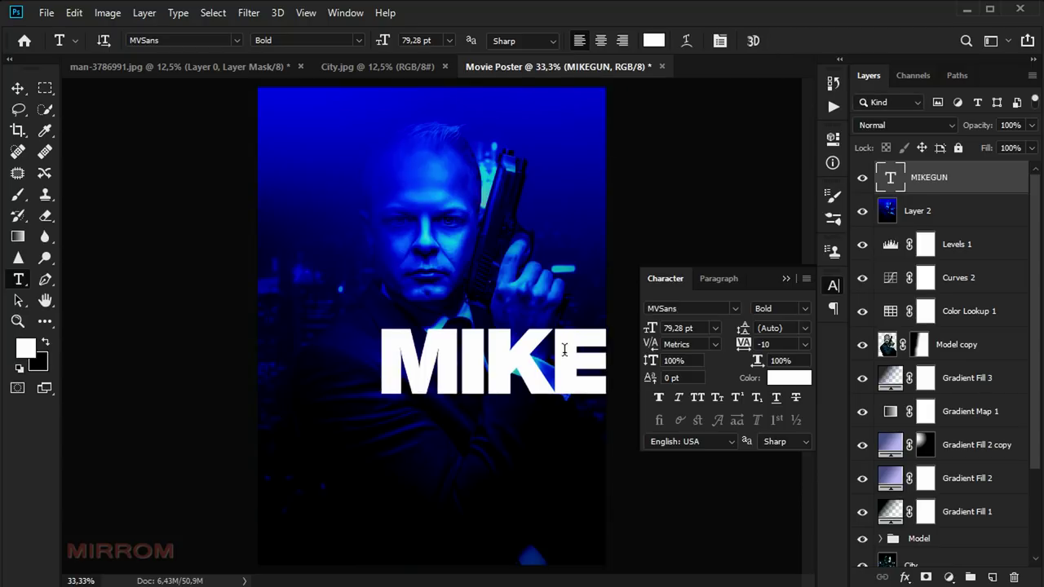
Left-align the title, shrink it to 55.28 pt and move it onto the lower poster.
key(v)
drag(560, 361, 451, 437)
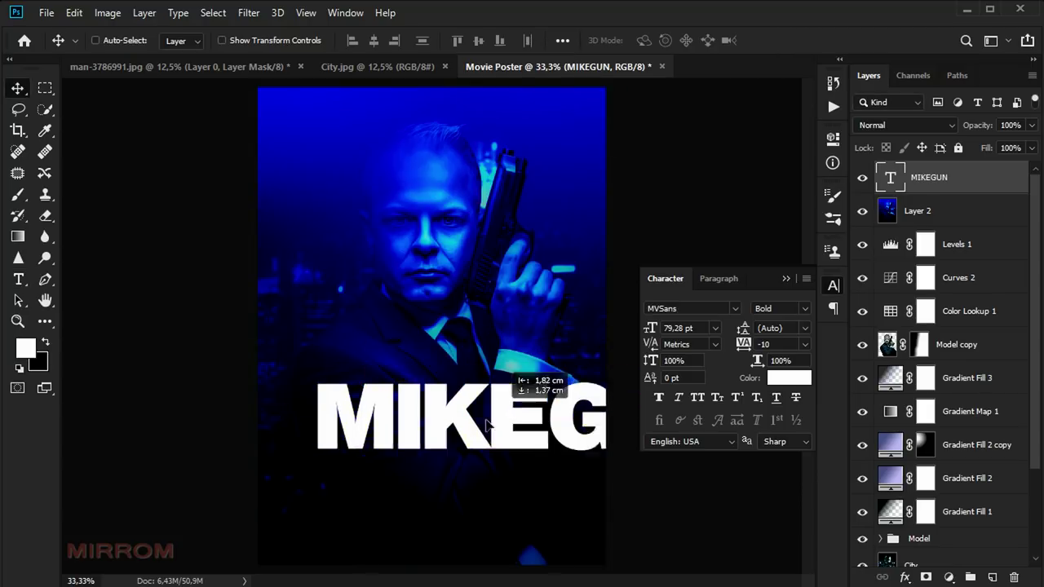
click(719, 279)
click(677, 307)
click(669, 279)
drag(407, 425, 496, 426)
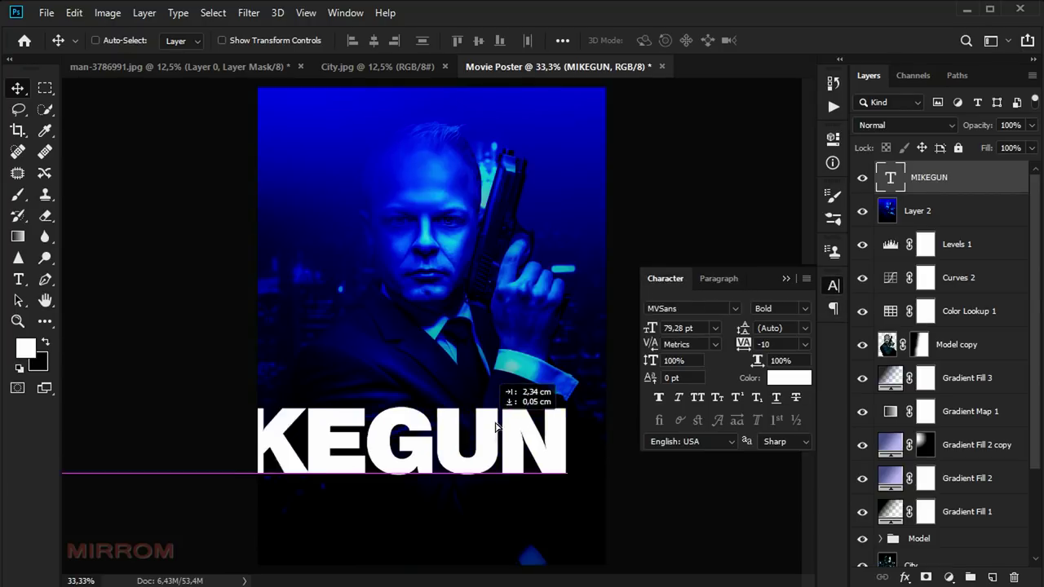
drag(651, 328, 632, 328)
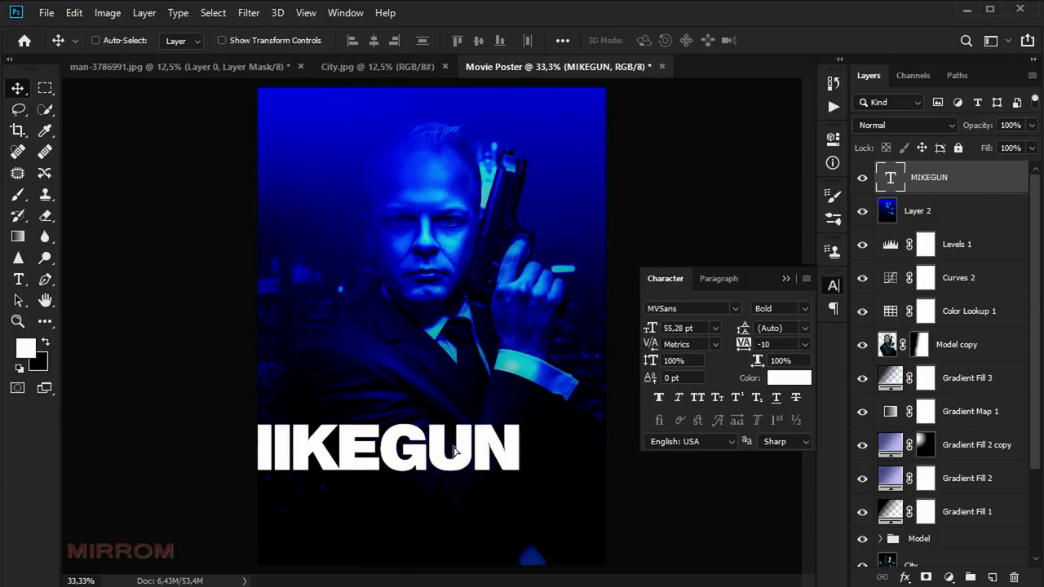
drag(455, 451, 518, 464)
Set the title in Call Of Ops Duty with tracking 25 and recentre it.
click(735, 309)
text(Candara)
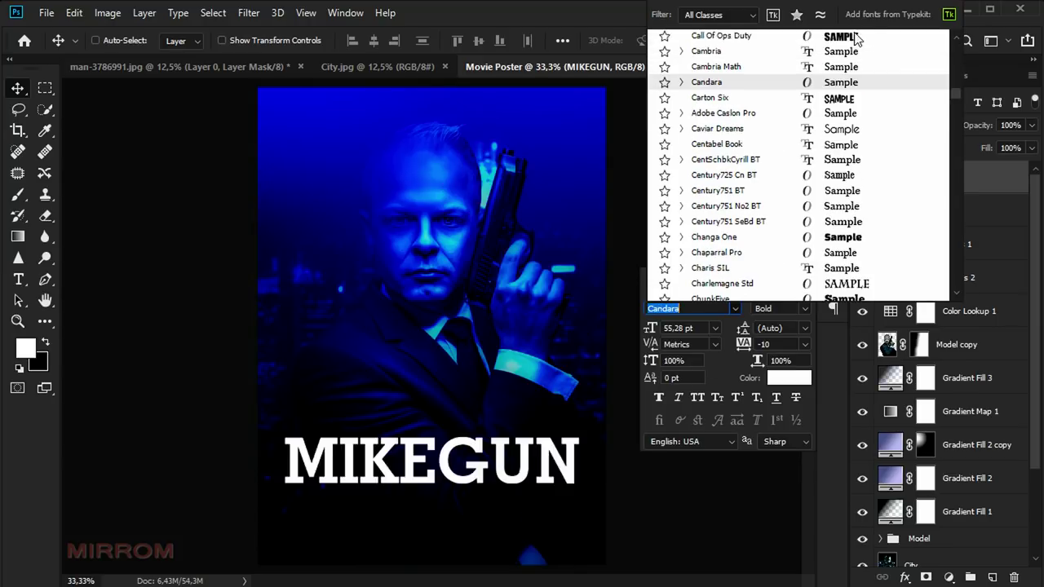
click(853, 36)
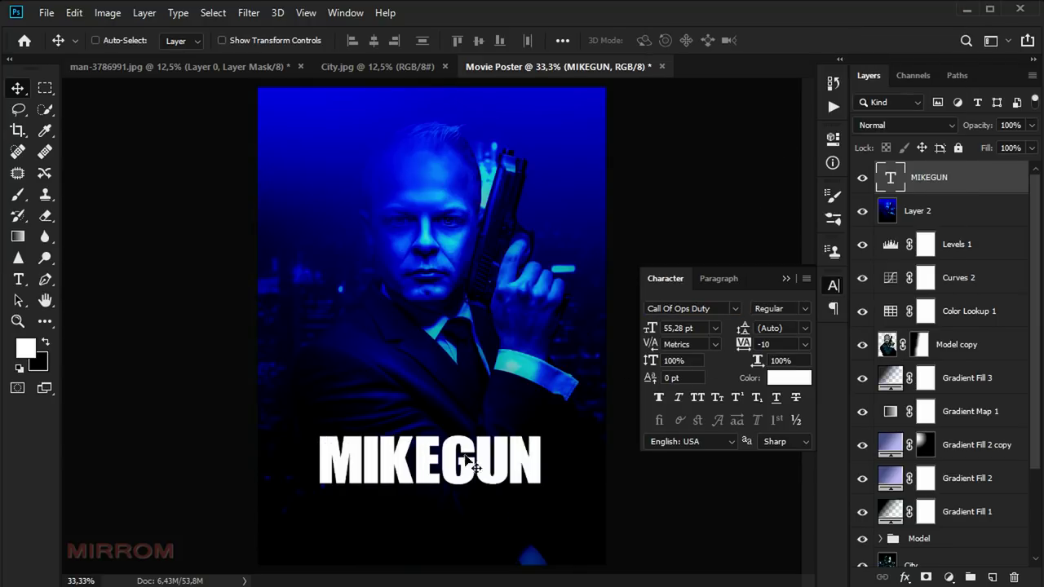
drag(478, 466, 468, 466)
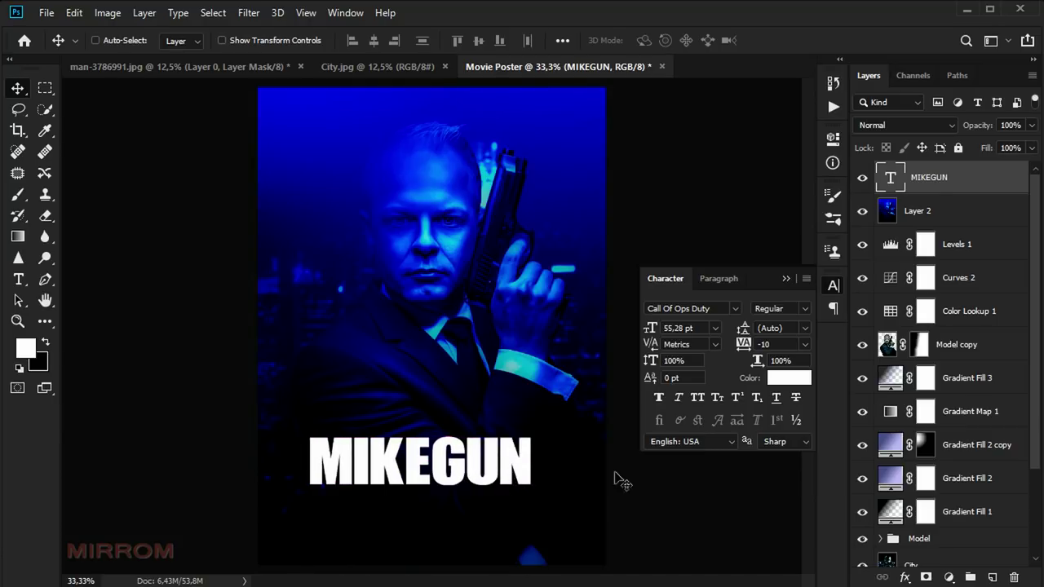
click(806, 346)
click(776, 487)
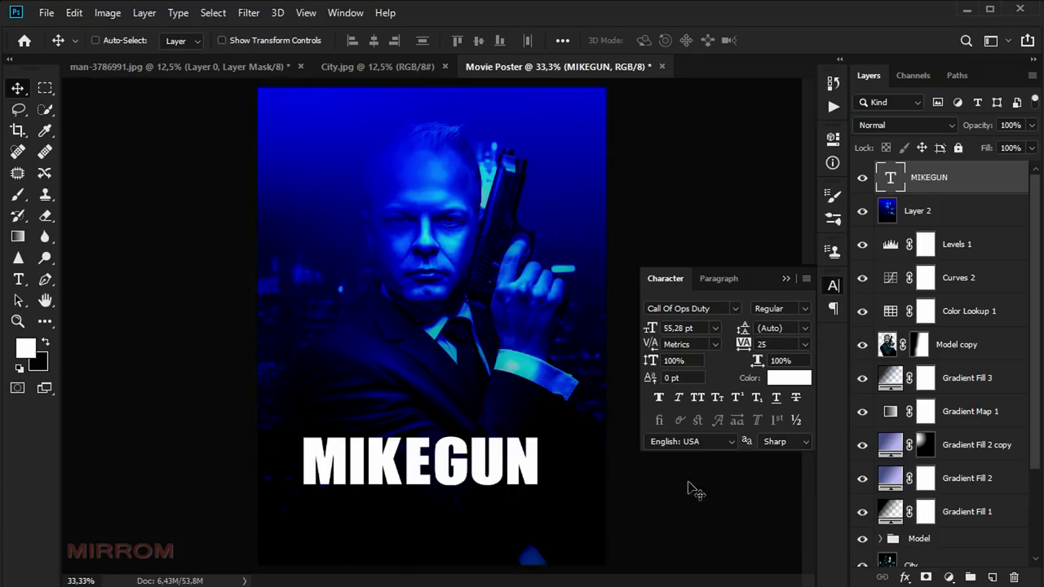
drag(488, 480, 490, 494)
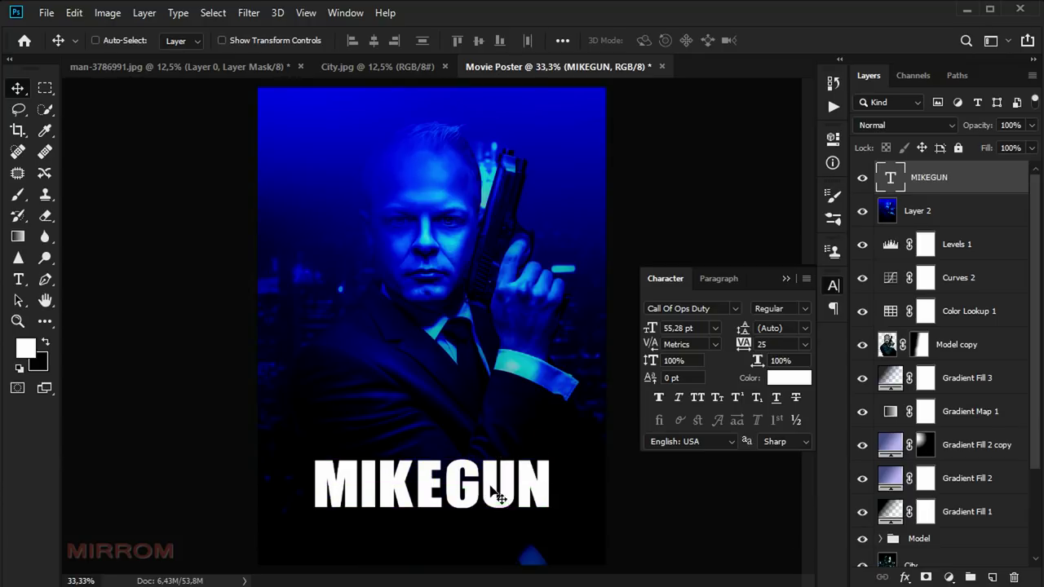
Scale the title up slightly to about 59.82 pt.
key(ctrl+t)
drag(547, 455, 563, 448)
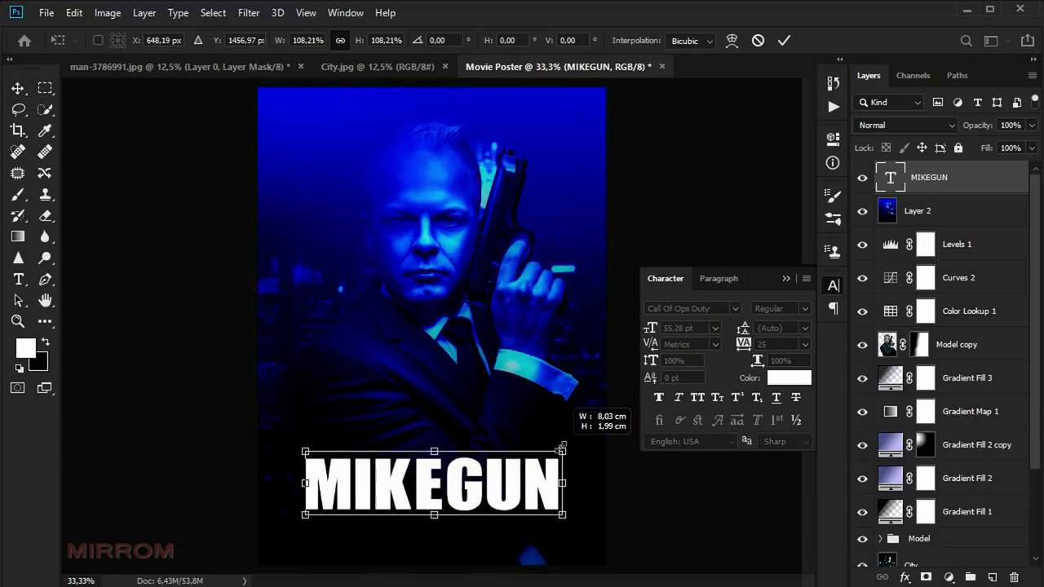
key(Return)
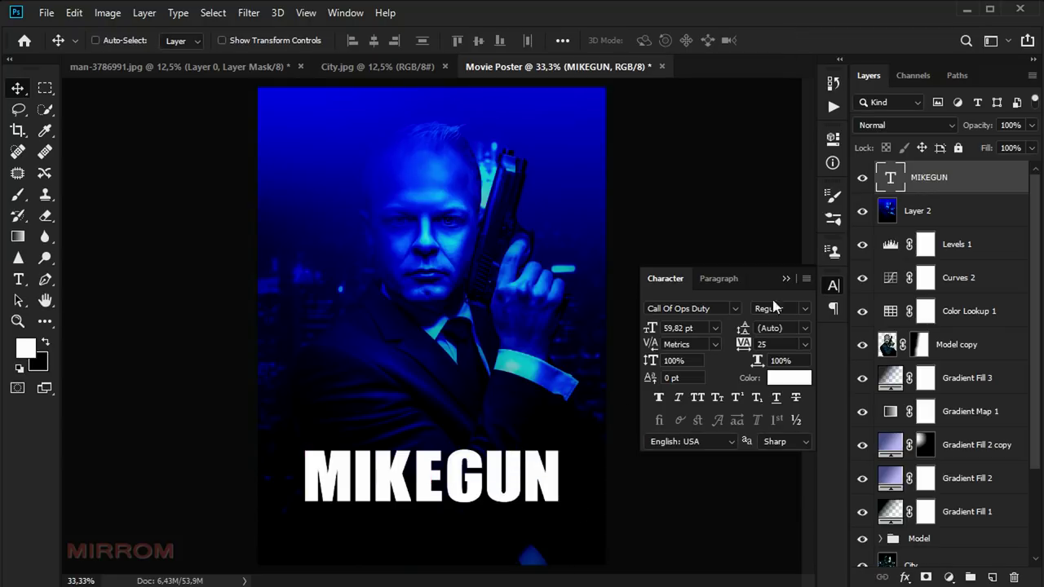
click(786, 279)
Zoom in on the title and add a Gradient Overlay layer effect.
click(906, 577)
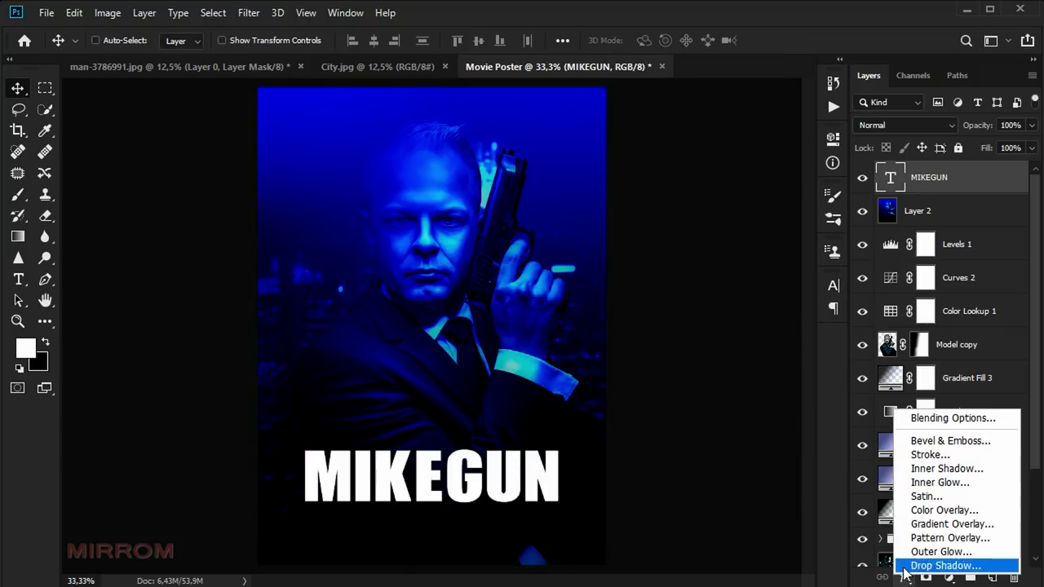
click(660, 501)
key(ctrl+plus)
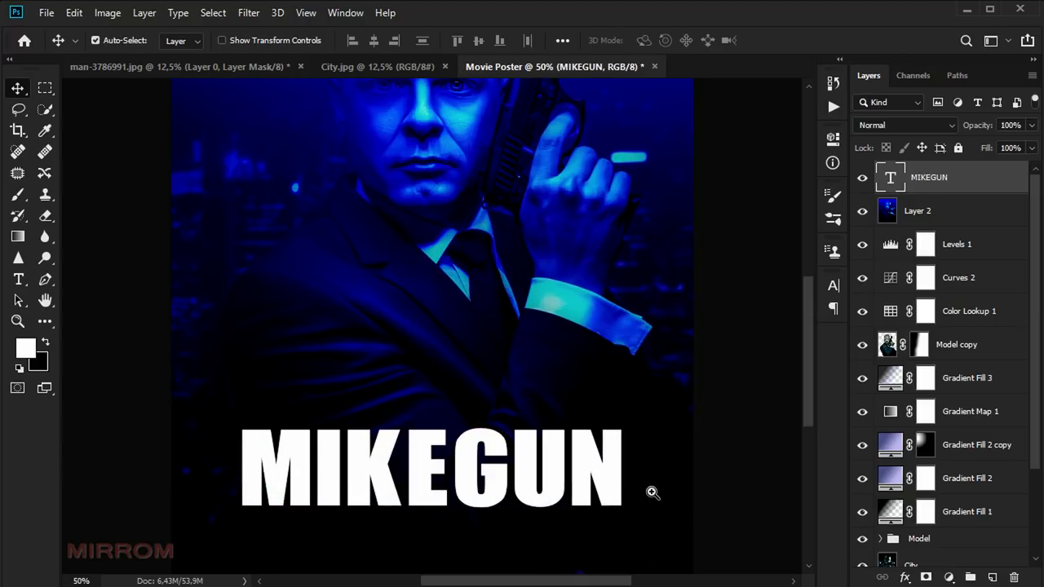
drag(595, 581, 619, 580)
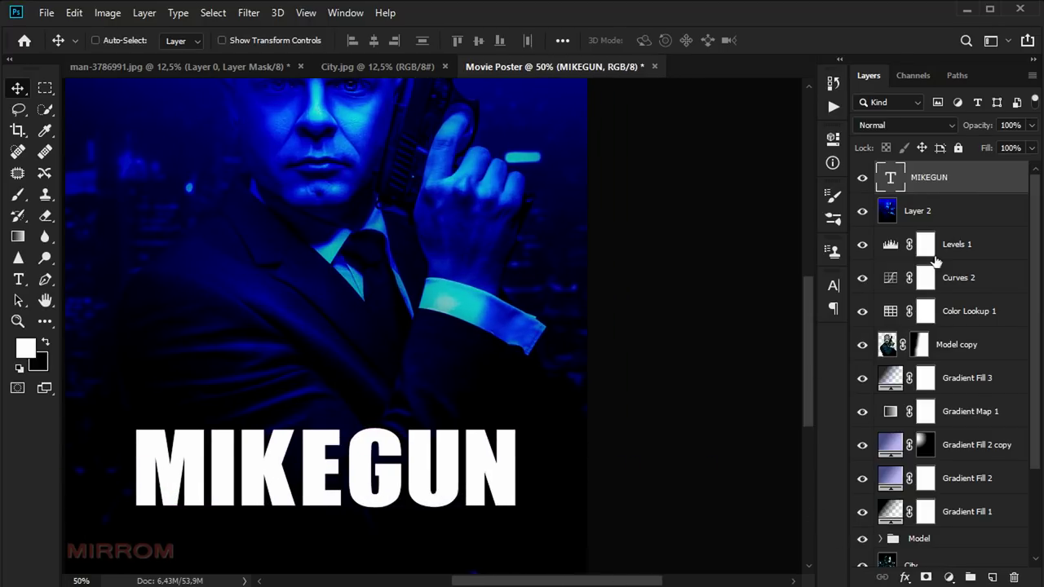
click(910, 581)
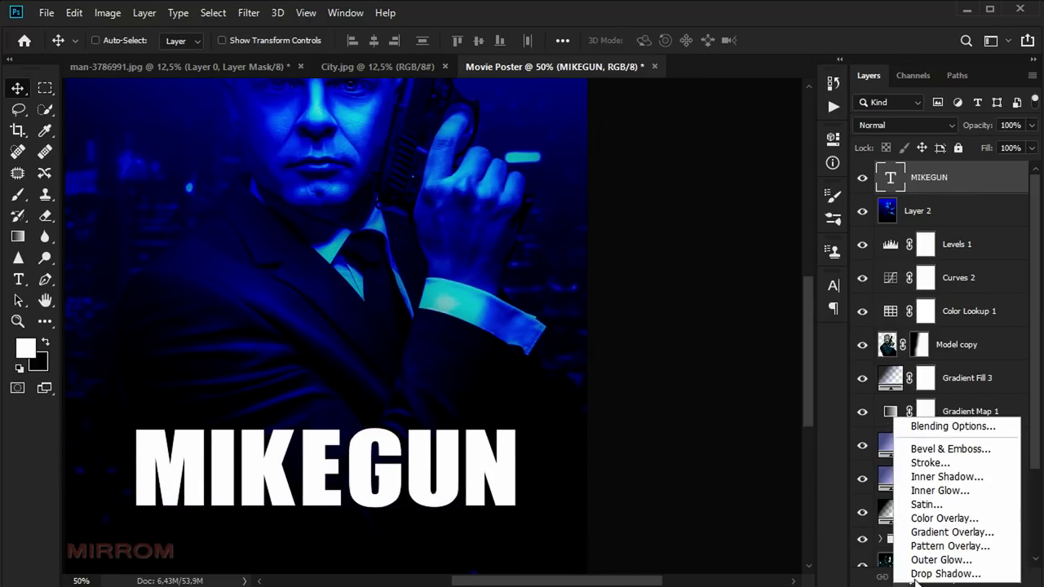
click(967, 535)
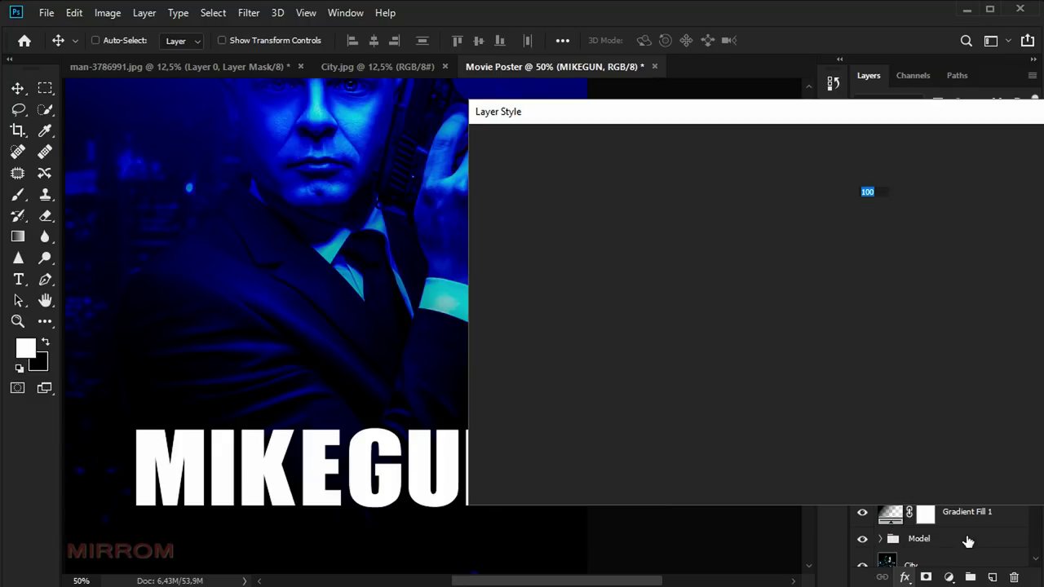
drag(726, 114, 694, 81)
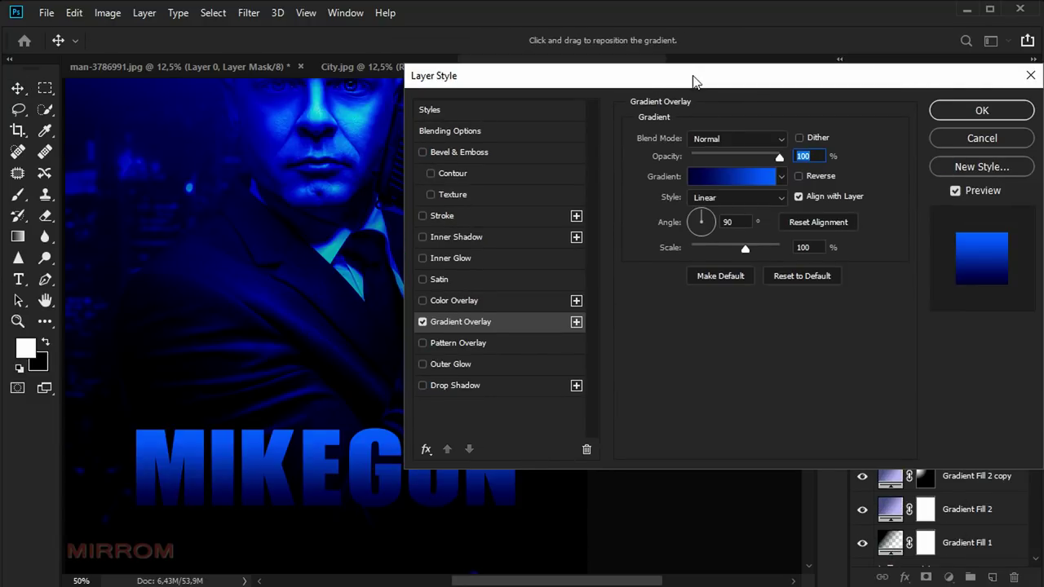
Set the gradient stops to navy #05083f and bright blue #0d62ff.
click(714, 185)
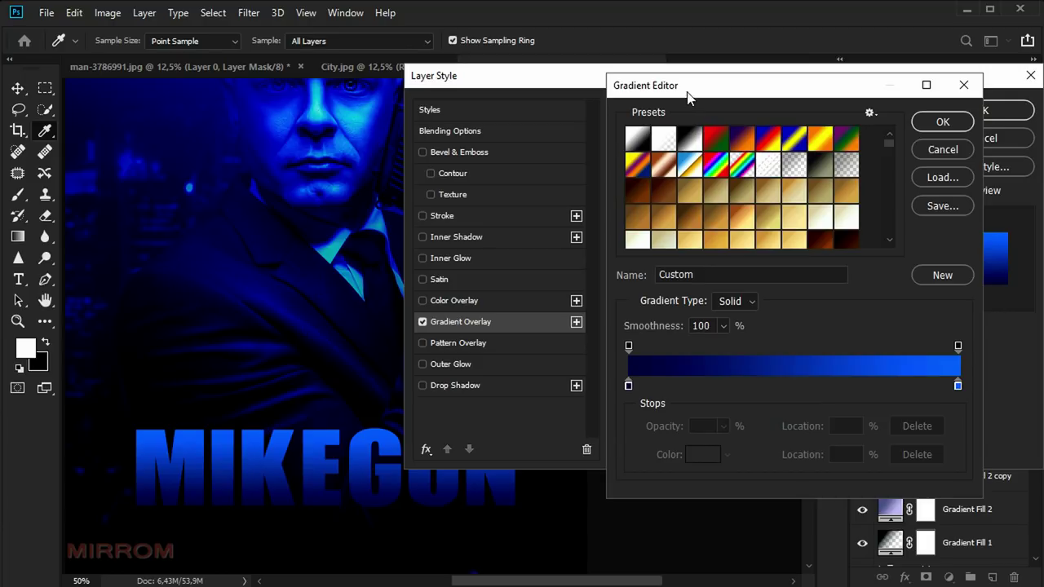
click(624, 385)
click(699, 453)
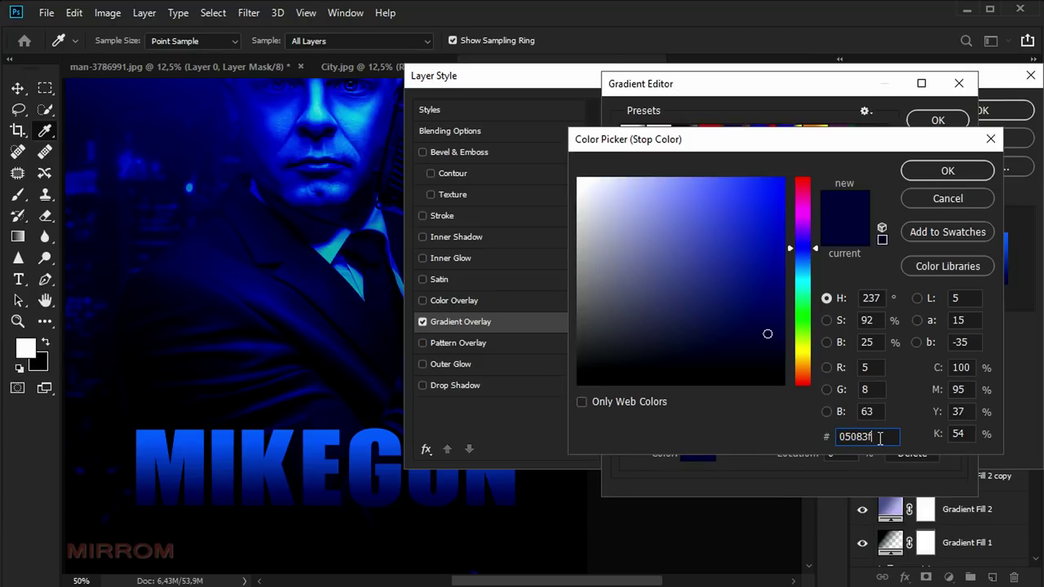
click(934, 170)
click(953, 384)
click(699, 453)
click(880, 438)
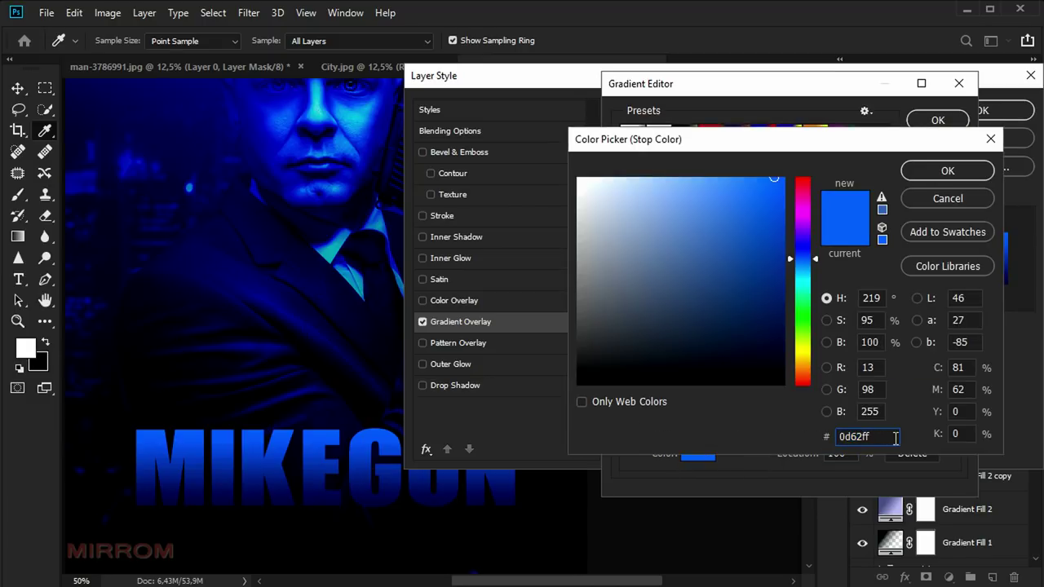
click(938, 170)
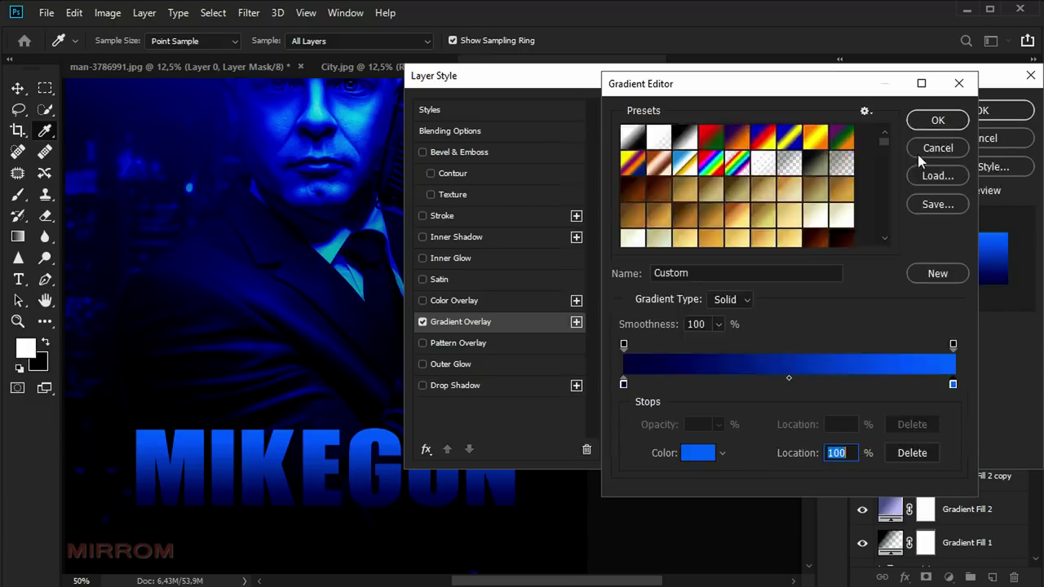
click(938, 120)
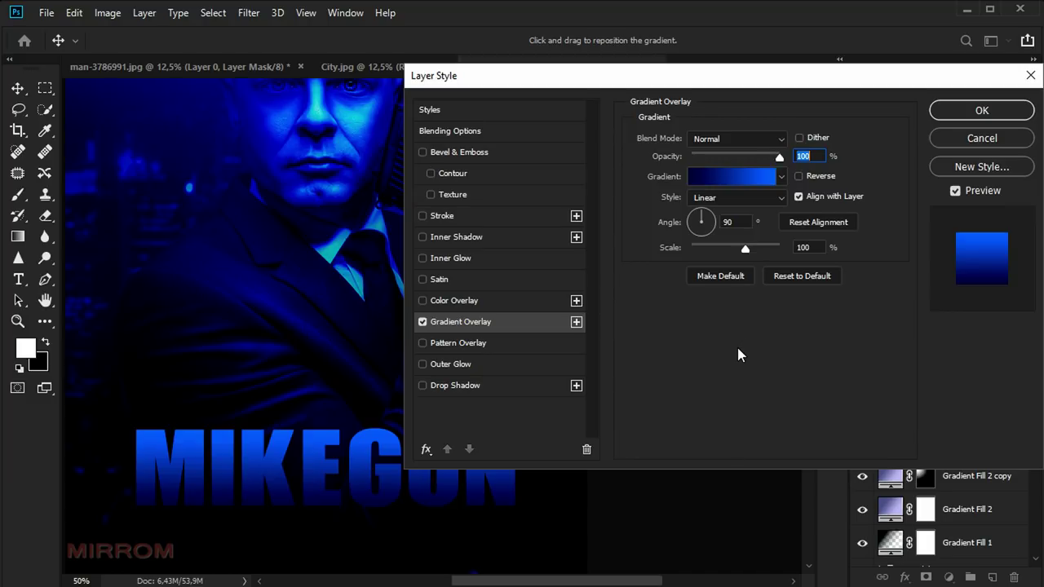
Add a white Color Dodge Satin to the title at 73% opacity.
click(452, 280)
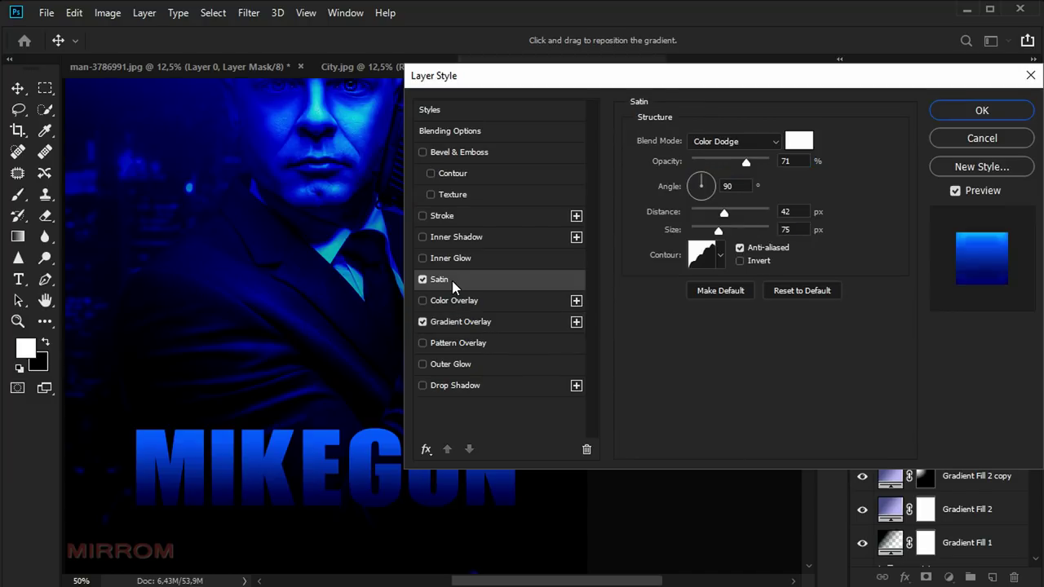
click(742, 142)
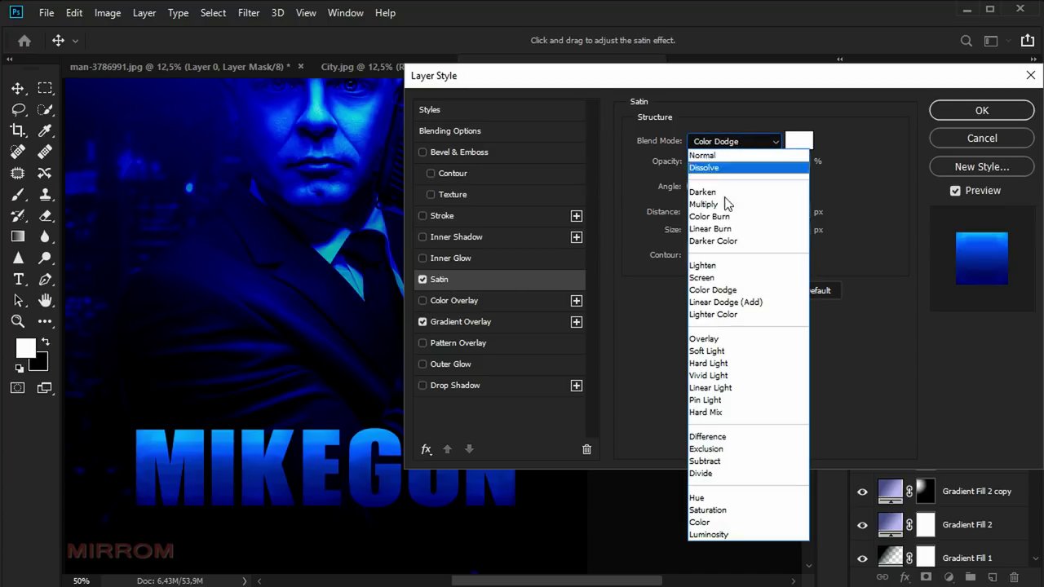
click(726, 290)
click(800, 144)
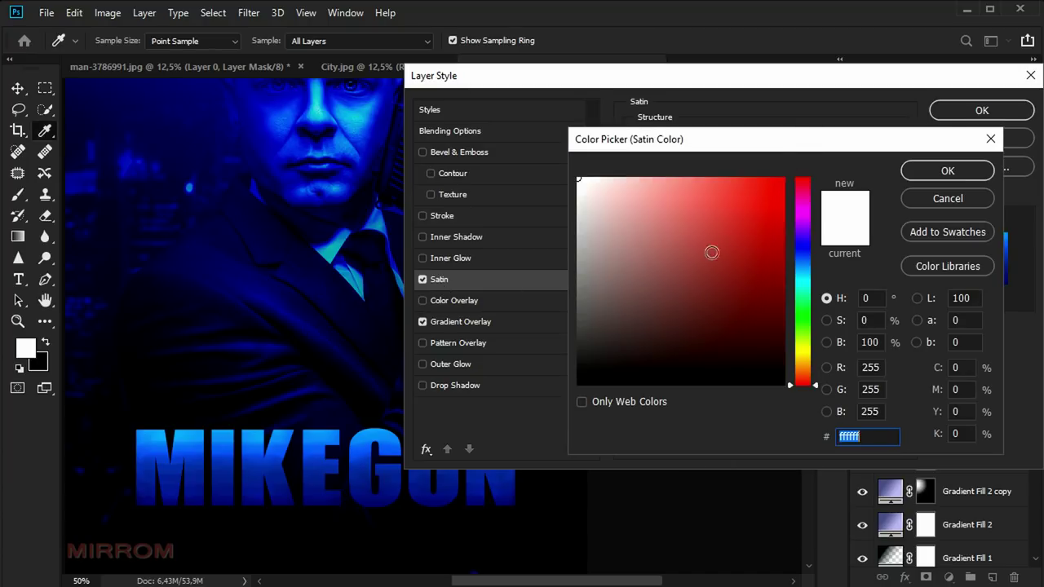
click(578, 176)
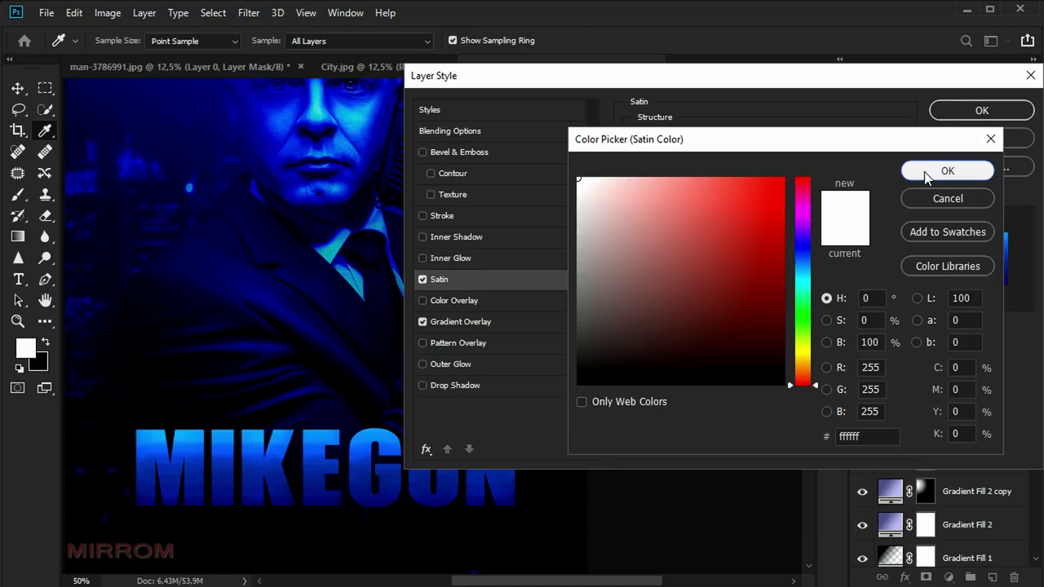
click(927, 173)
drag(746, 164, 749, 168)
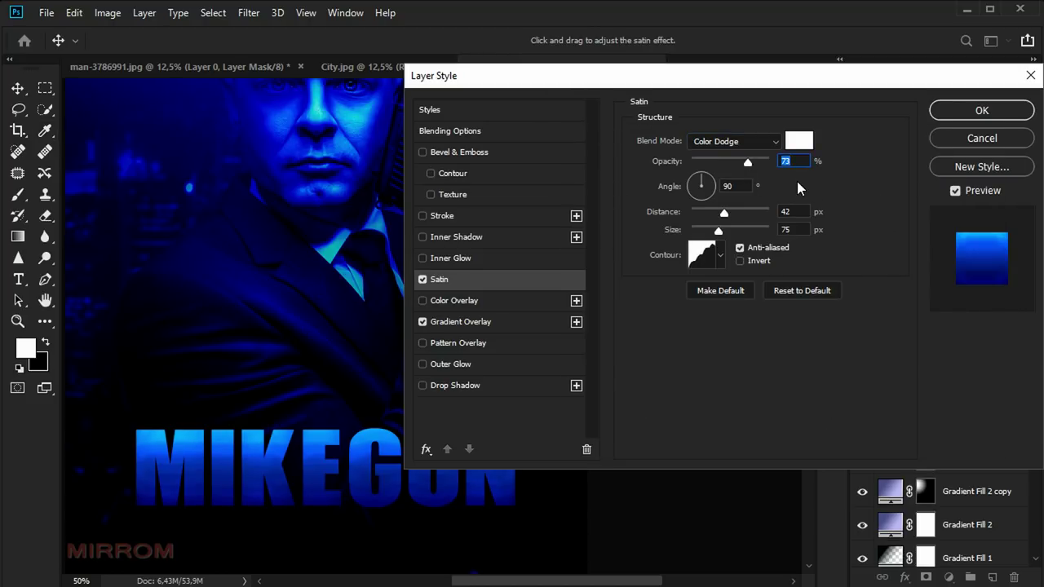
Give the satin a jagged contour and adjust its distance and size.
click(720, 260)
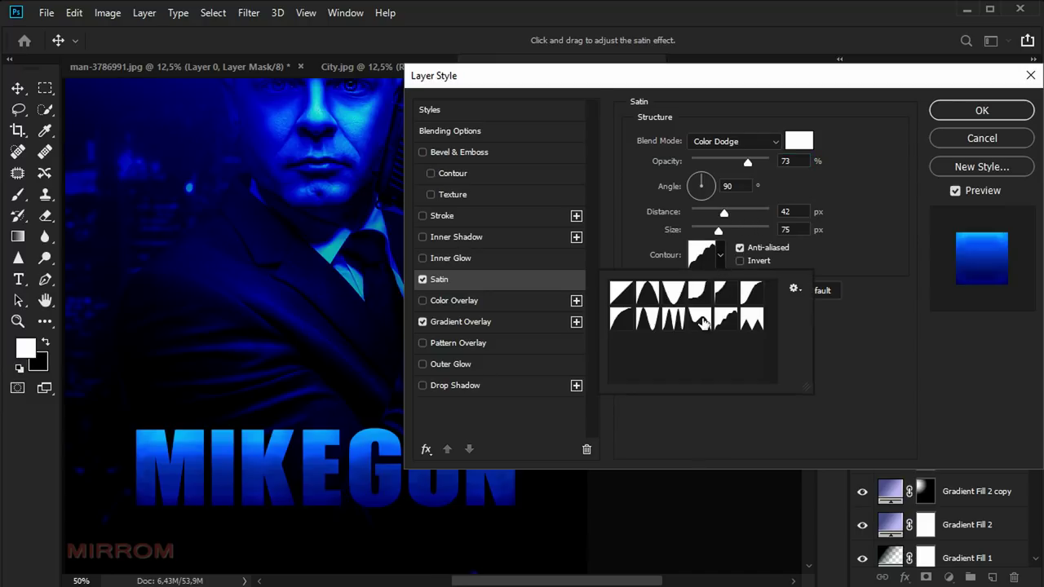
click(726, 318)
click(724, 213)
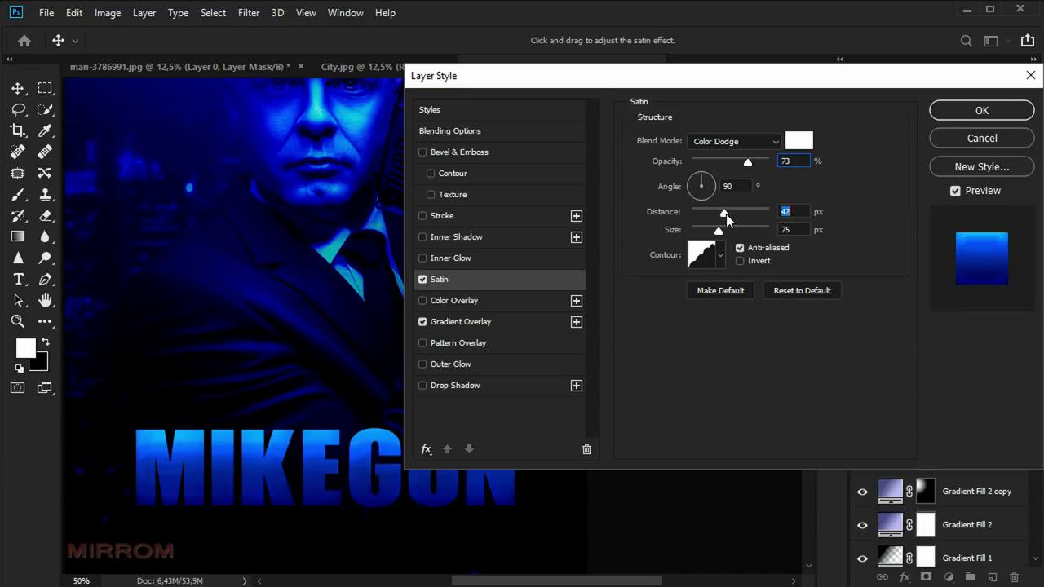
click(719, 232)
Add a black Drop Shadow at 70% opacity with a 116° angle.
click(469, 388)
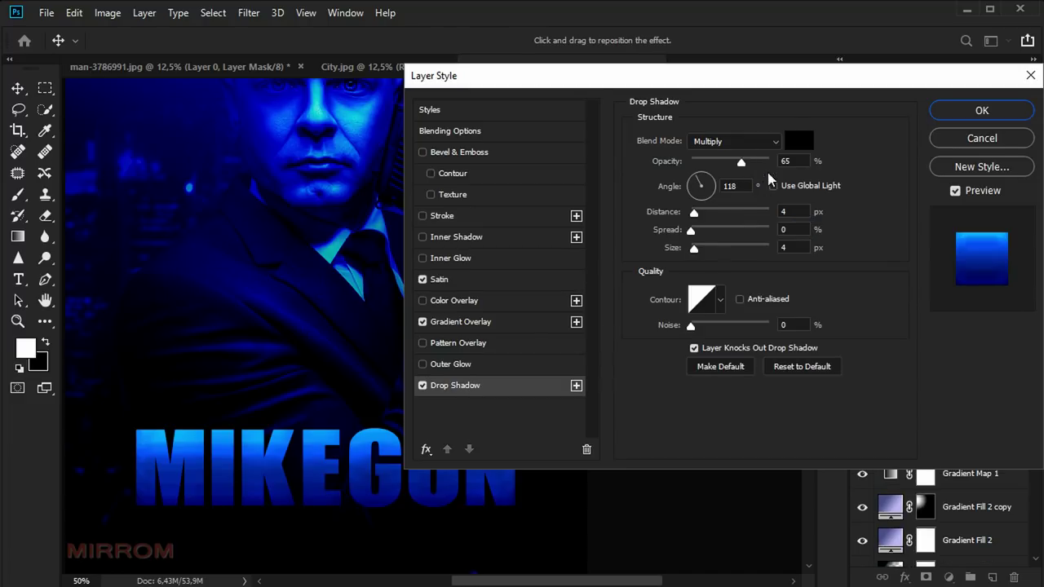
click(800, 140)
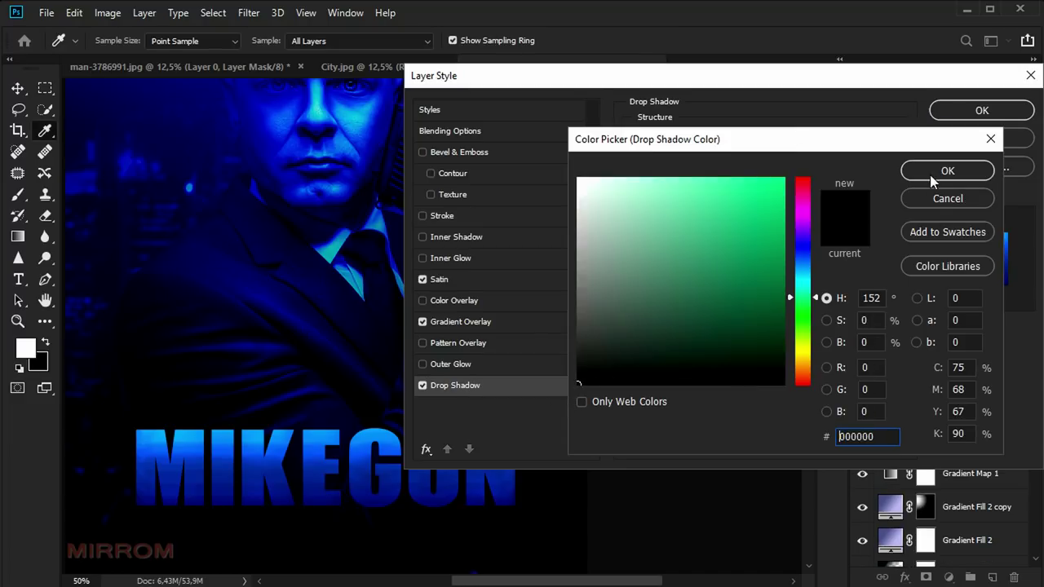
click(934, 172)
drag(748, 164, 746, 166)
double_click(747, 185)
key(Down)
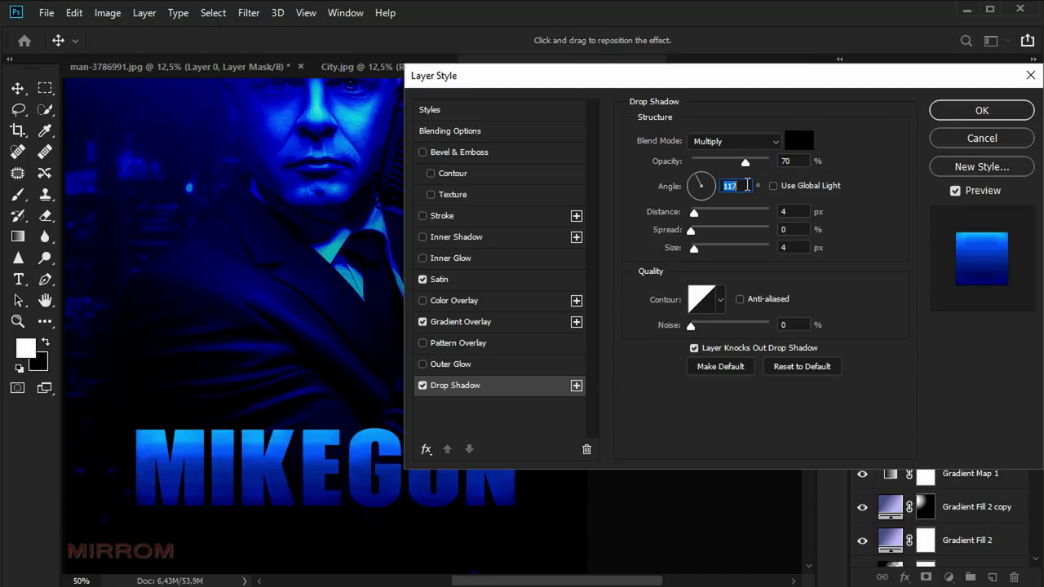
key(Down)
Adjust the shadow distance and size, then apply all title effects.
click(806, 213)
click(794, 246)
click(956, 115)
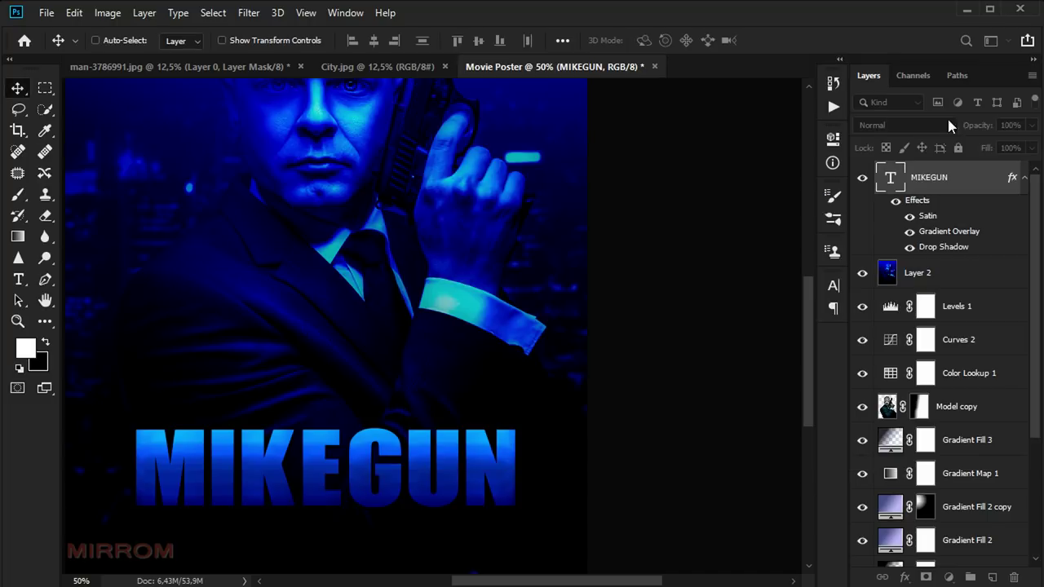
scroll(563, 401, down, 1)
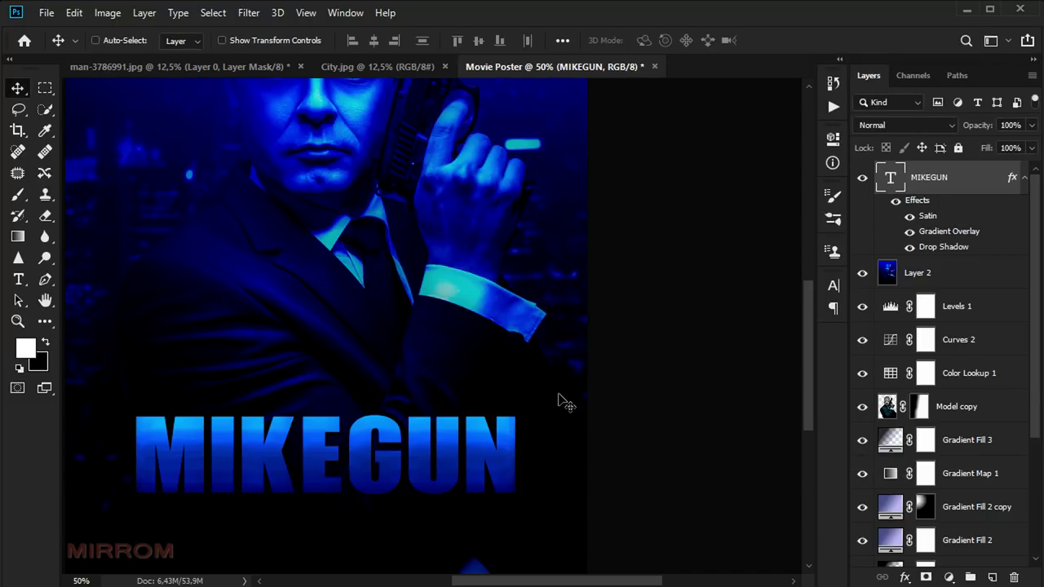